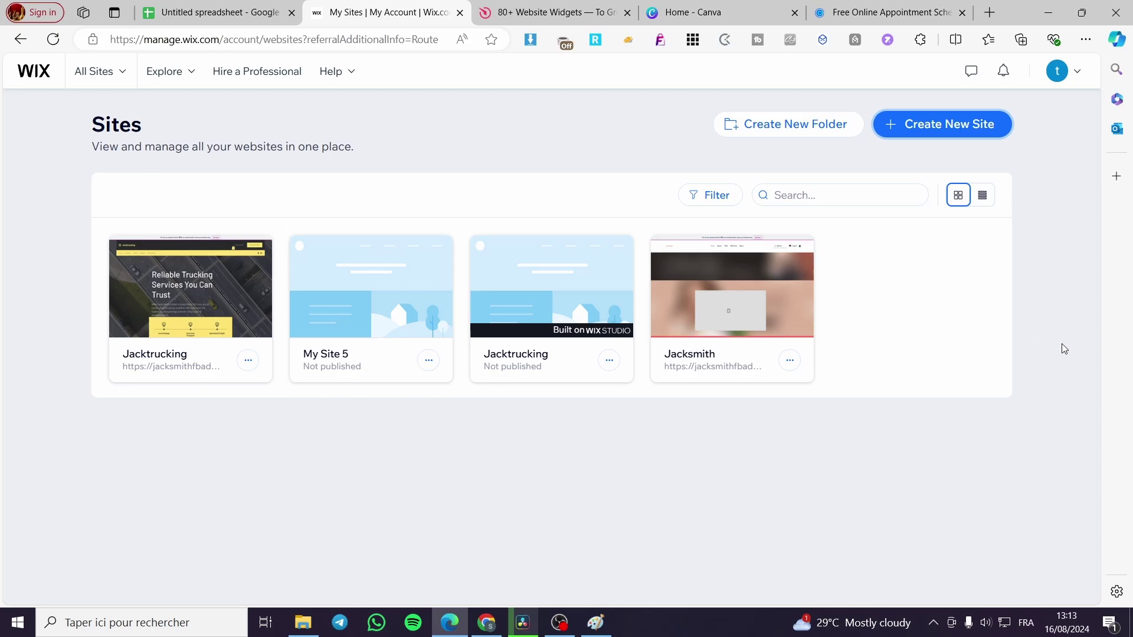
Step: Scroll through the Elfsight website page
click(555, 13)
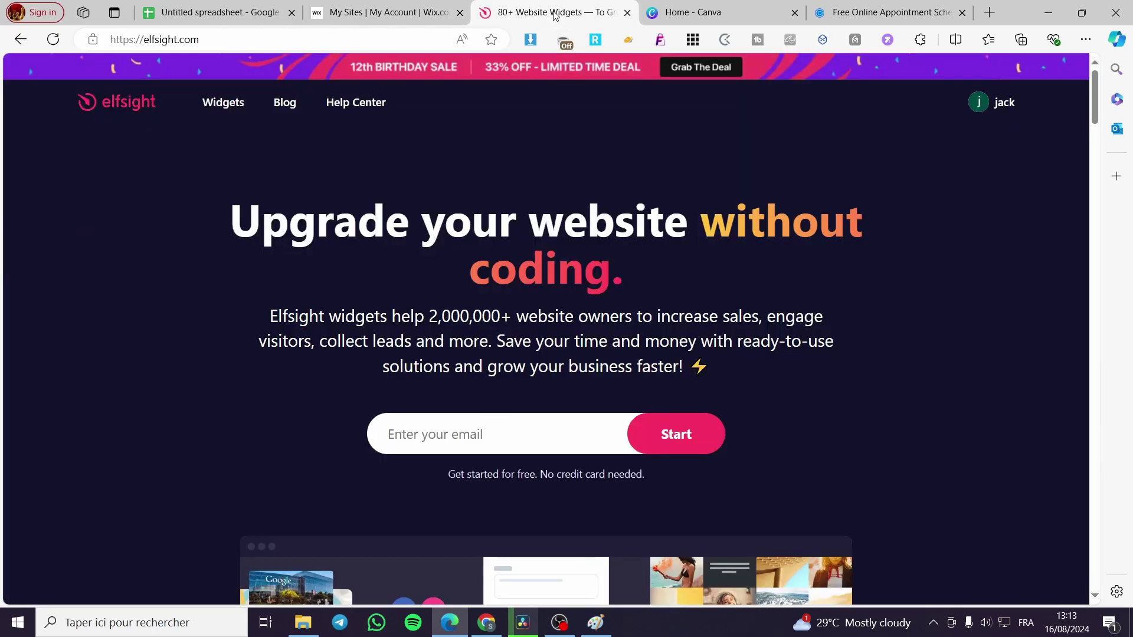
scroll(909, 478, down, 5)
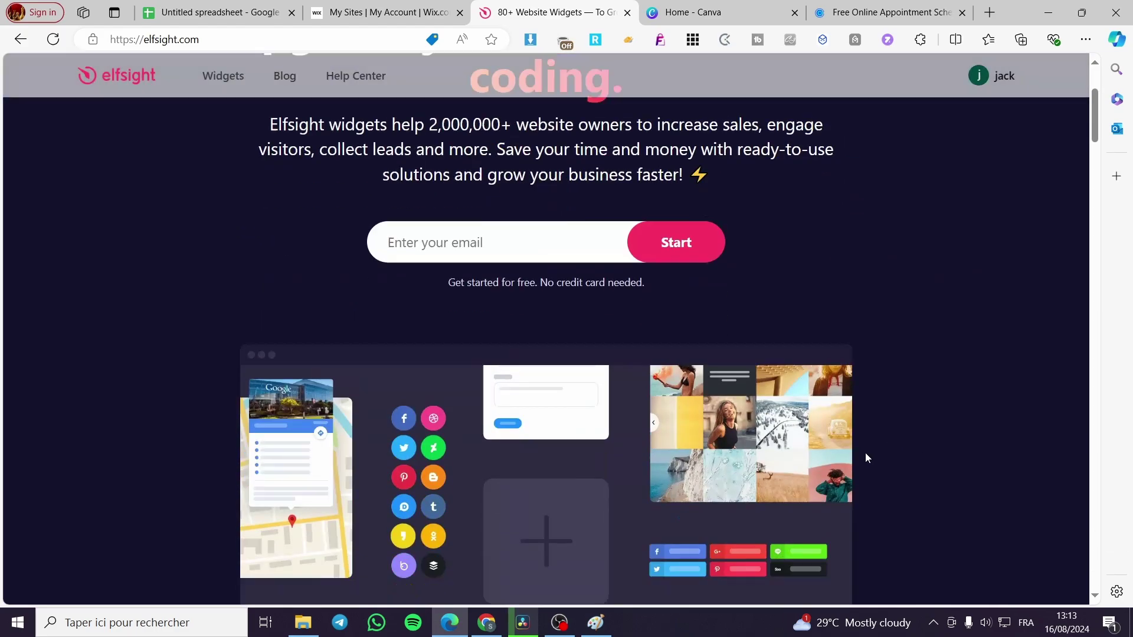
scroll(974, 377, down, 3)
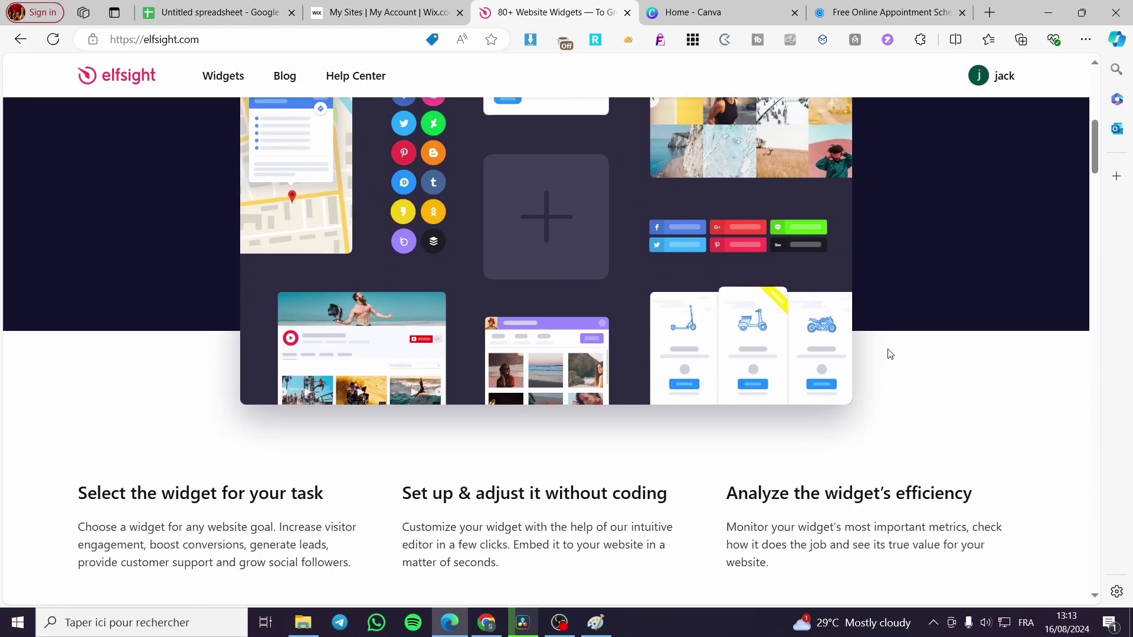
scroll(890, 354, up, 9)
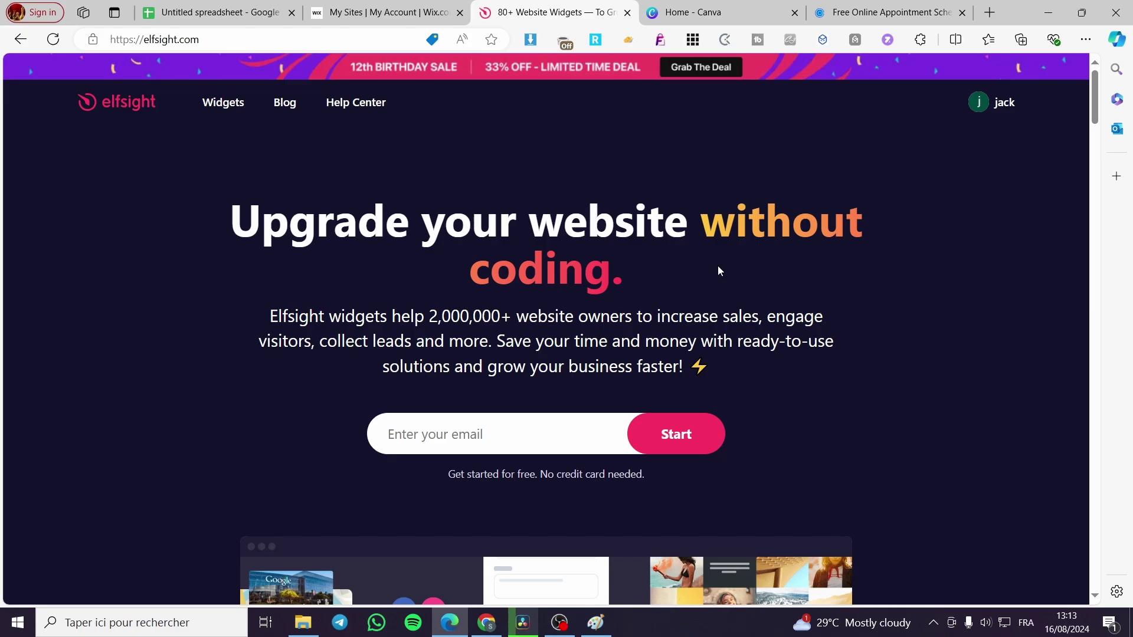
Step: Move past the Wix sites list and Canva home to the Calendly homepage
click(388, 4)
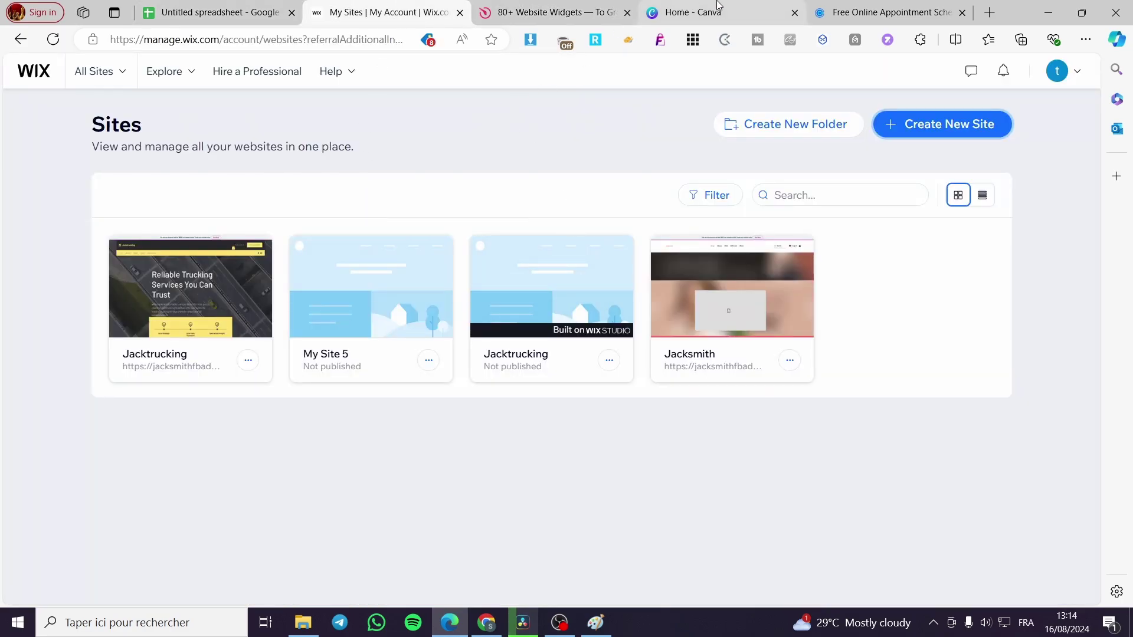
click(698, 6)
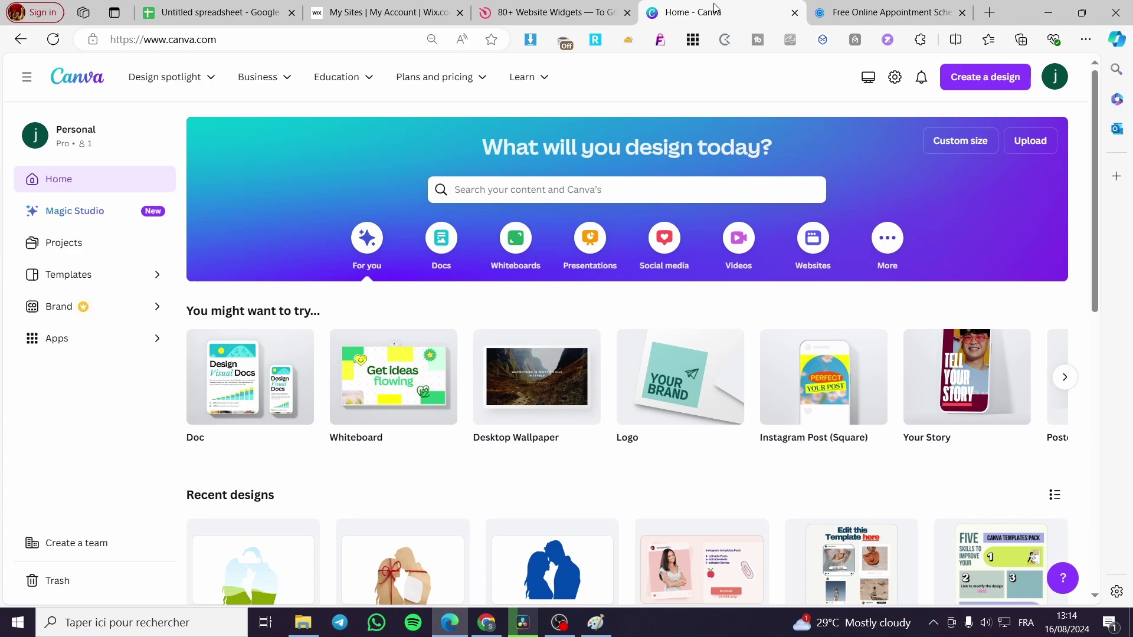
click(848, 15)
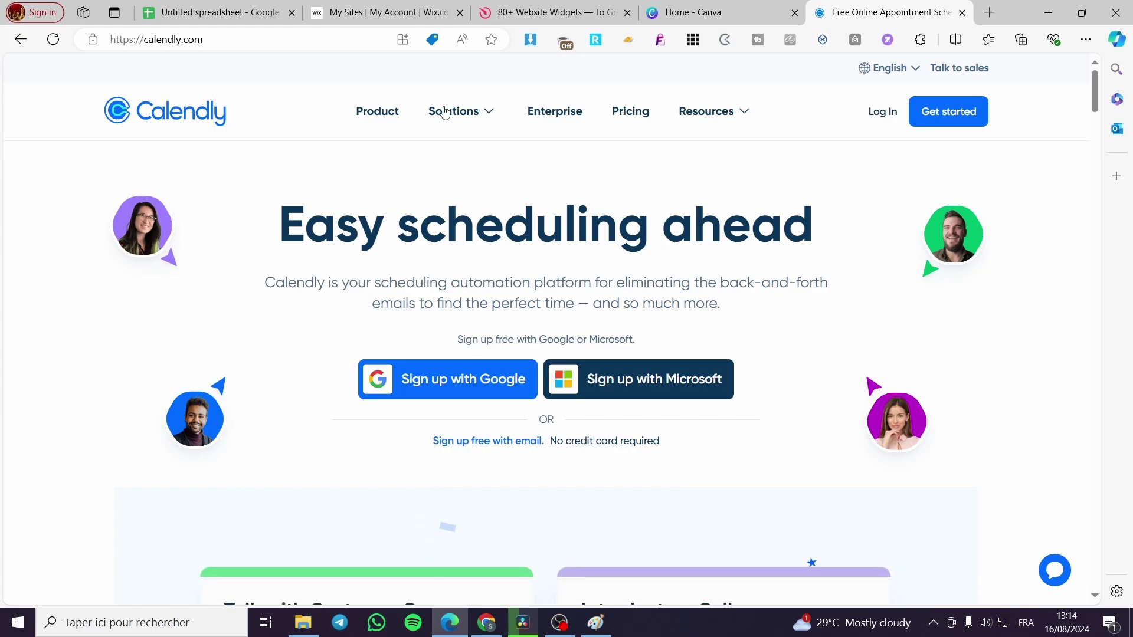
Step: Bring back the Wix Sites dashboard listing Jacktrucking, My Site 5 and Jacksmith
click(386, 5)
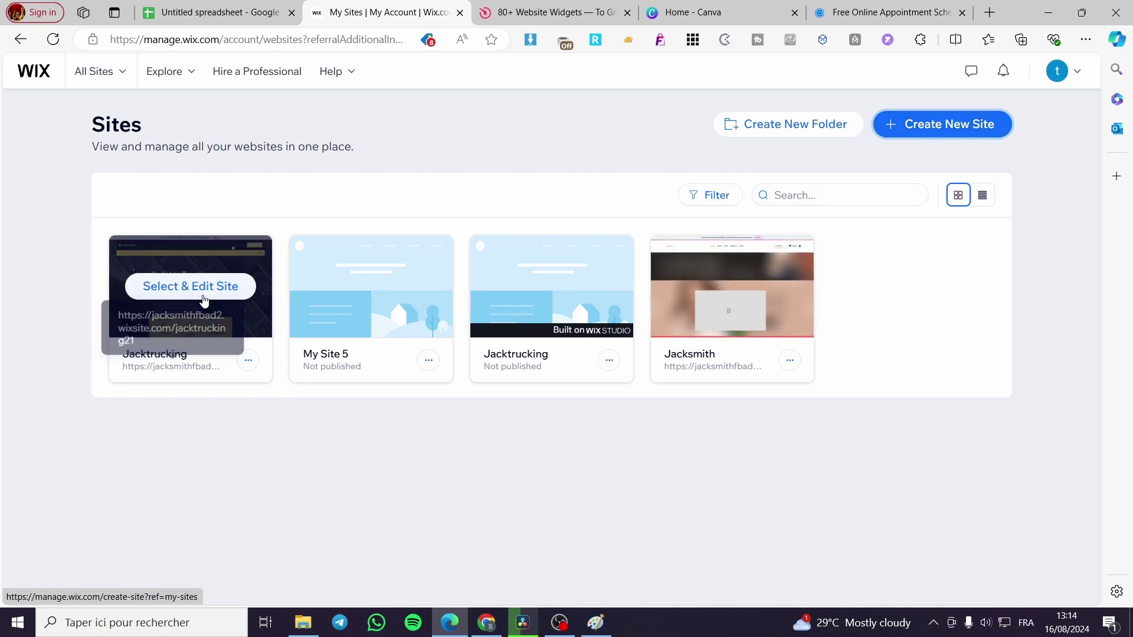
Step: Open Jacktrucking's dashboard and launch its Website Editor in a second tab
click(203, 301)
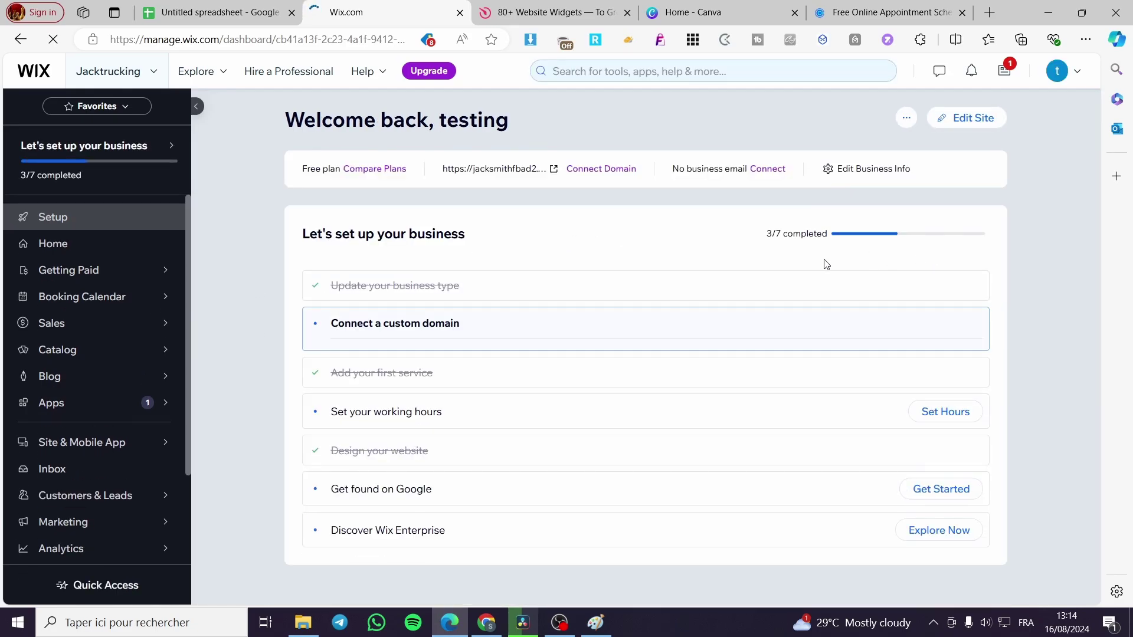
click(968, 118)
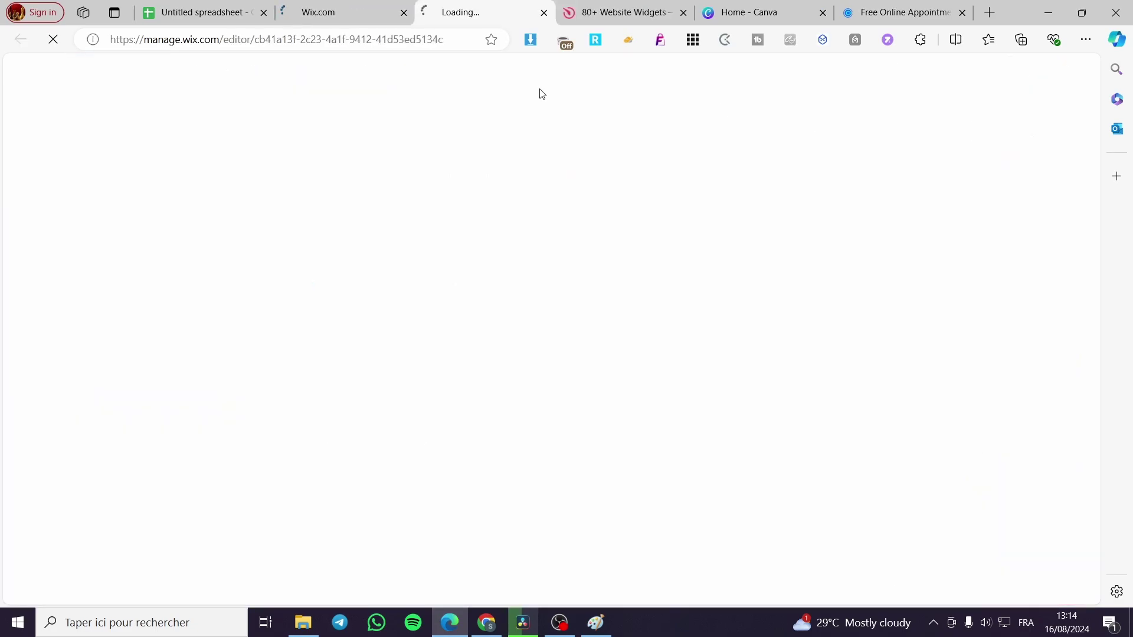
click(342, 13)
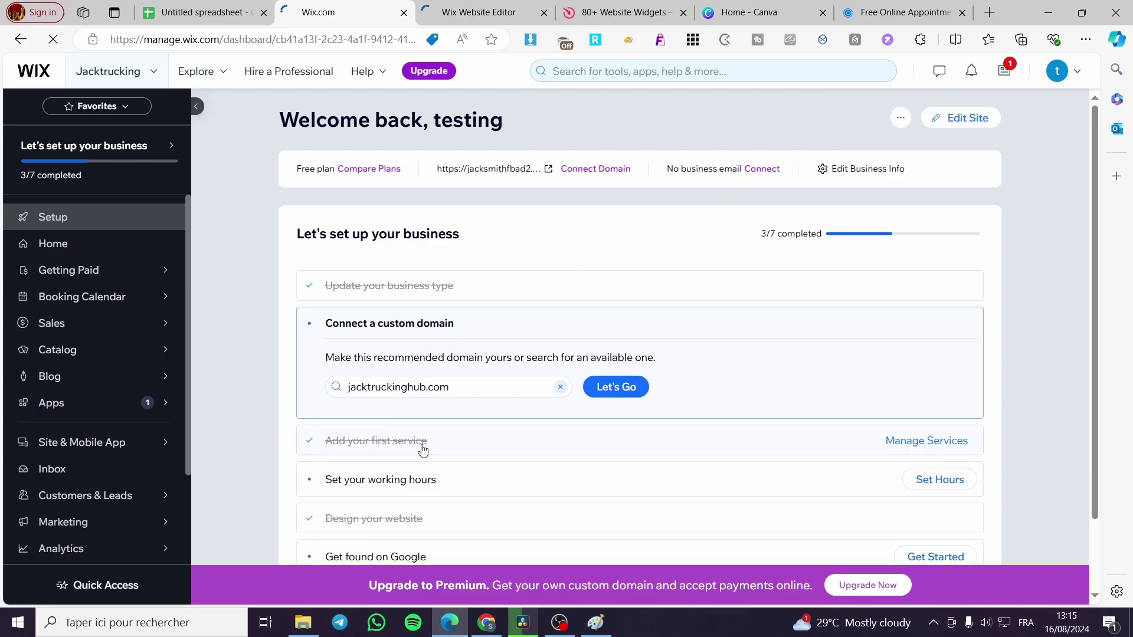
click(466, 13)
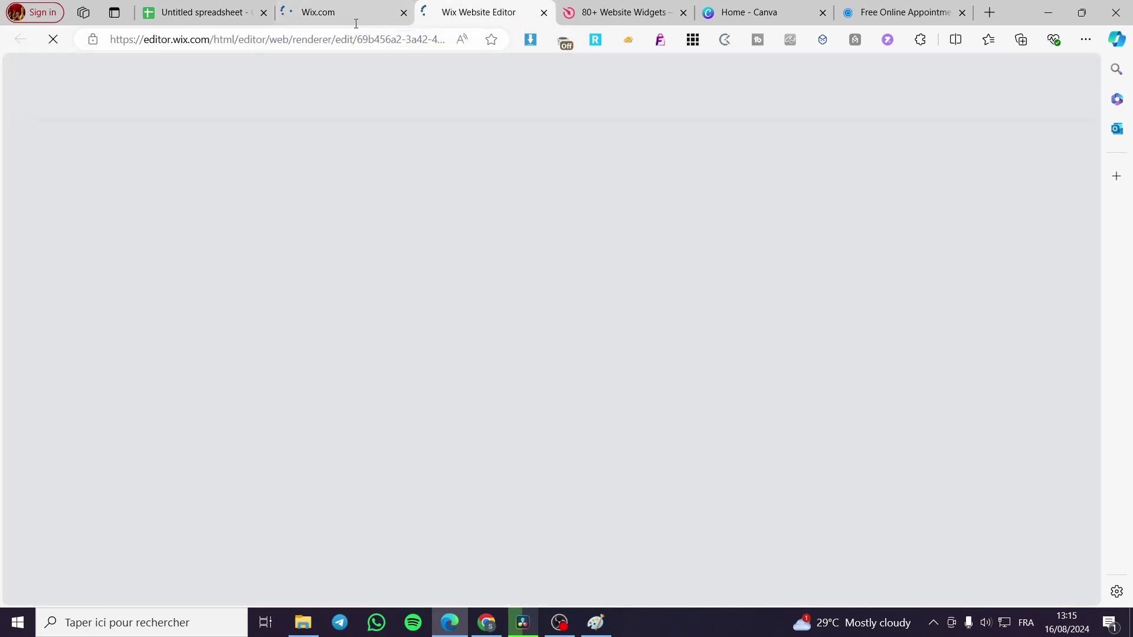
click(343, 13)
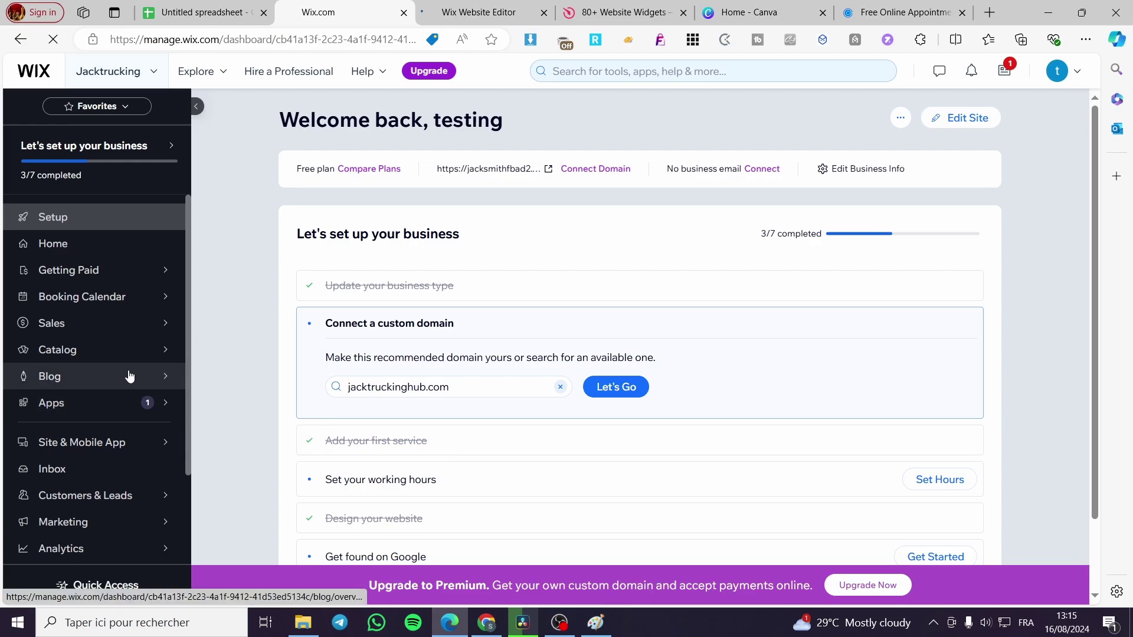
scroll(188, 291, down, 3)
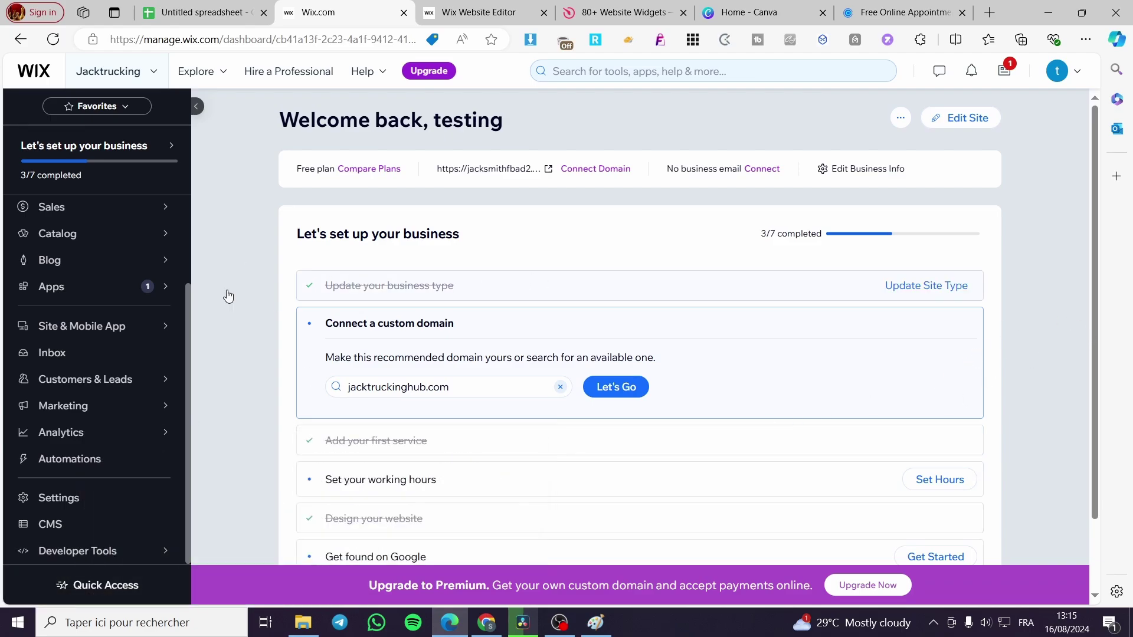
Step: Review the Accept payments settings, then view the loaded Jacktrucking Home page in the editor
click(40, 511)
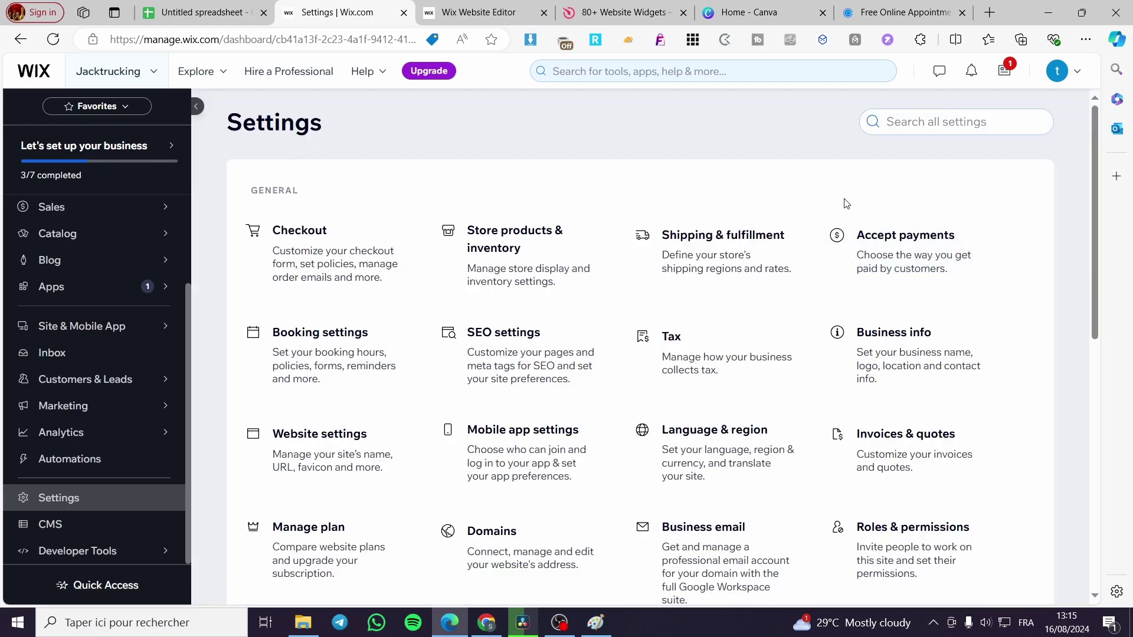
click(922, 246)
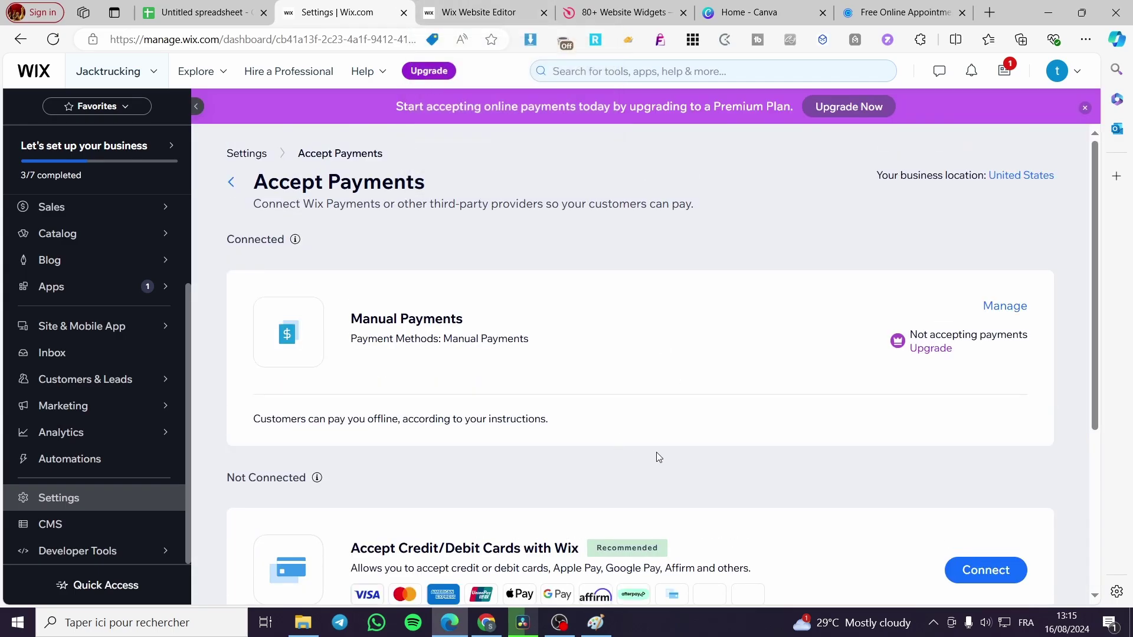
scroll(656, 449, down, 1)
click(495, 10)
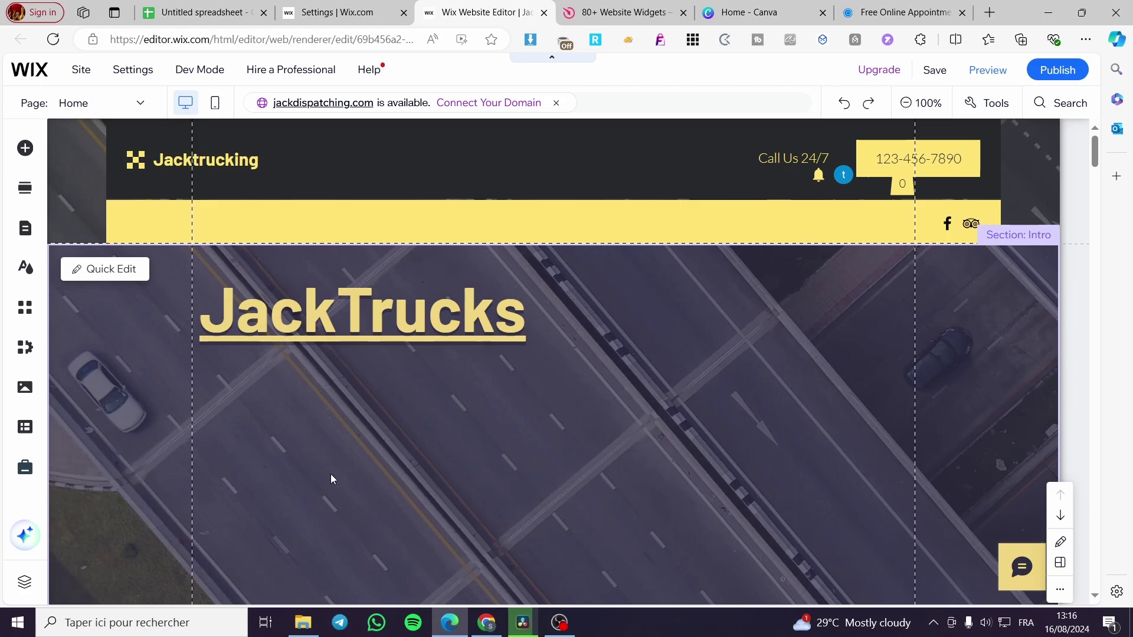
scroll(918, 392, down, 10)
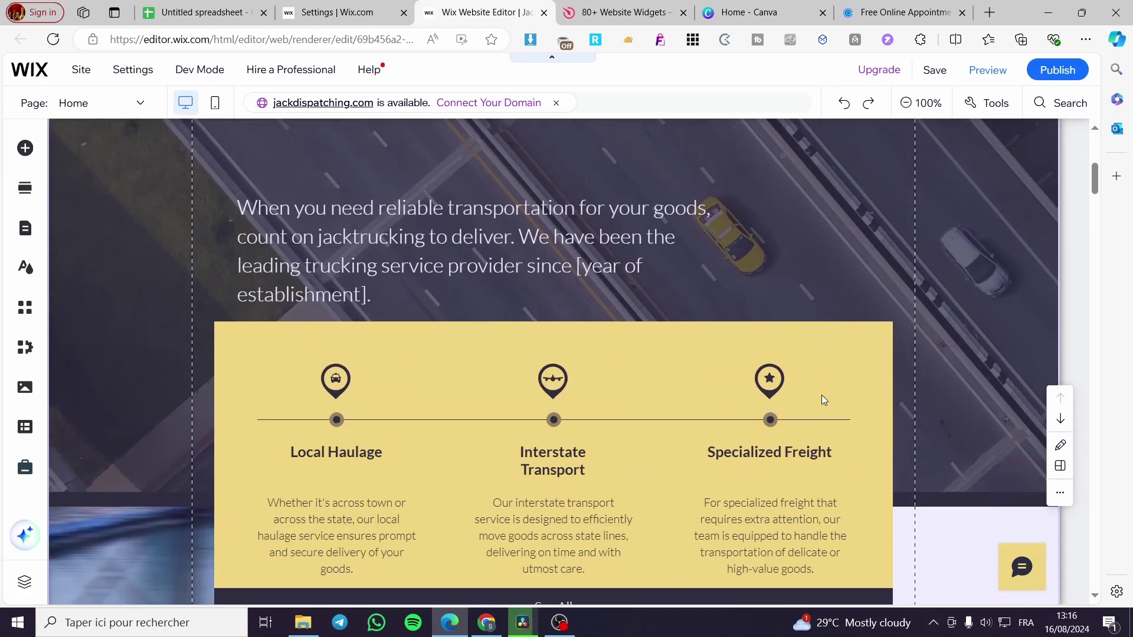
scroll(901, 406, up, 5)
scroll(900, 407, up, 6)
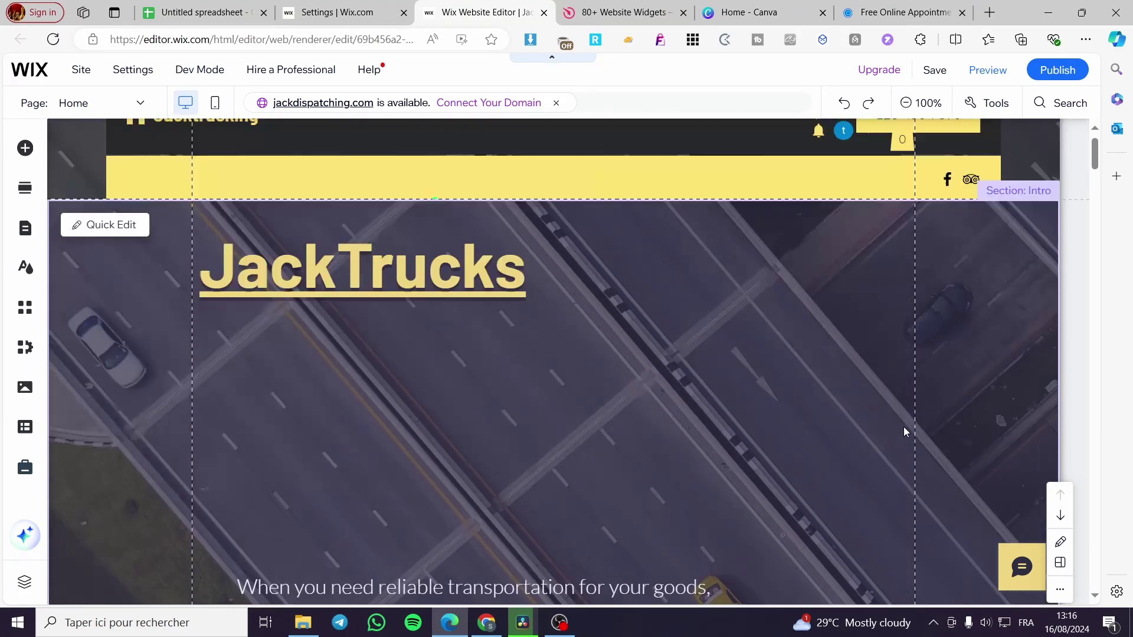
scroll(673, 393, down, 10)
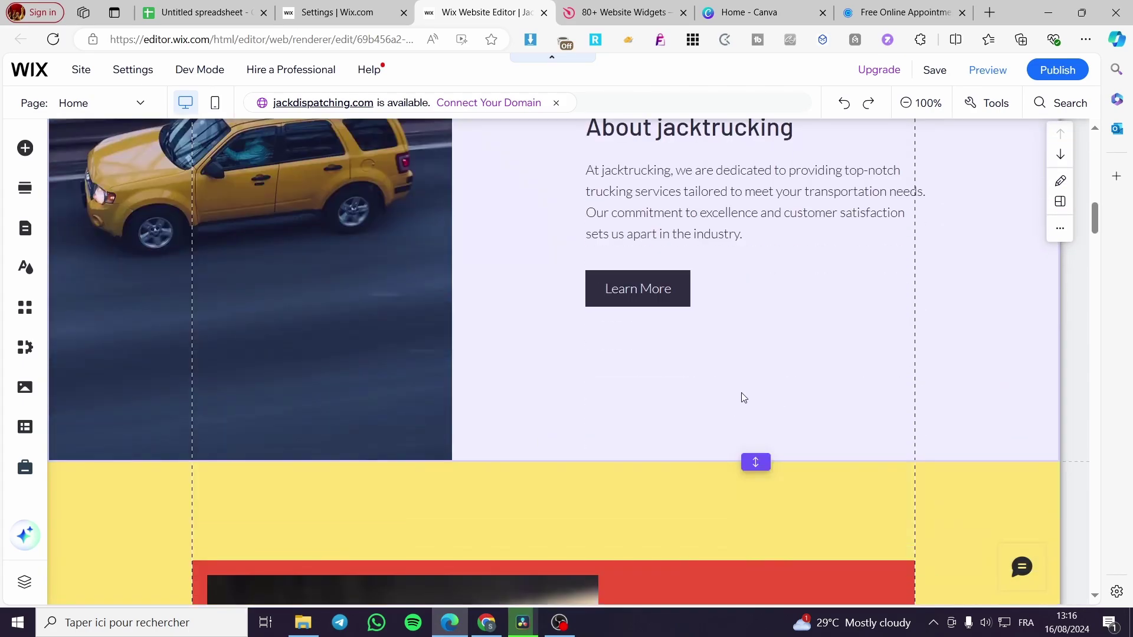
scroll(742, 397, down, 10)
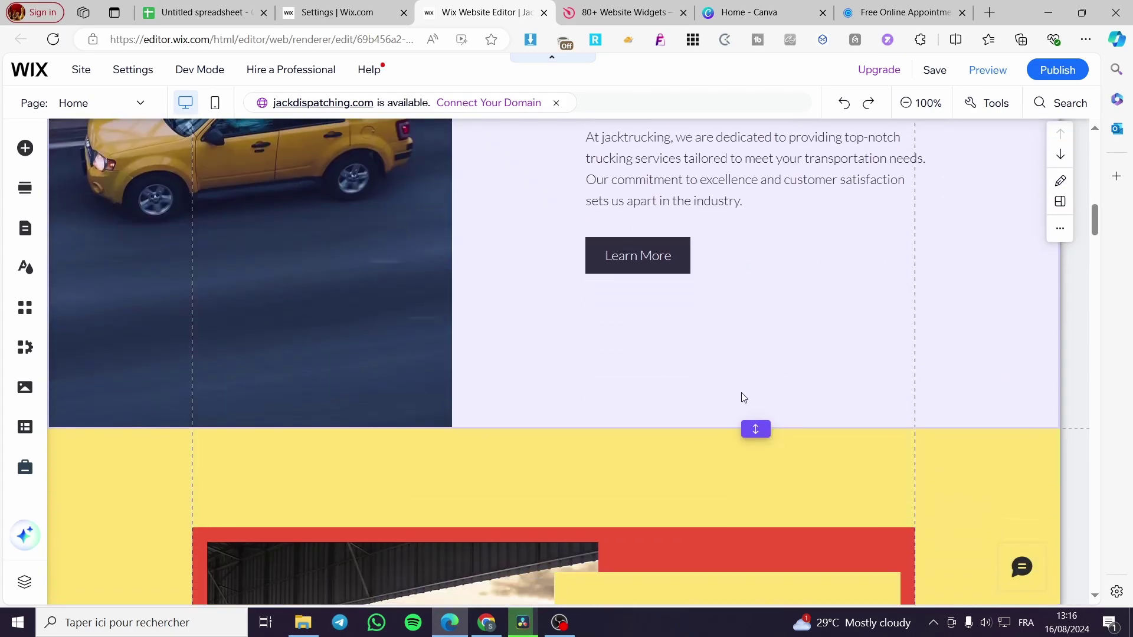
scroll(755, 369, down, 5)
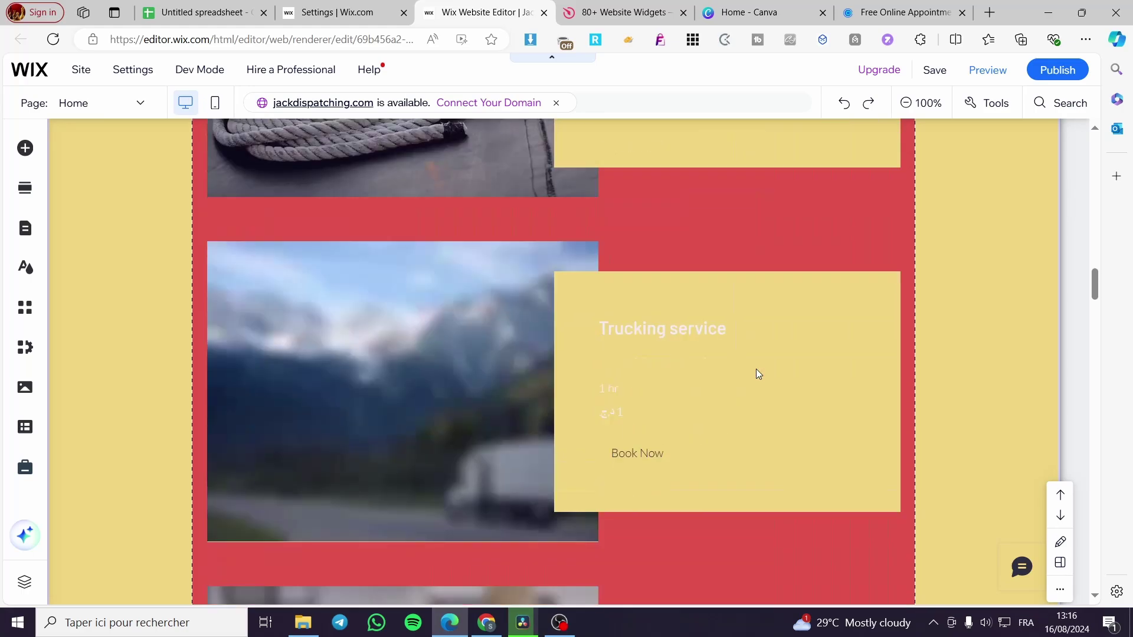
scroll(550, 373, up, 8)
scroll(550, 378, up, 5)
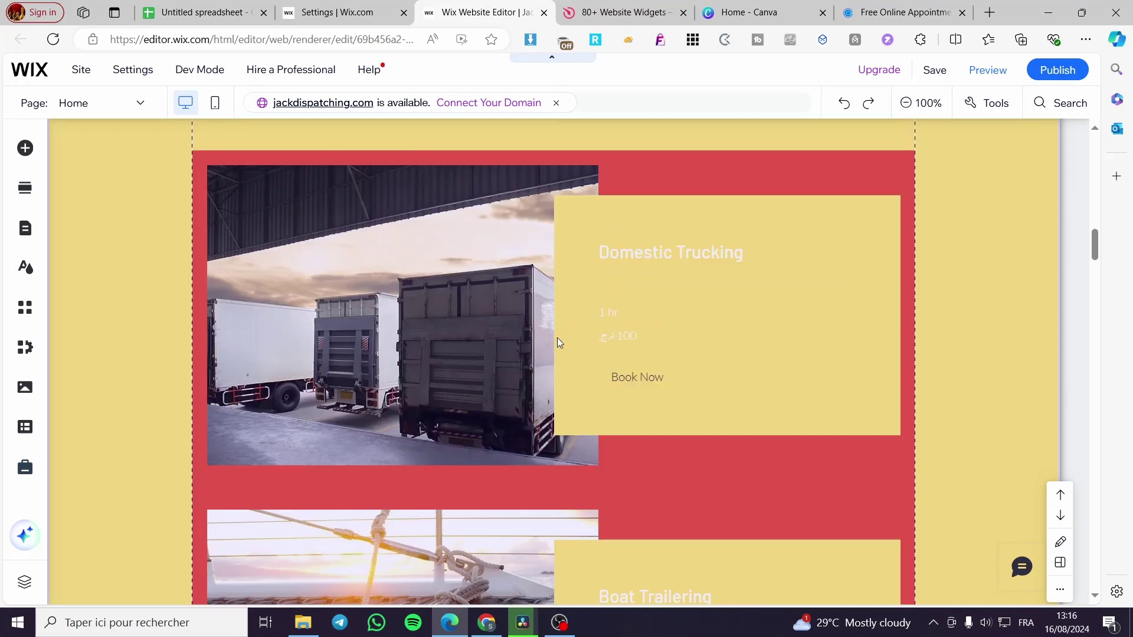
mouse_move(239, 243)
scroll(543, 247, up, 15)
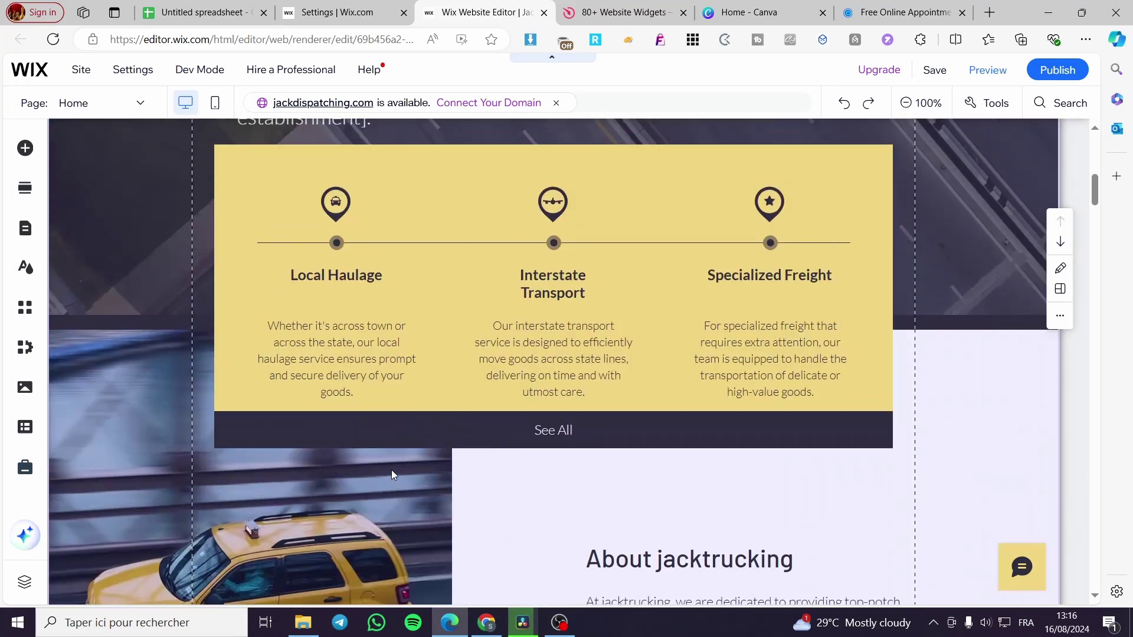
scroll(530, 409, down, 12)
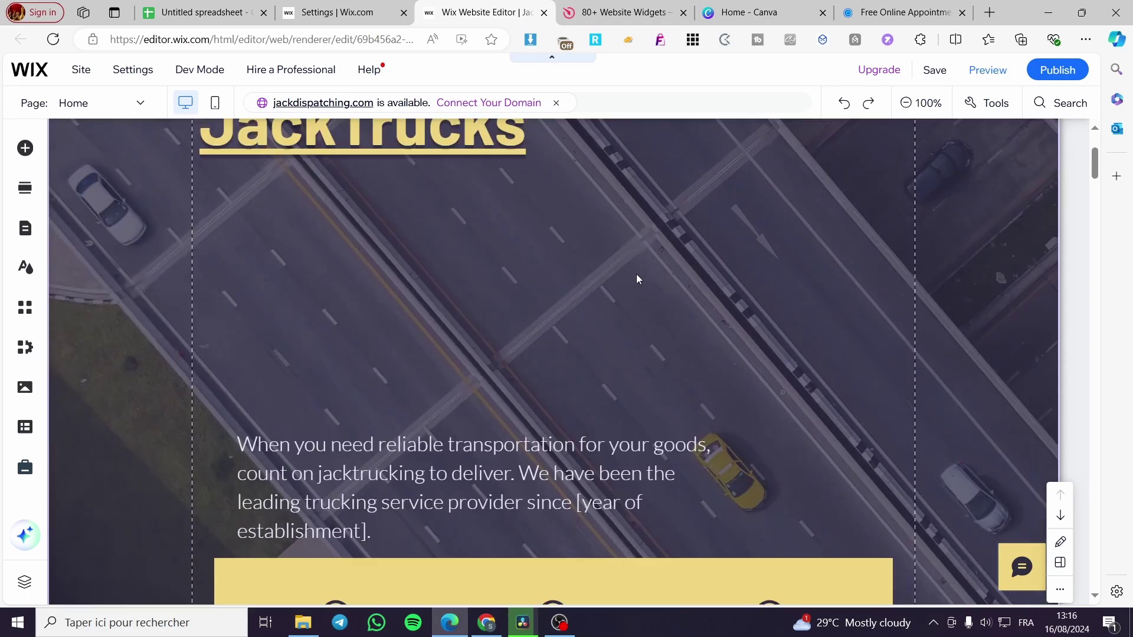
scroll(585, 412, down, 3)
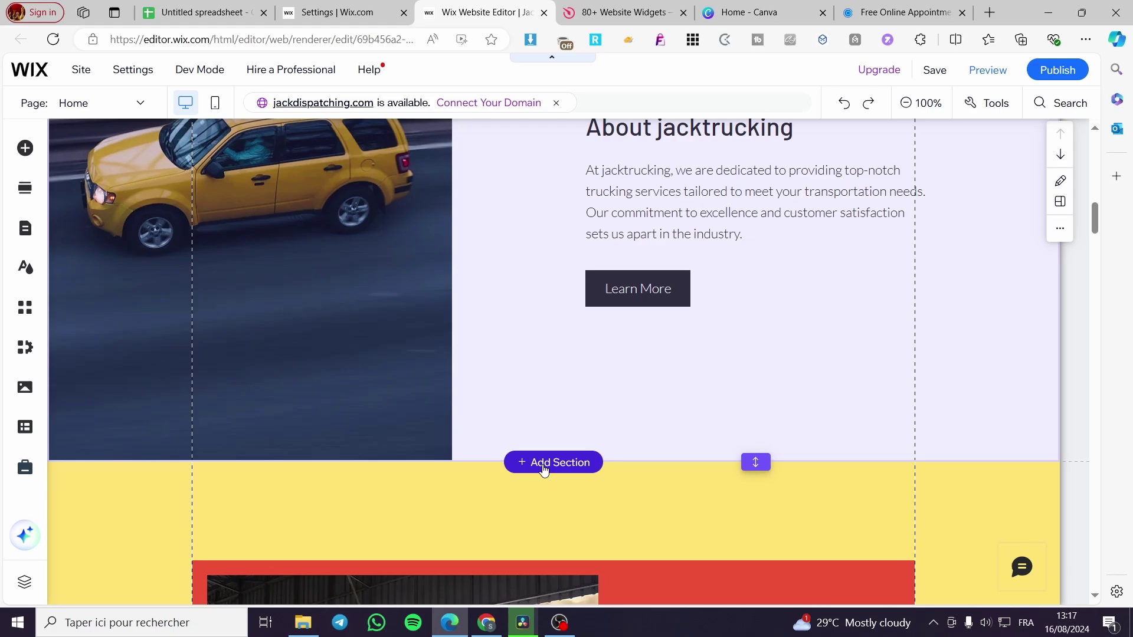
Step: Add a blank section below About jacktrucking and select it
click(544, 464)
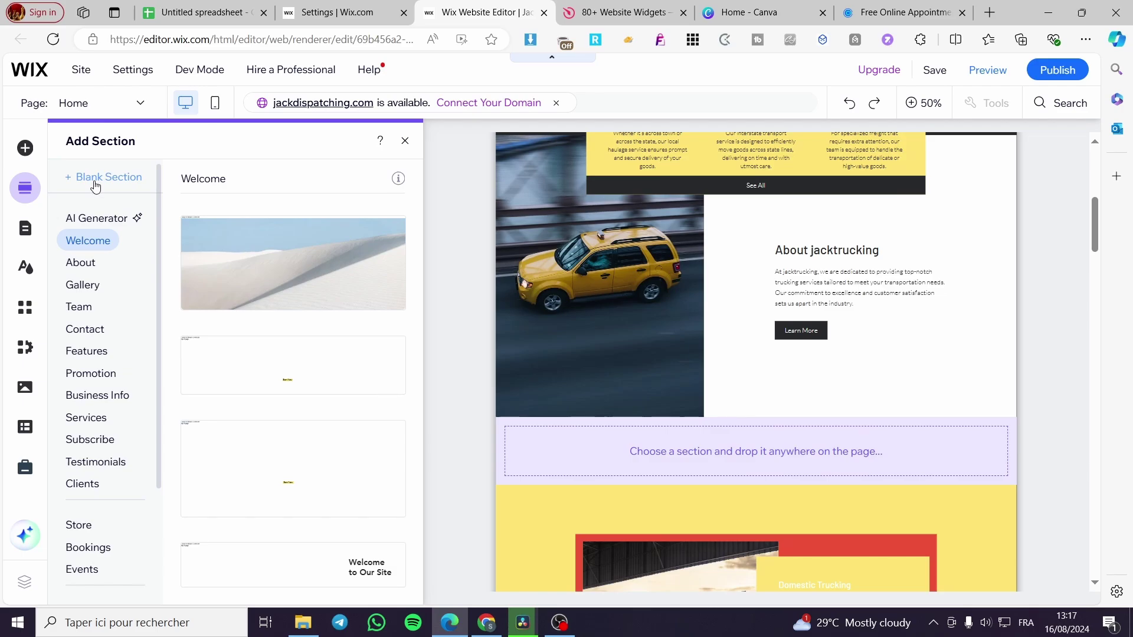
click(95, 186)
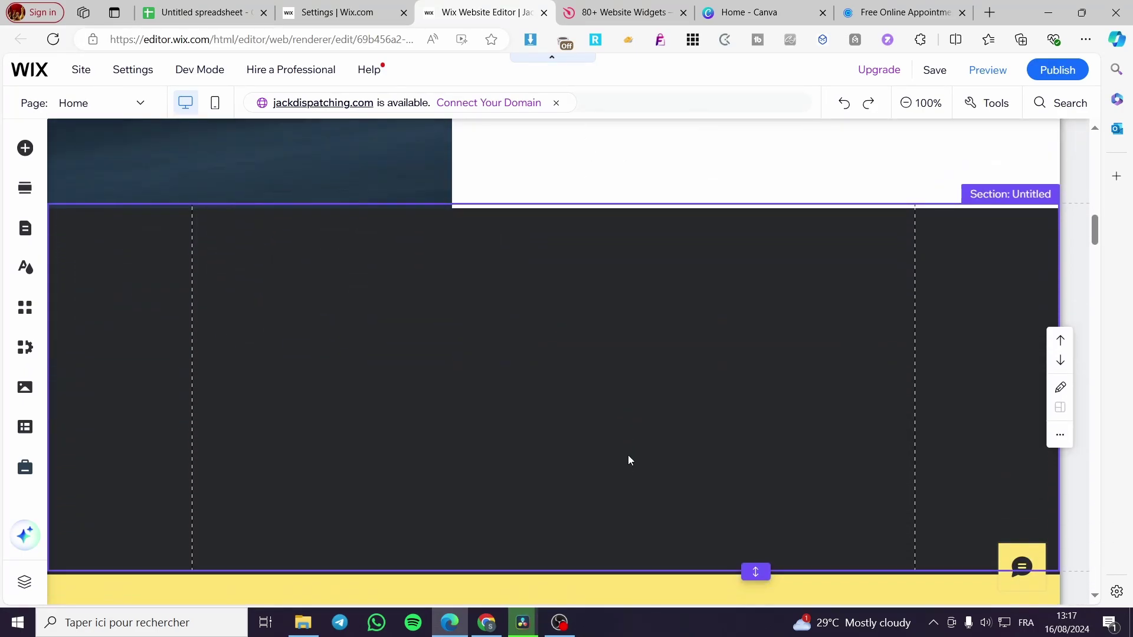
click(607, 350)
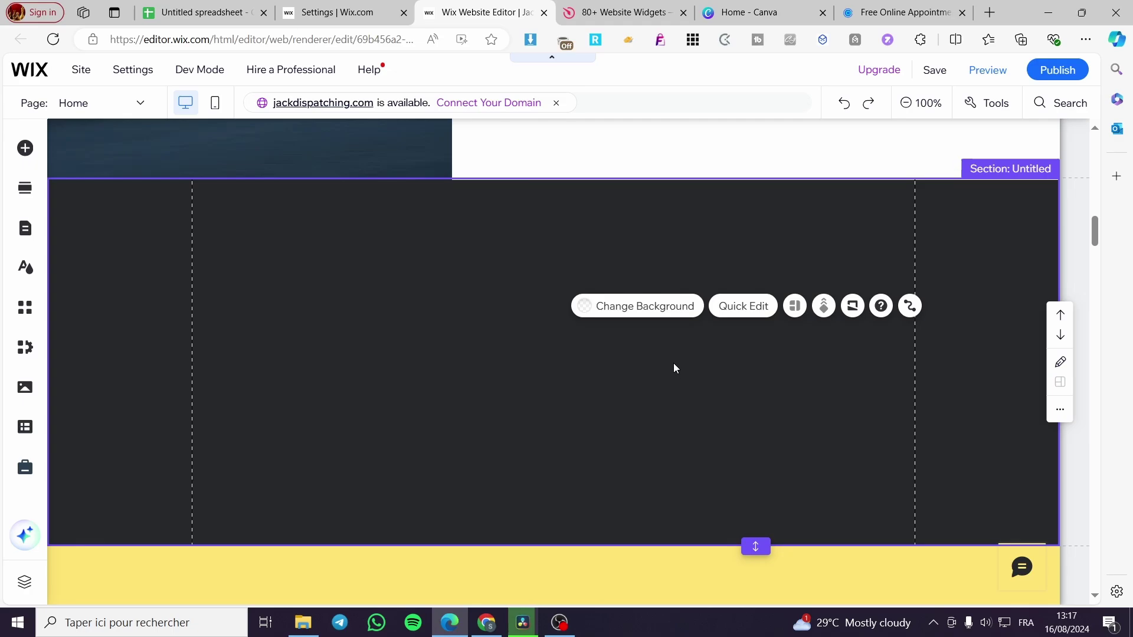
Step: Give the new section a solid white (#FFFFFF) background
click(653, 306)
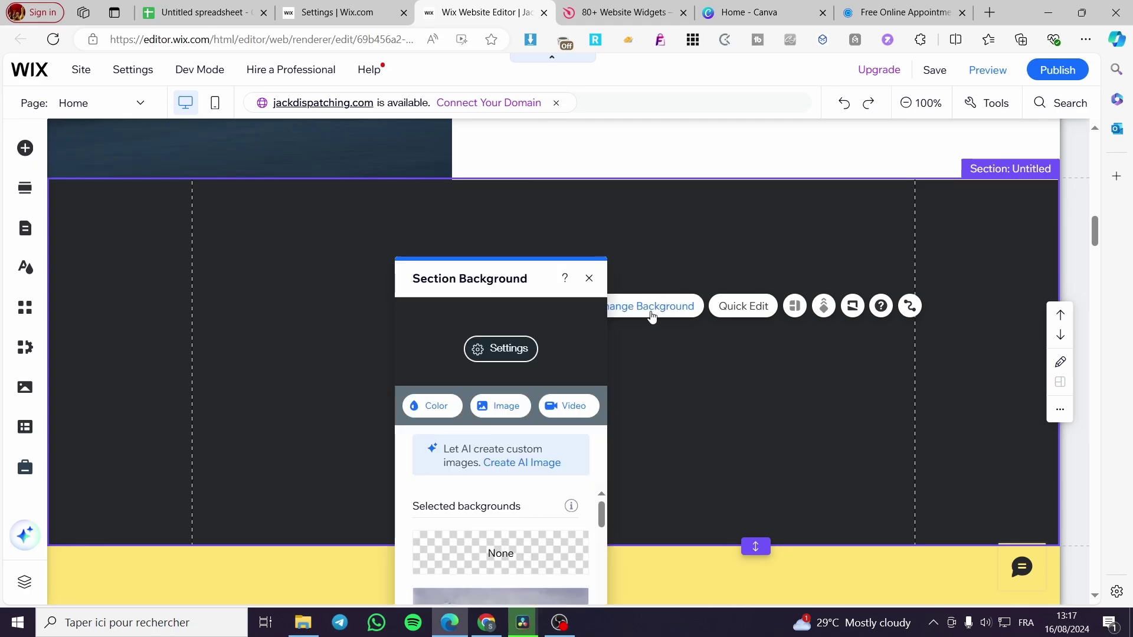
click(448, 404)
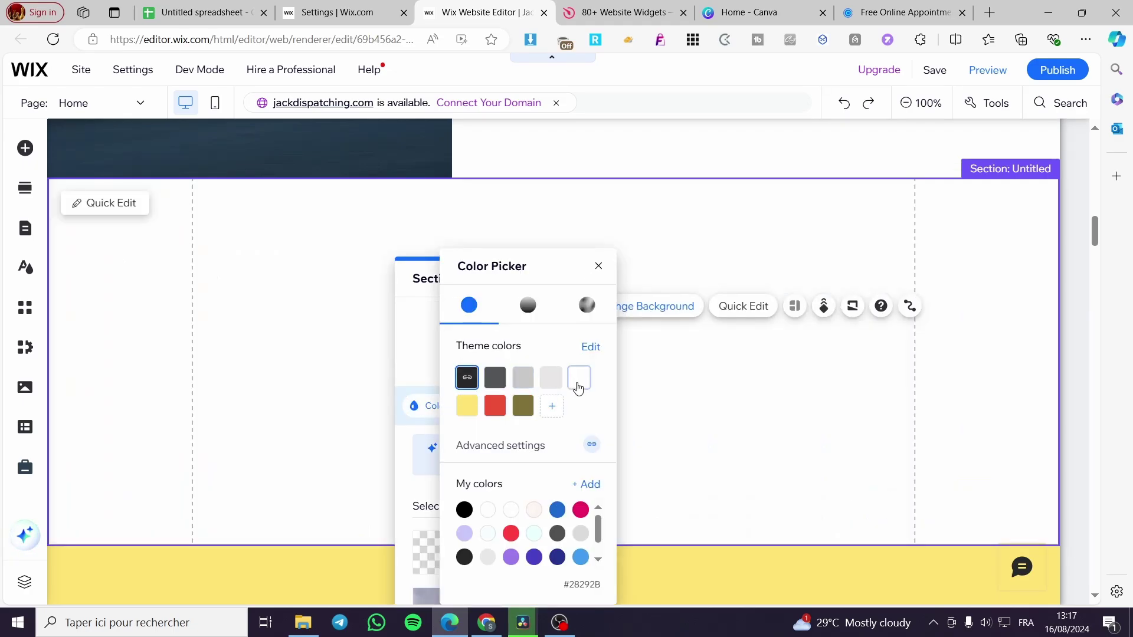
click(579, 378)
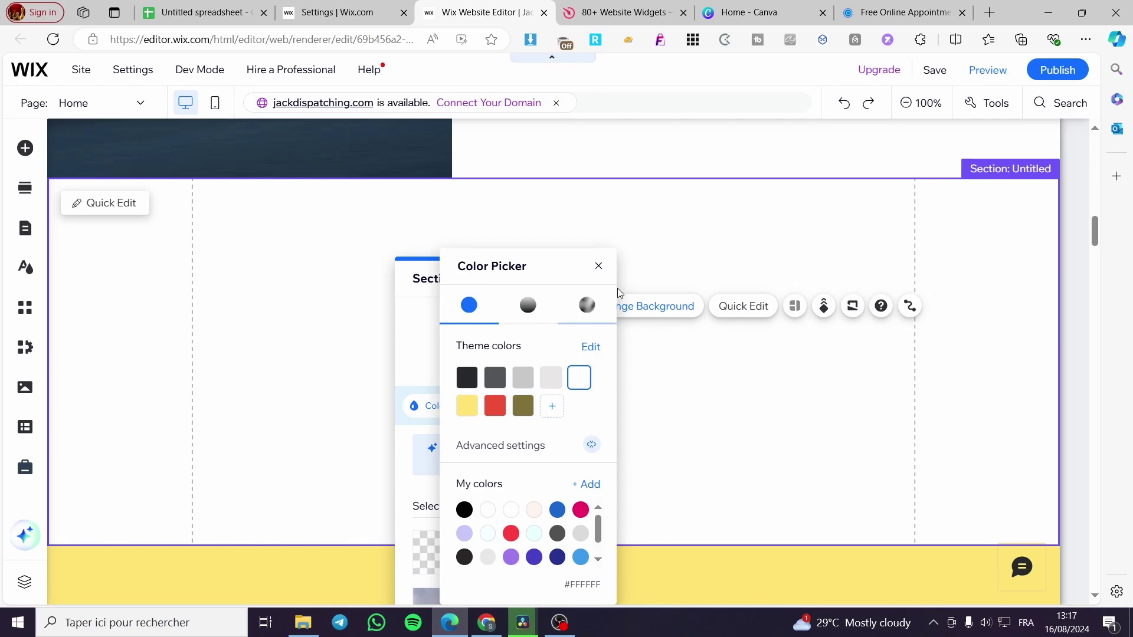
click(599, 266)
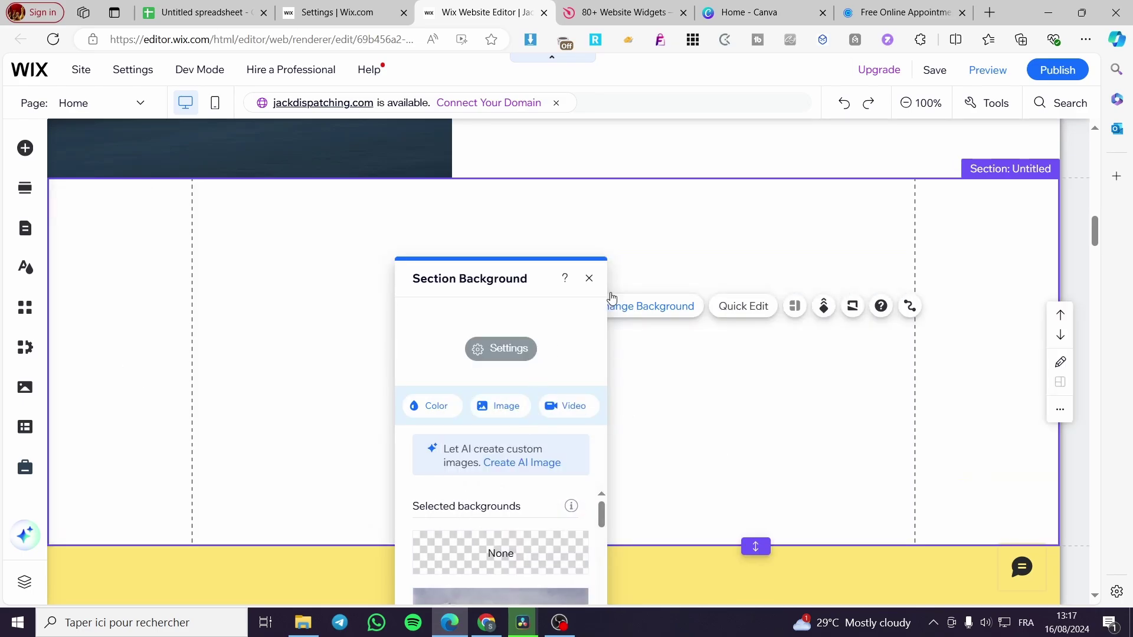
click(598, 277)
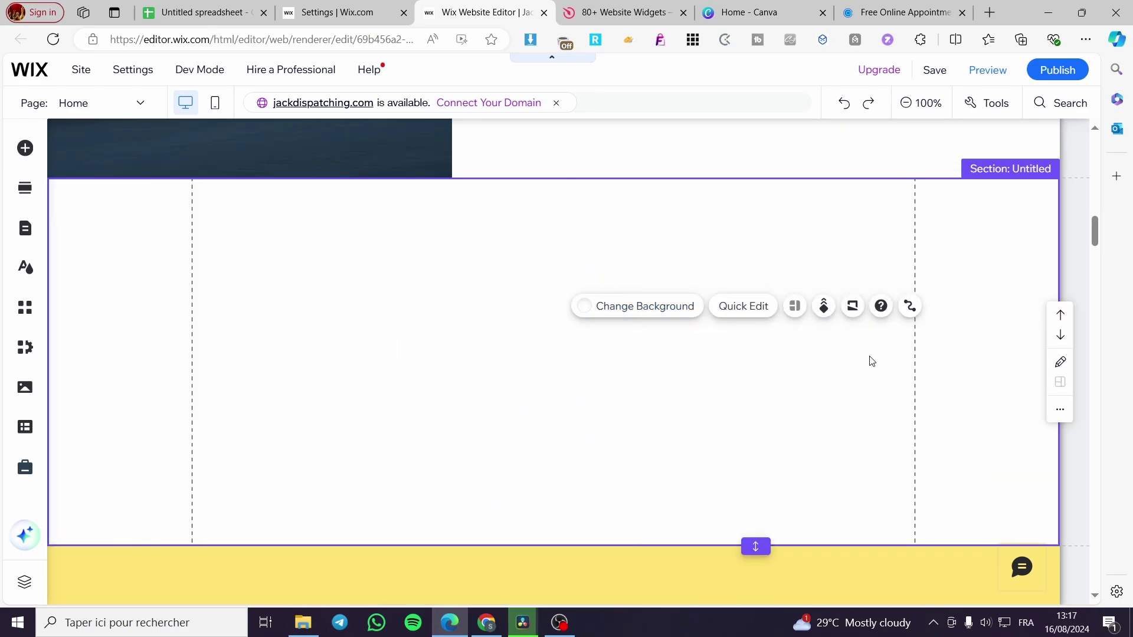
scroll(601, 430, up, 5)
scroll(607, 448, down, 5)
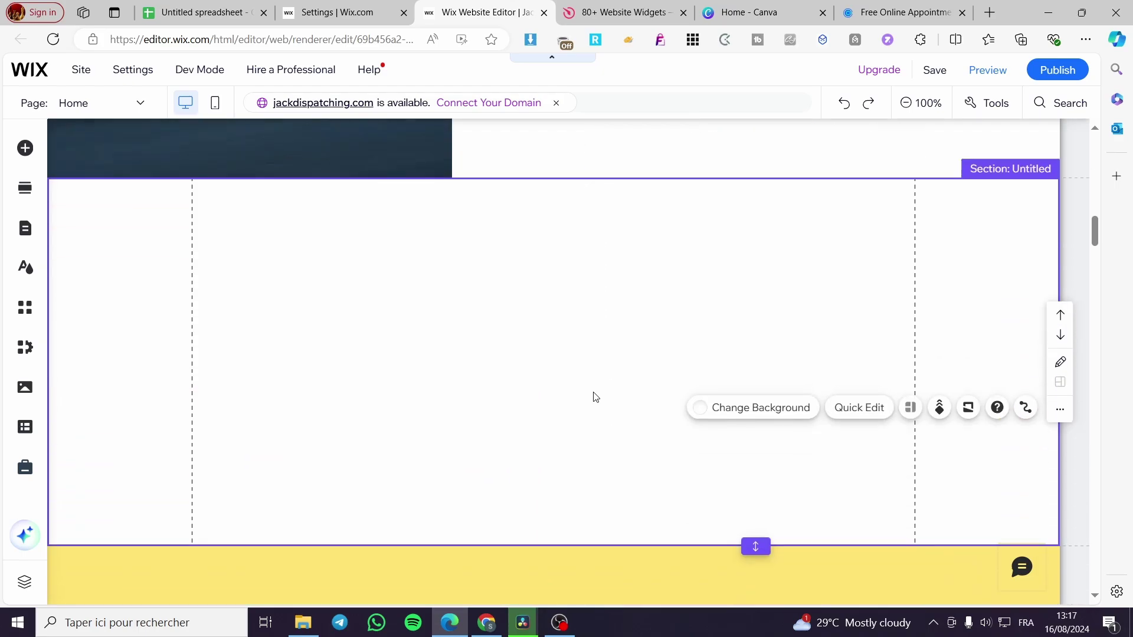
scroll(255, 399, down, 6)
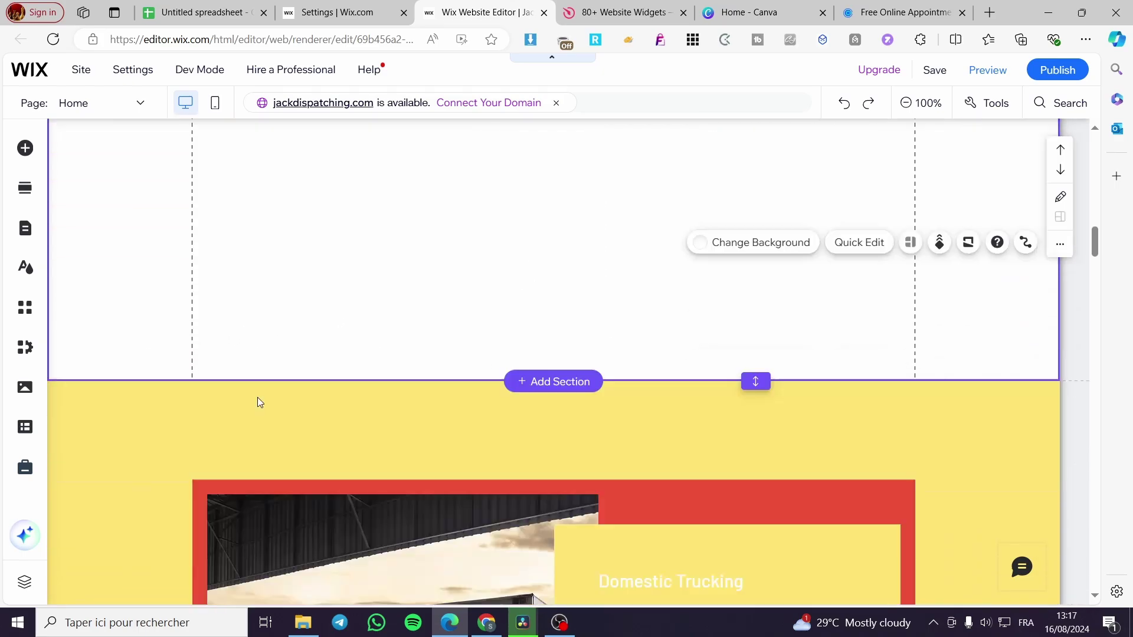
scroll(288, 425, up, 8)
scroll(263, 450, down, 7)
scroll(265, 455, down, 13)
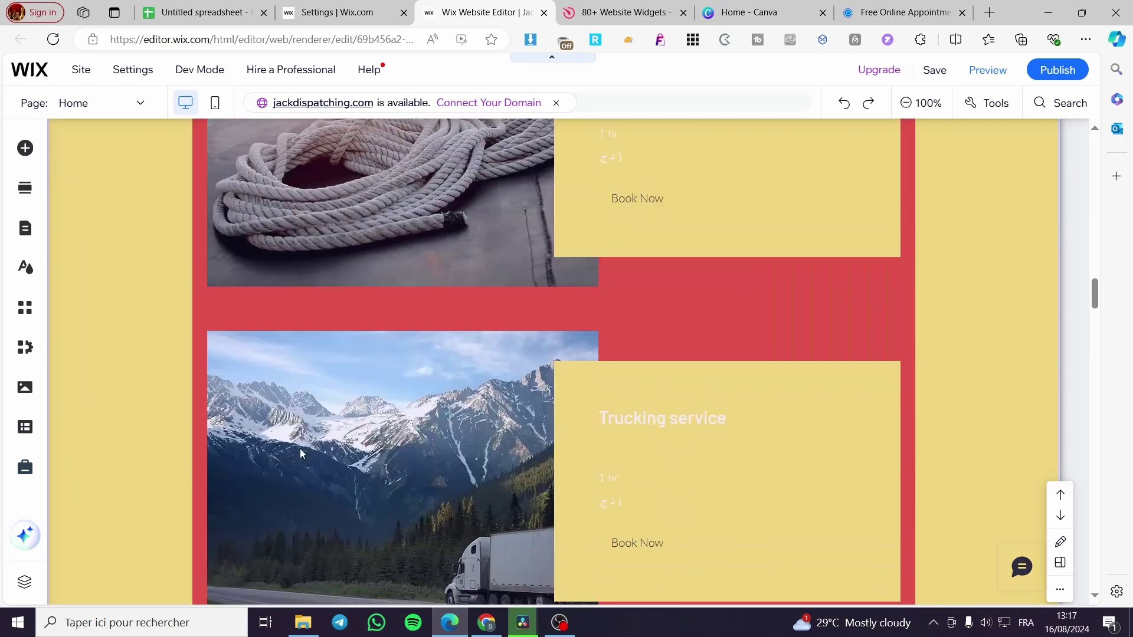
scroll(293, 481, up, 11)
scroll(446, 467, up, 10)
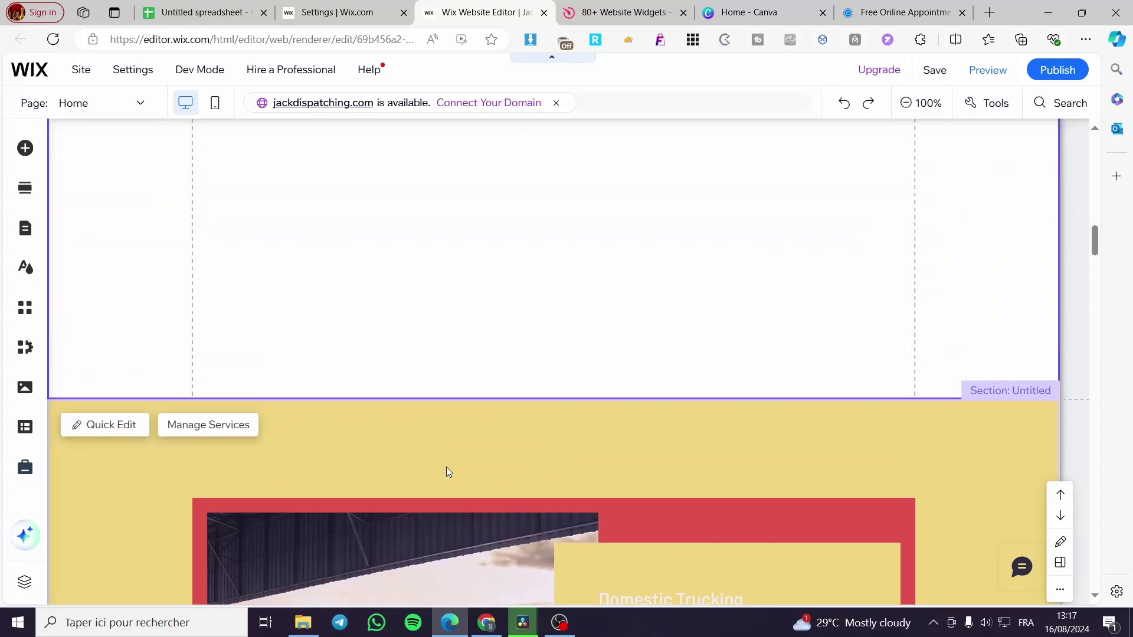
scroll(528, 431, down, 4)
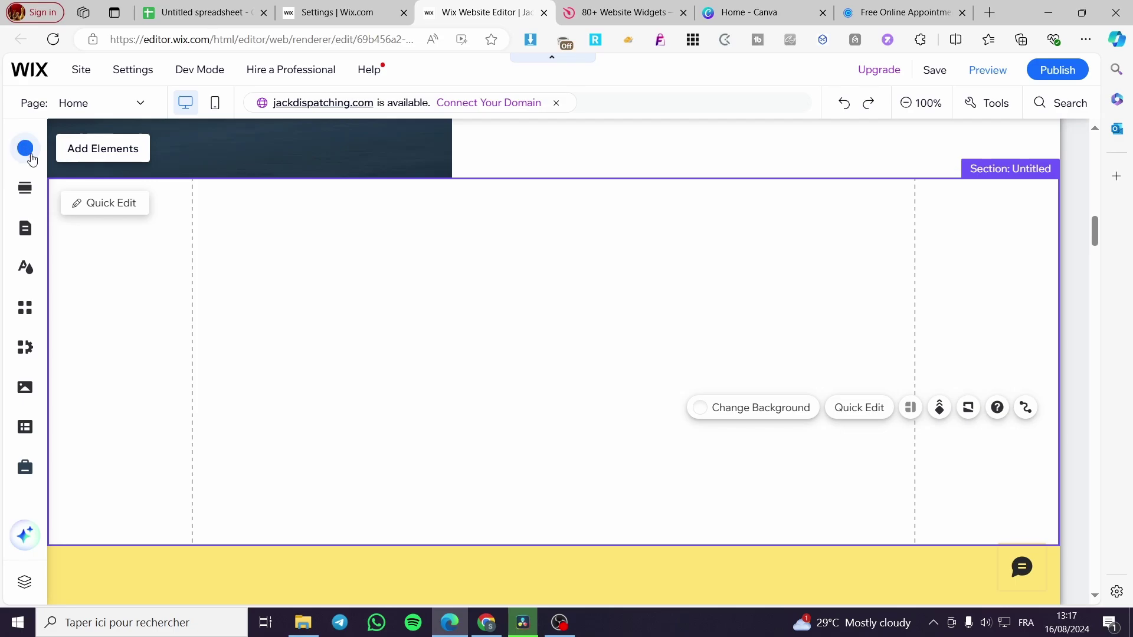
click(25, 149)
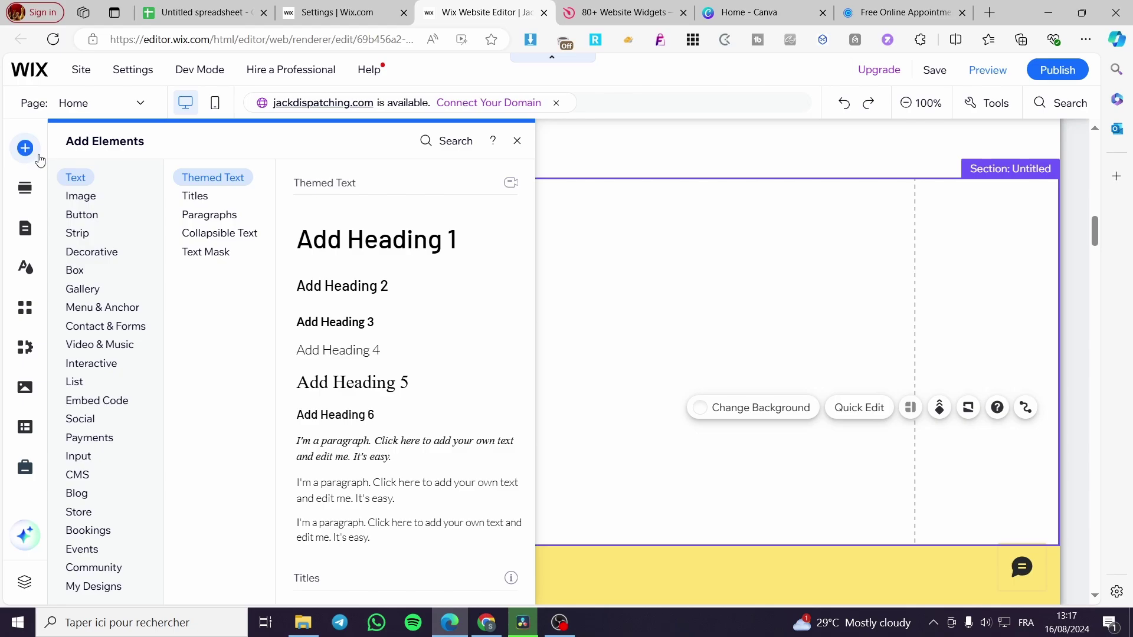
click(106, 253)
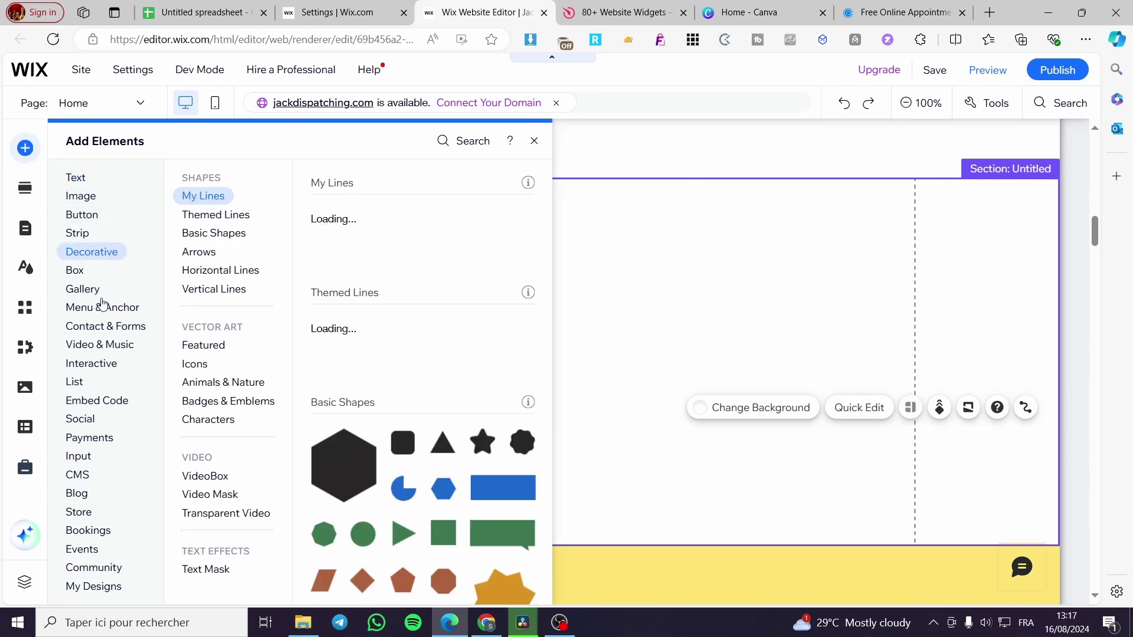
click(98, 403)
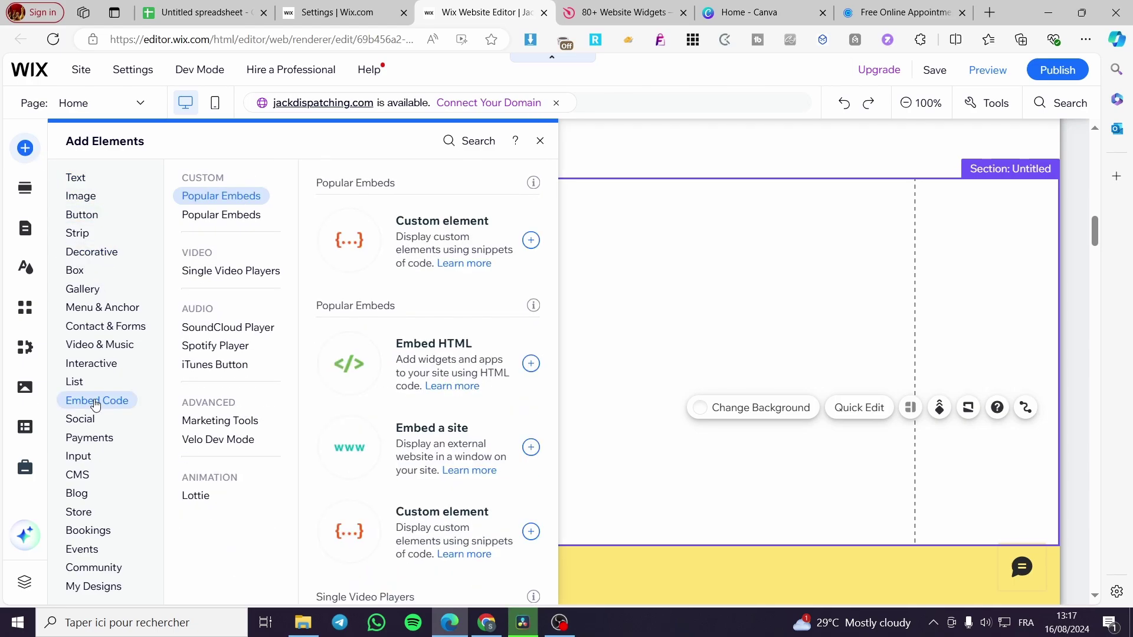
scroll(399, 409, down, 3)
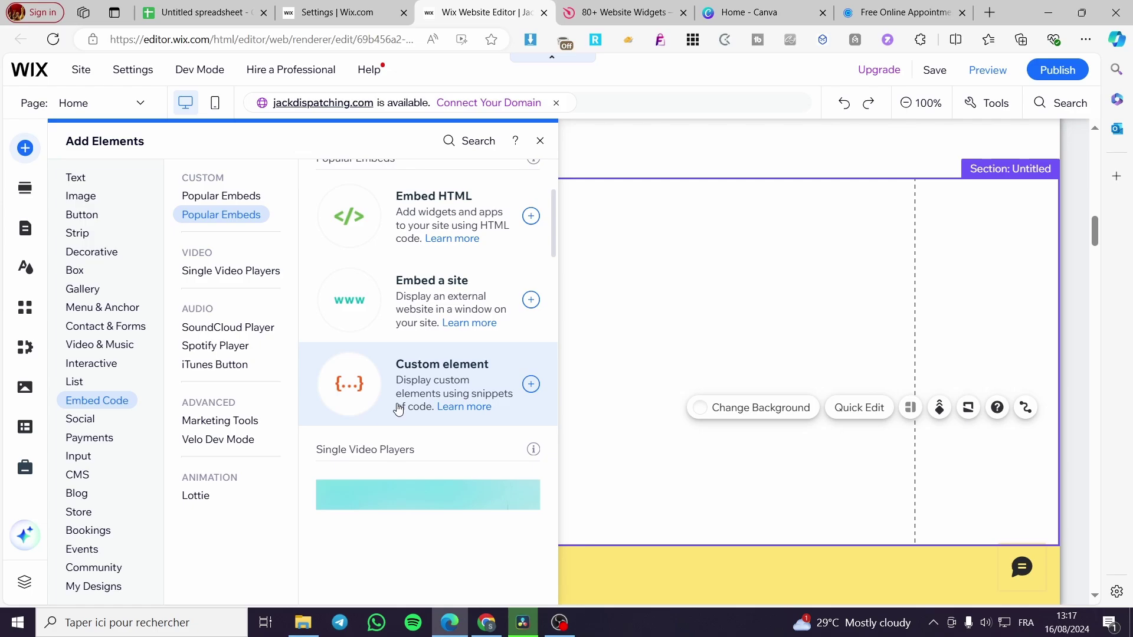
scroll(399, 409, up, 3)
click(80, 419)
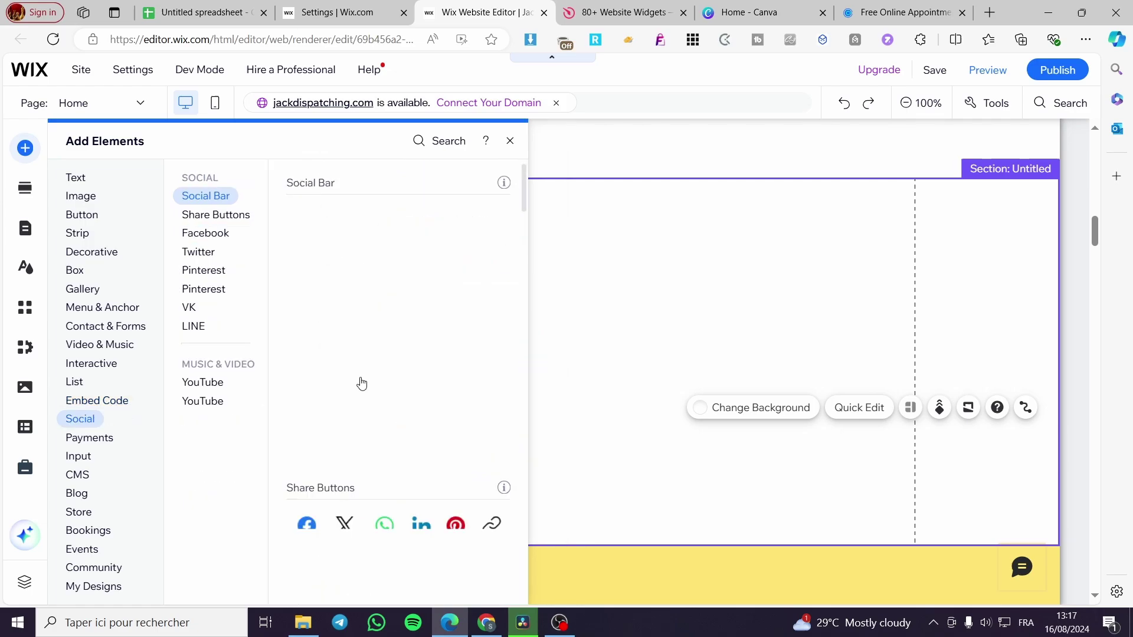
click(98, 402)
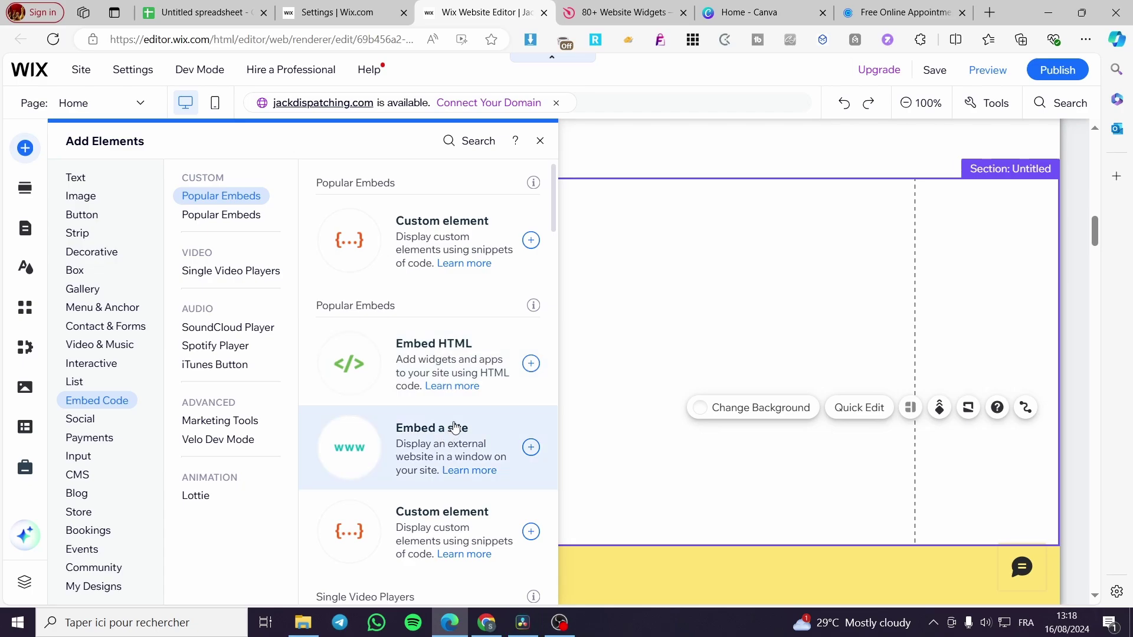
click(434, 224)
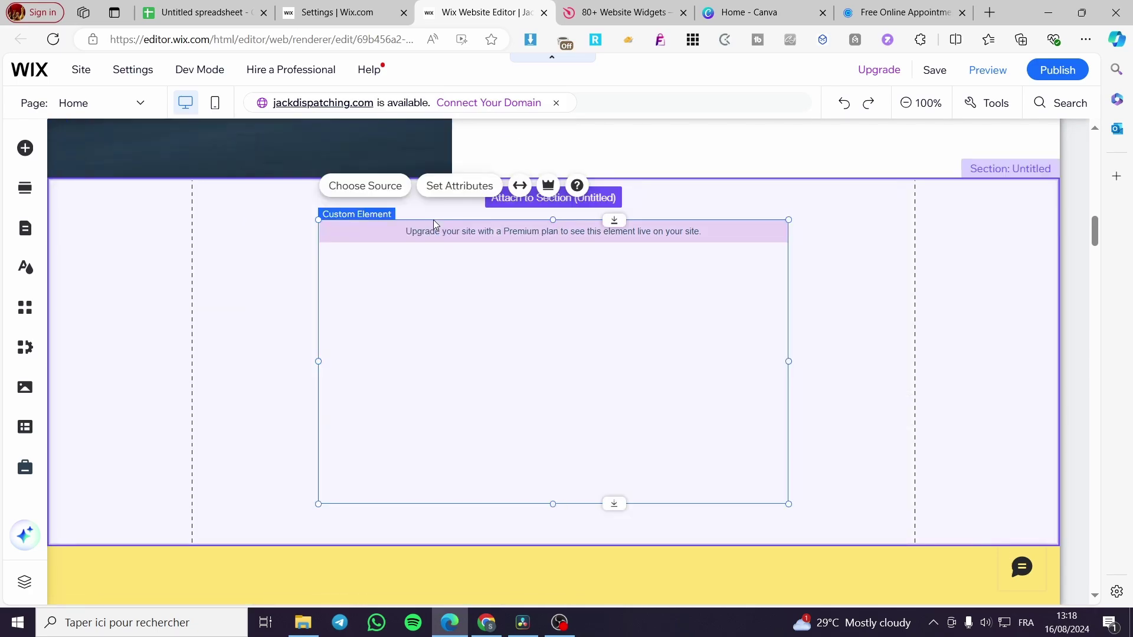
click(377, 187)
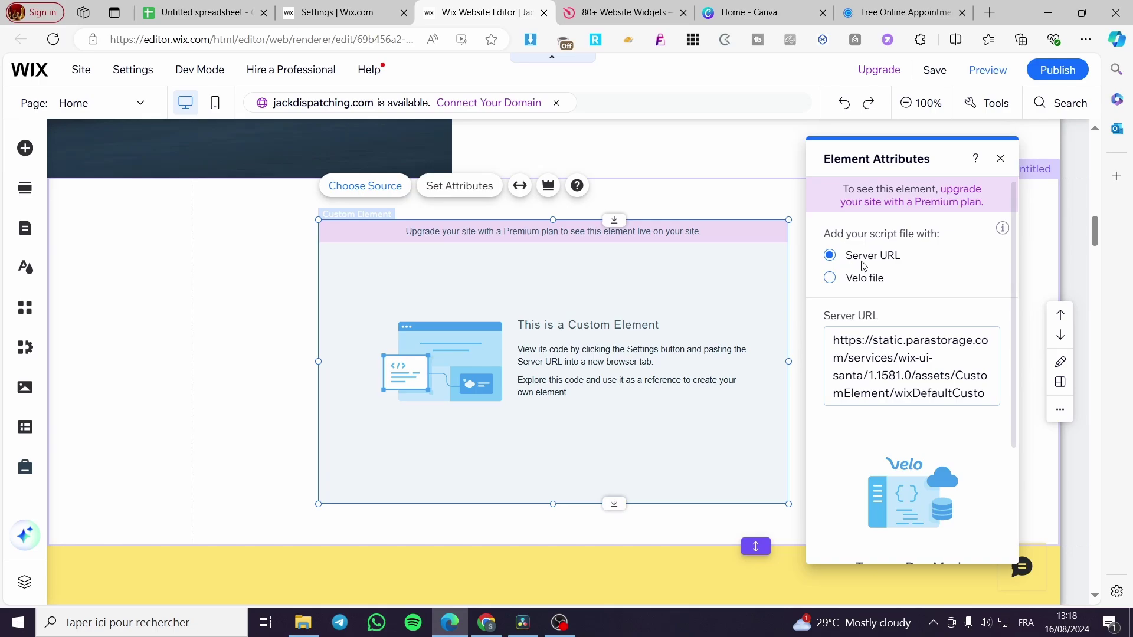
click(871, 289)
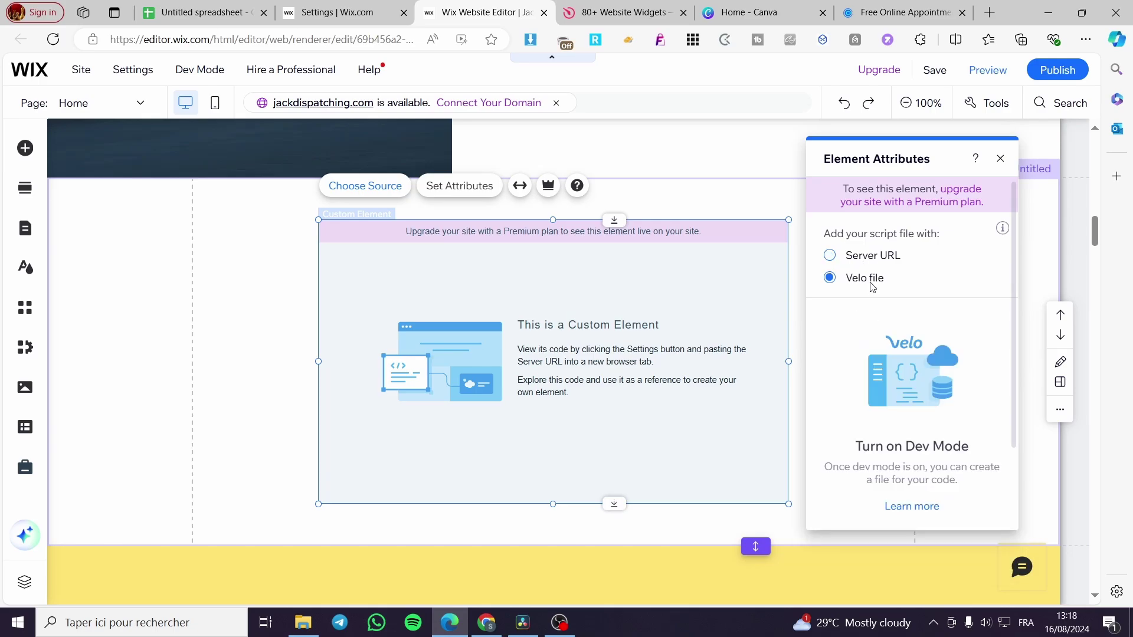
click(1000, 158)
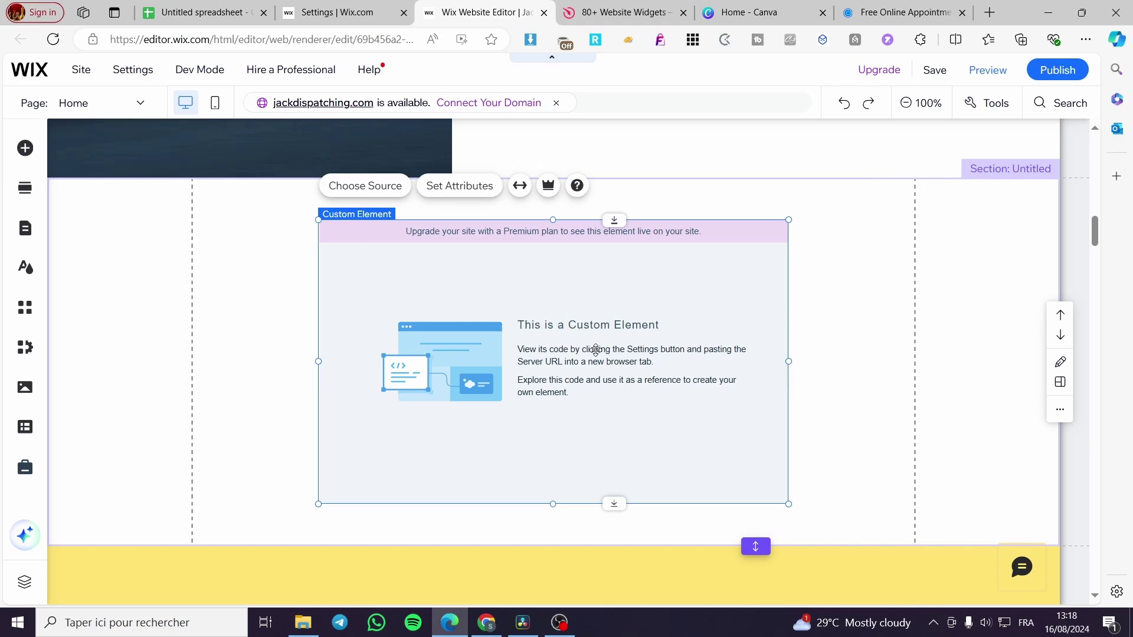
key(Delete)
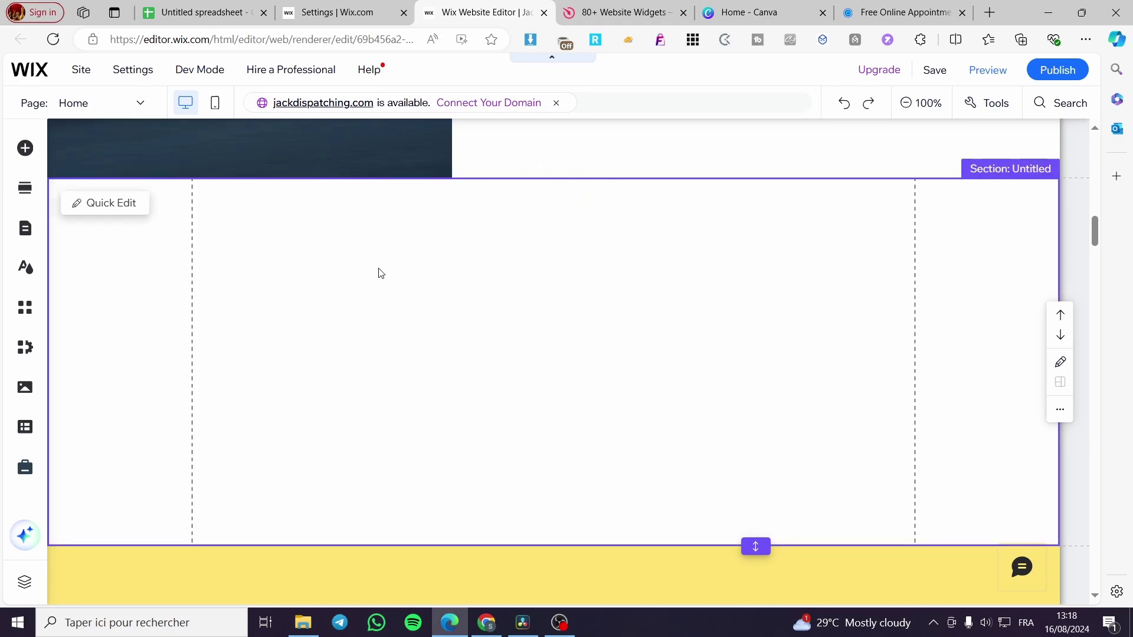
Step: Add an Embed HTML element, move it up-left, enlarge it, and select its code box
click(25, 148)
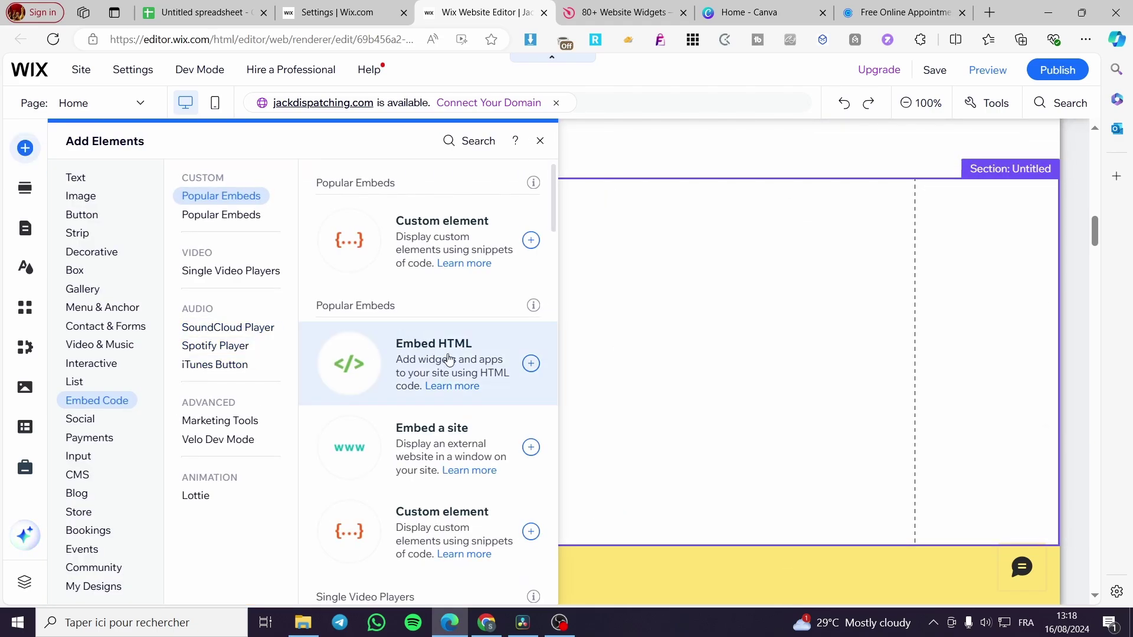
click(448, 354)
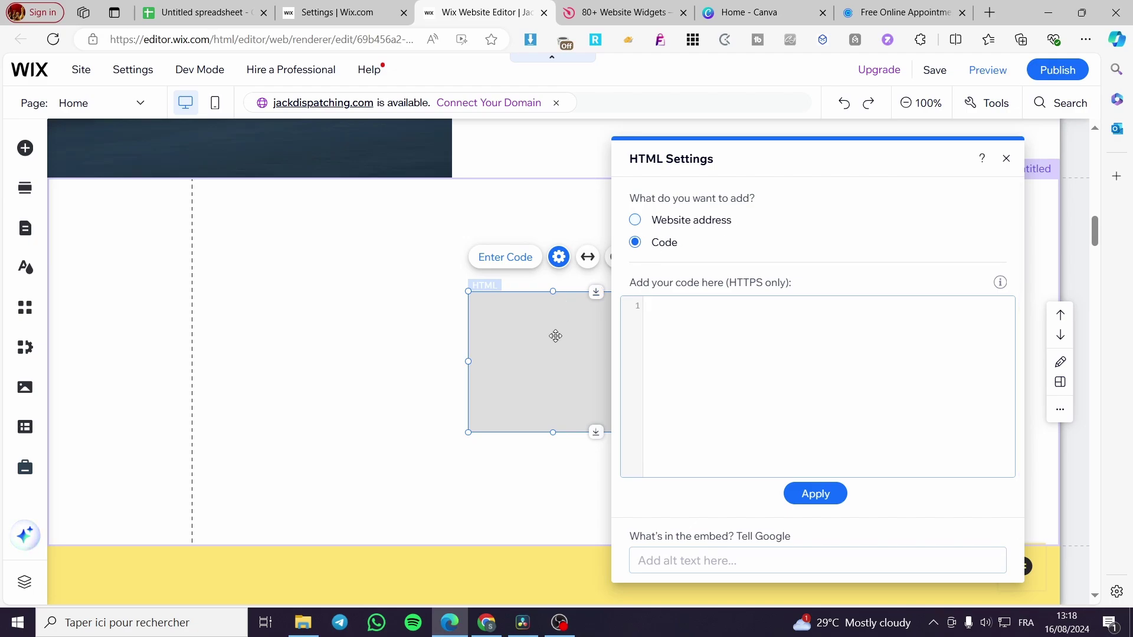
drag(554, 334, 277, 225)
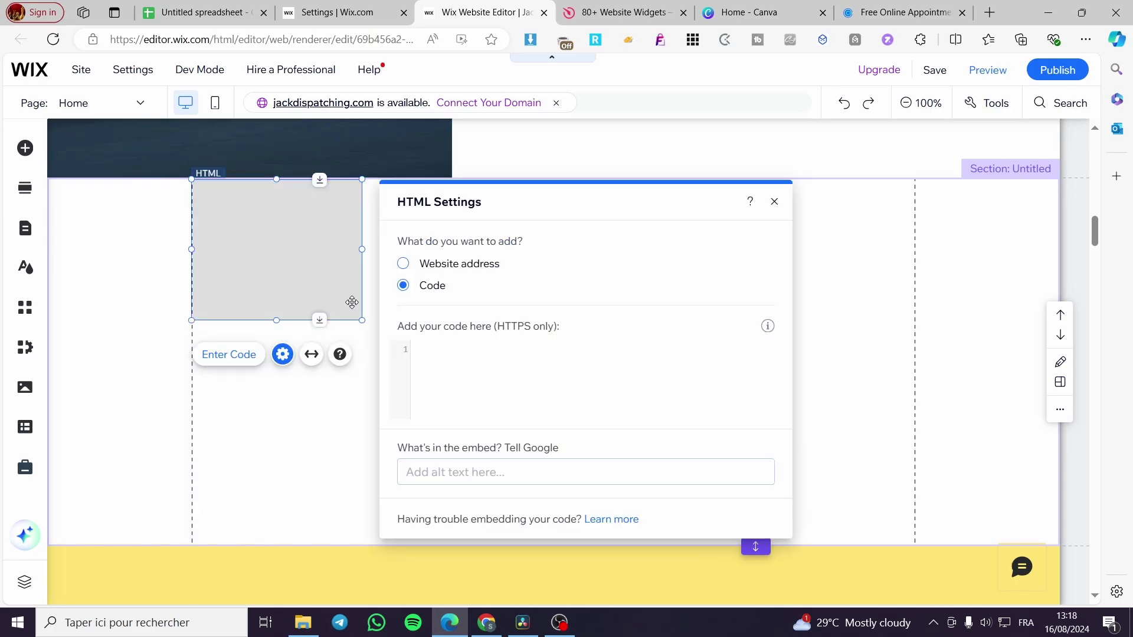
drag(362, 320, 493, 499)
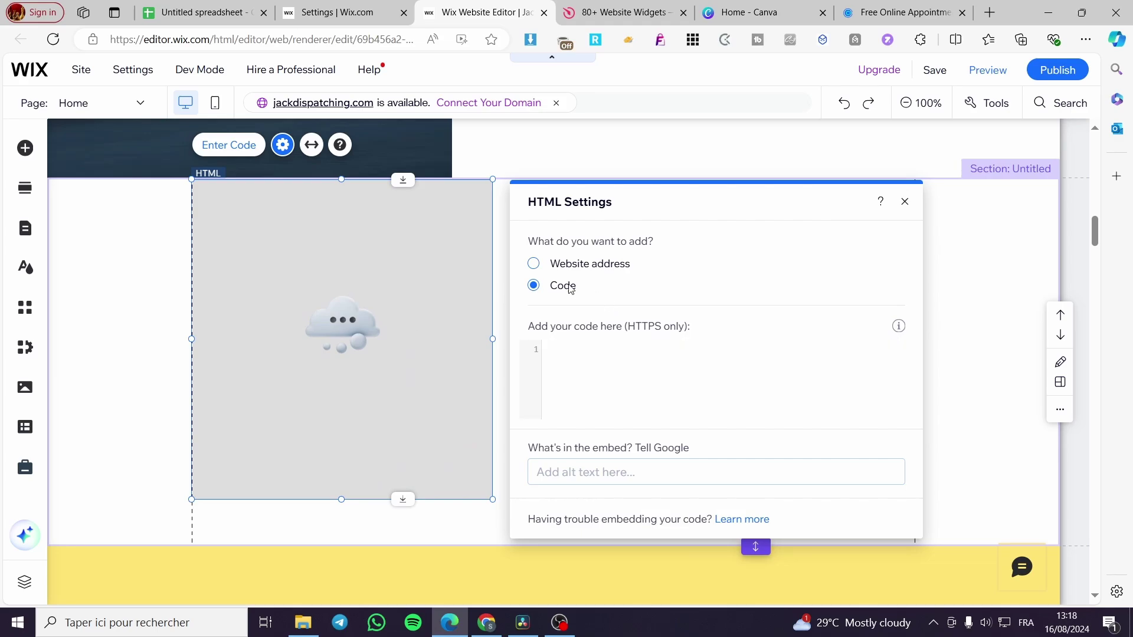
click(659, 347)
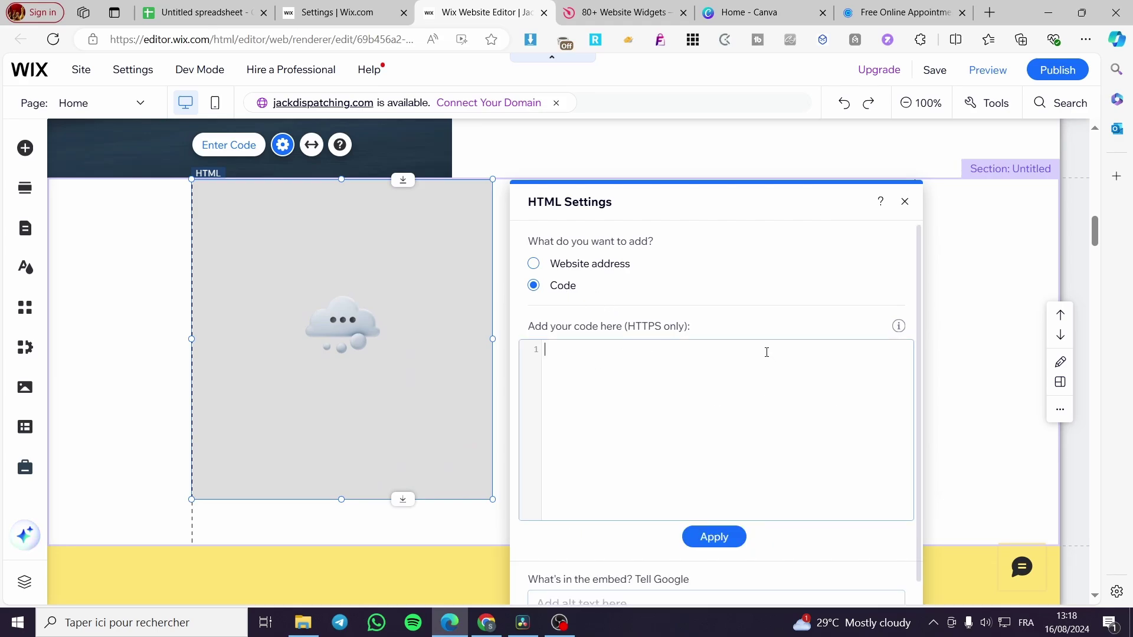
Step: Open the Elfsight apps dashboard and dismiss the Getting Started checklist
click(603, 7)
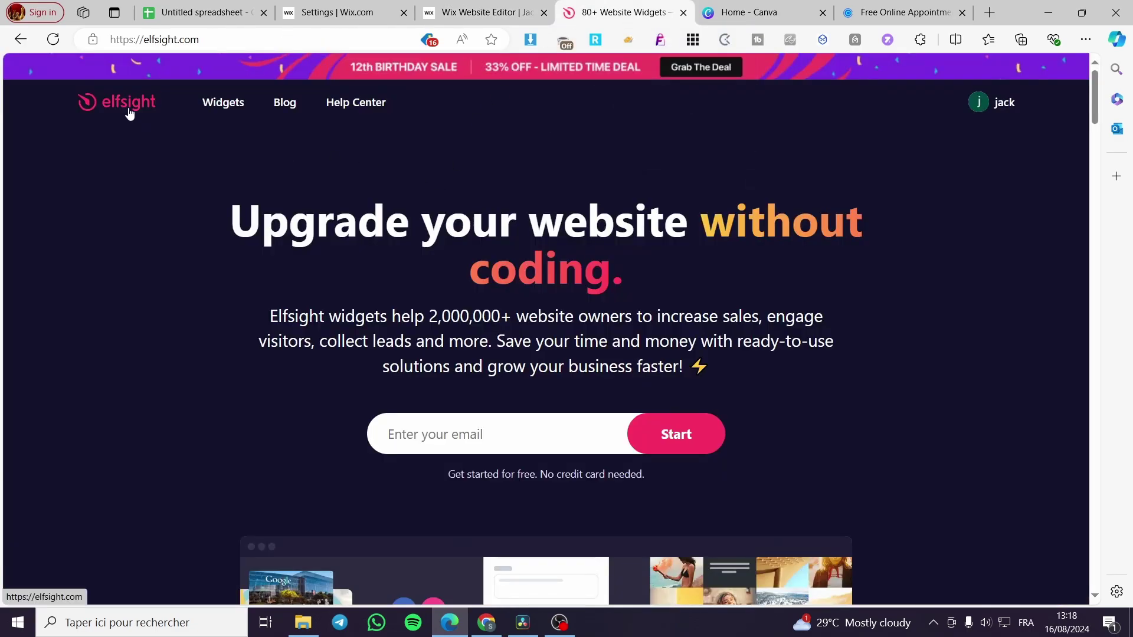
mouse_move(249, 123)
click(1012, 105)
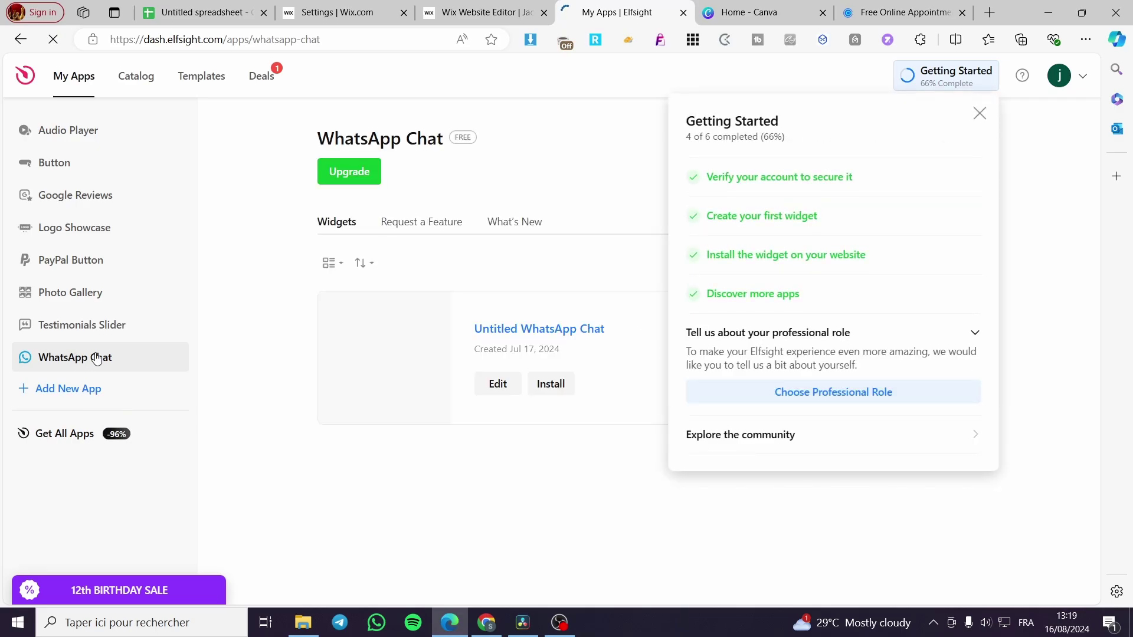
click(959, 112)
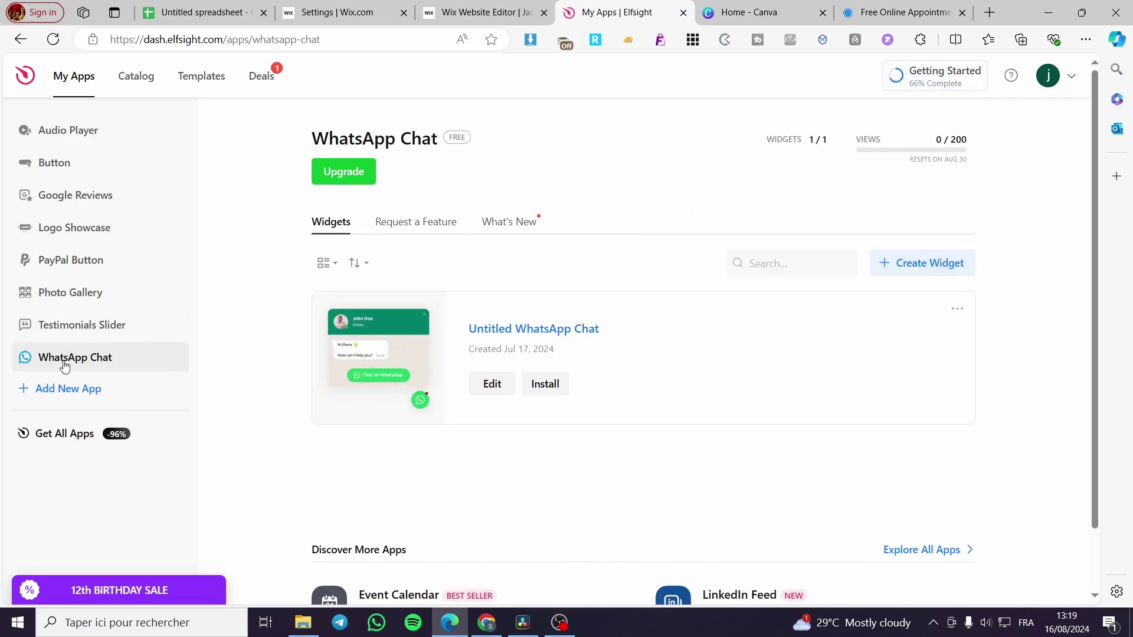
Step: Open the Testimonials Slider app page, then the full Apps Catalog
right_click(69, 328)
click(67, 337)
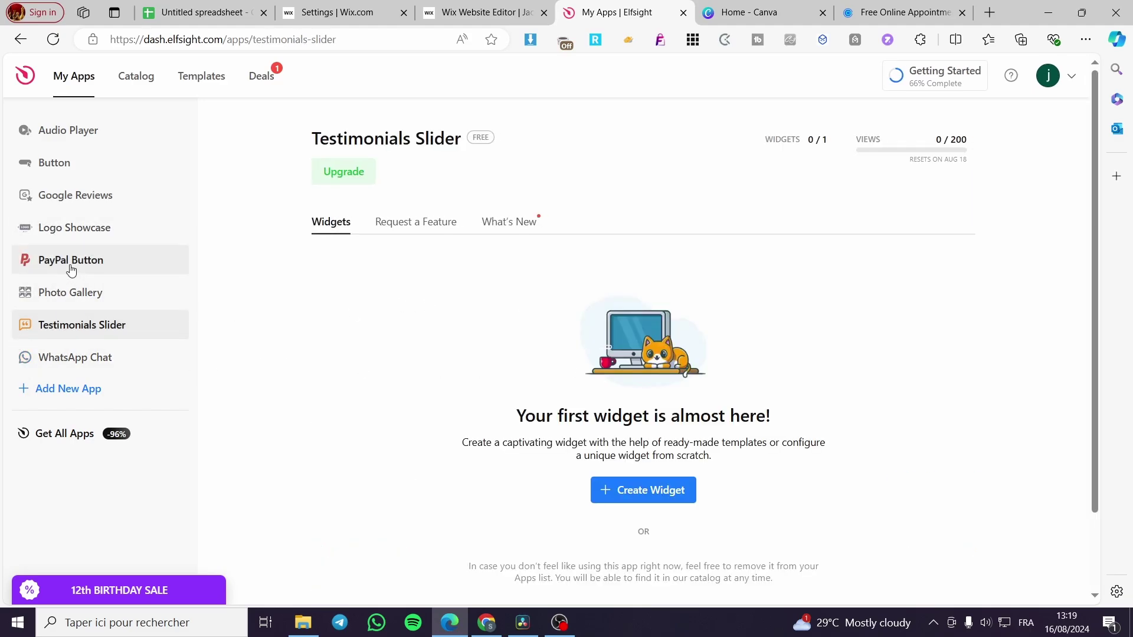
click(135, 77)
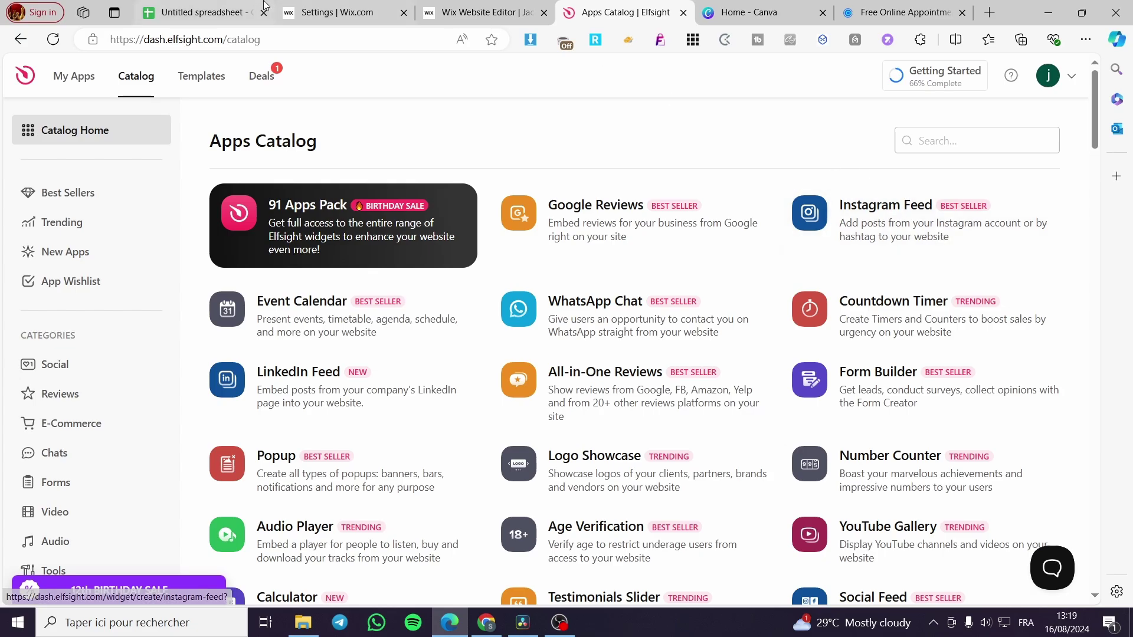
Step: Check the still-empty Wix HTML code box and start a new Logo Showcase widget
click(339, 12)
click(472, 7)
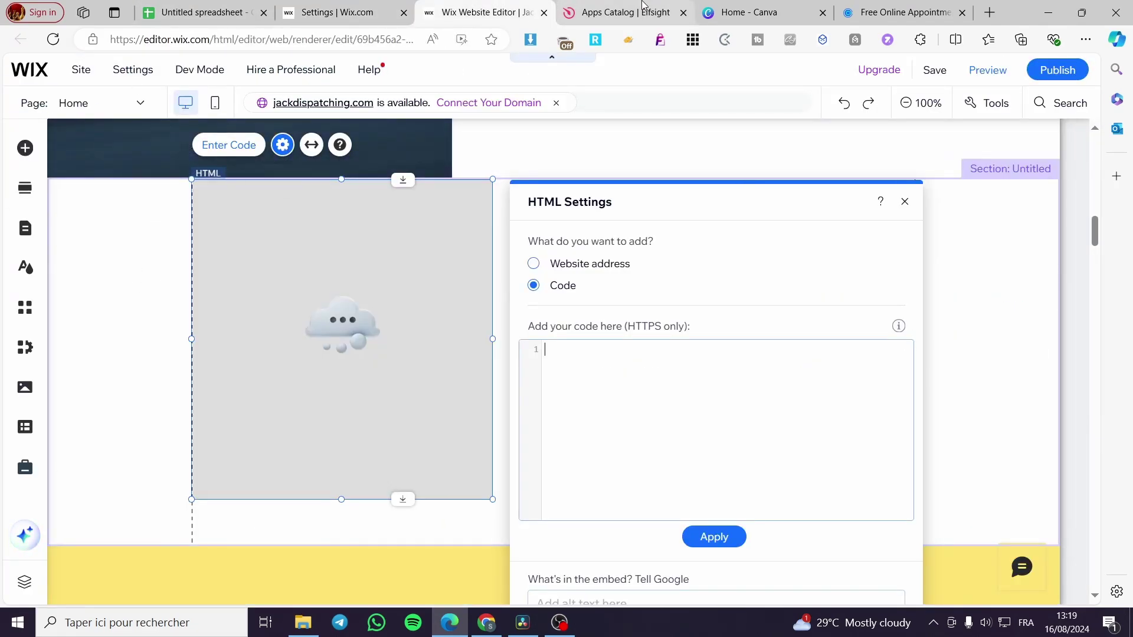
click(626, 11)
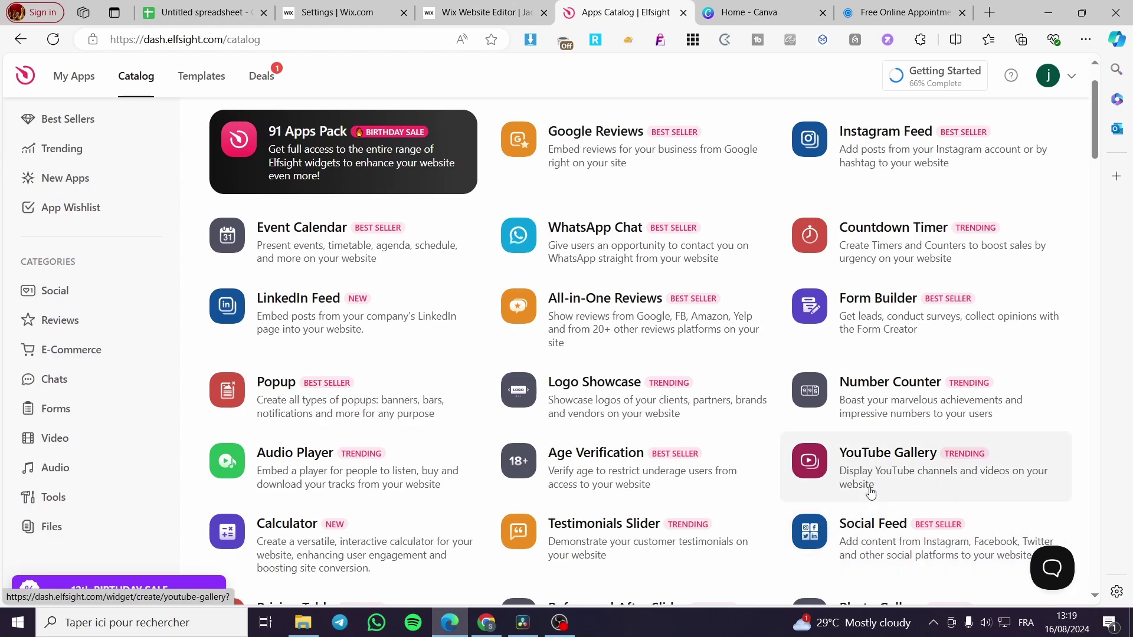
click(593, 399)
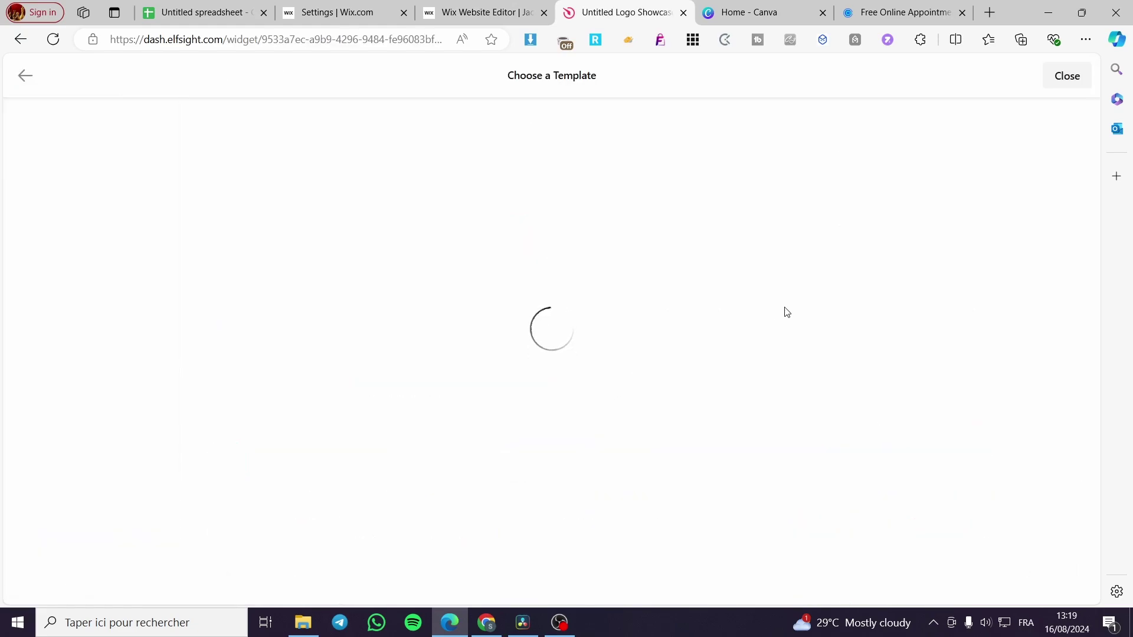
click(472, 9)
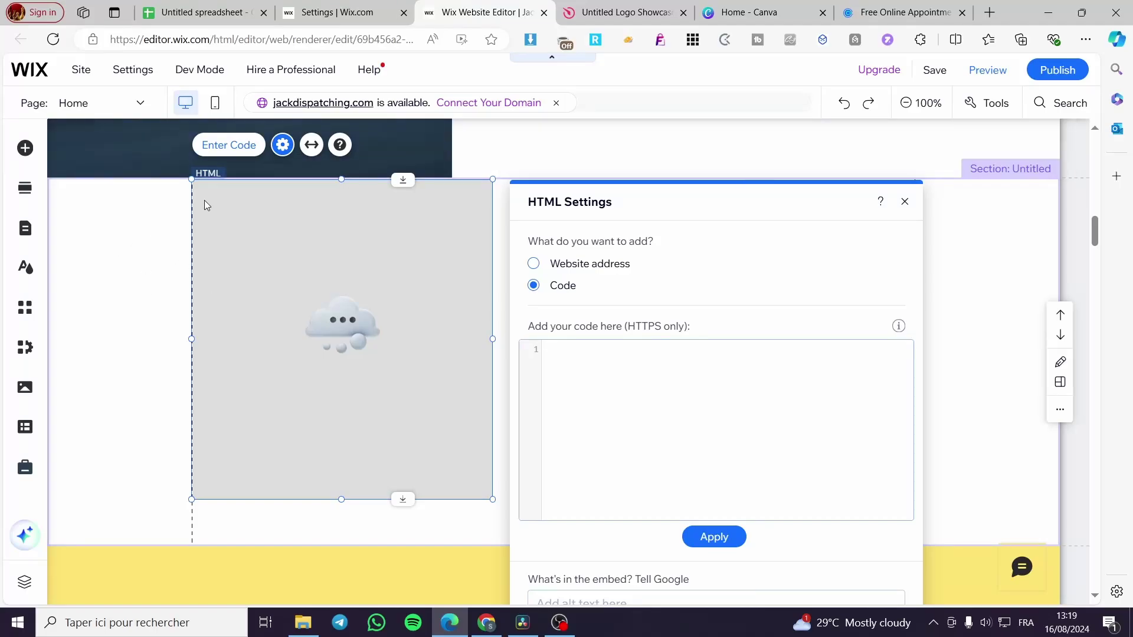
click(637, 4)
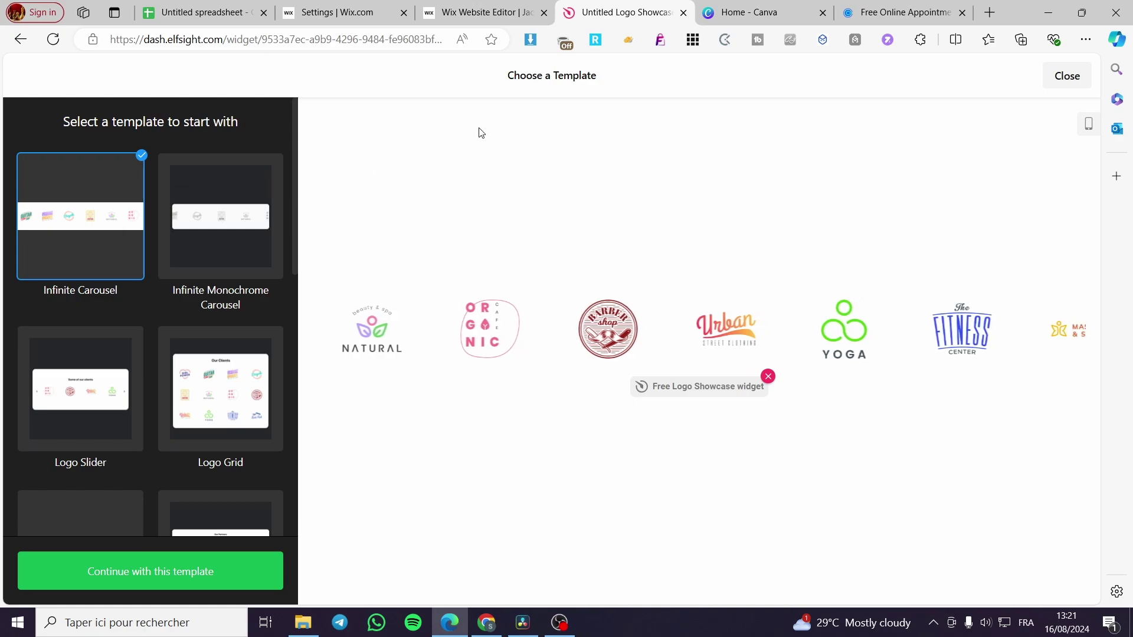
Step: Compare Monochrome, Logo Slider, Logo Grid and Logo Tile Carousel templates, keeping Infinite Carousel
click(217, 237)
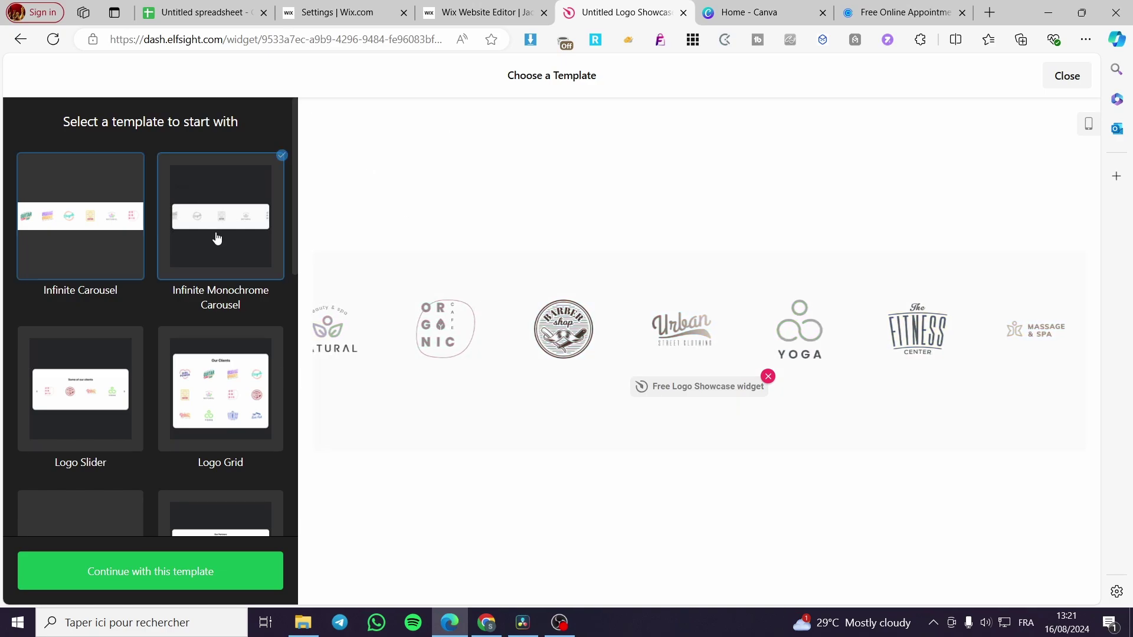
click(113, 227)
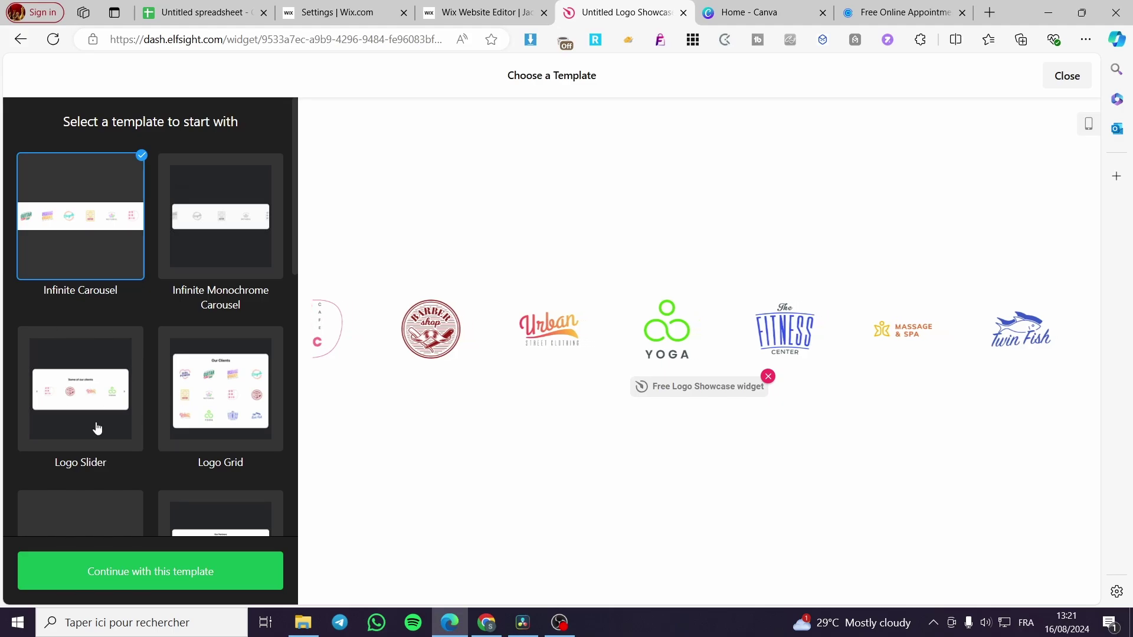
click(56, 336)
click(221, 407)
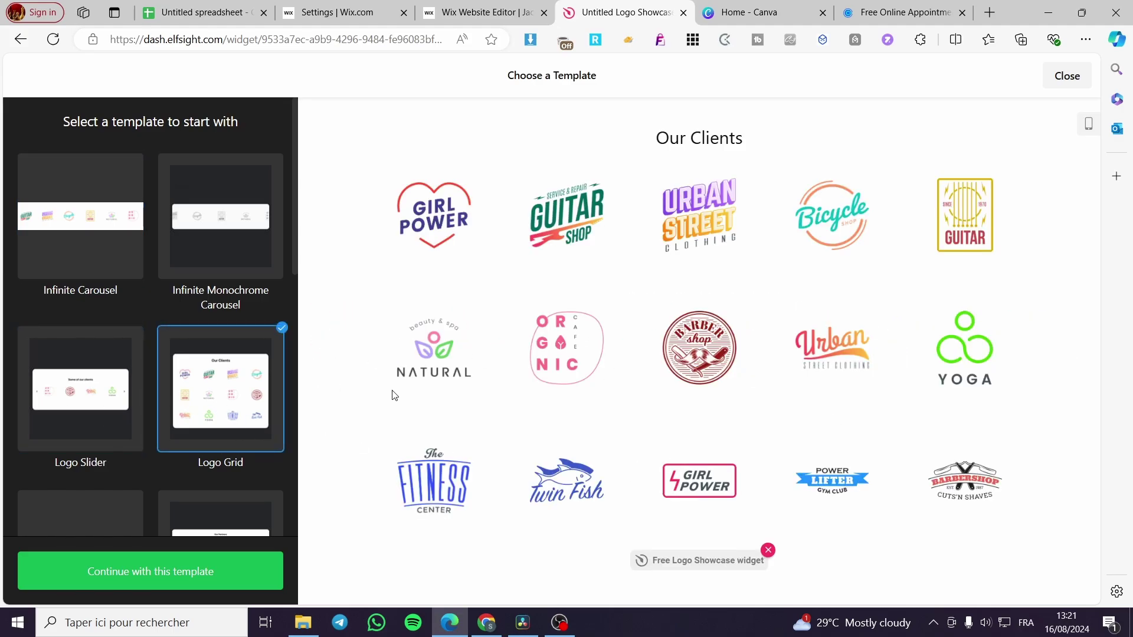
click(22, 233)
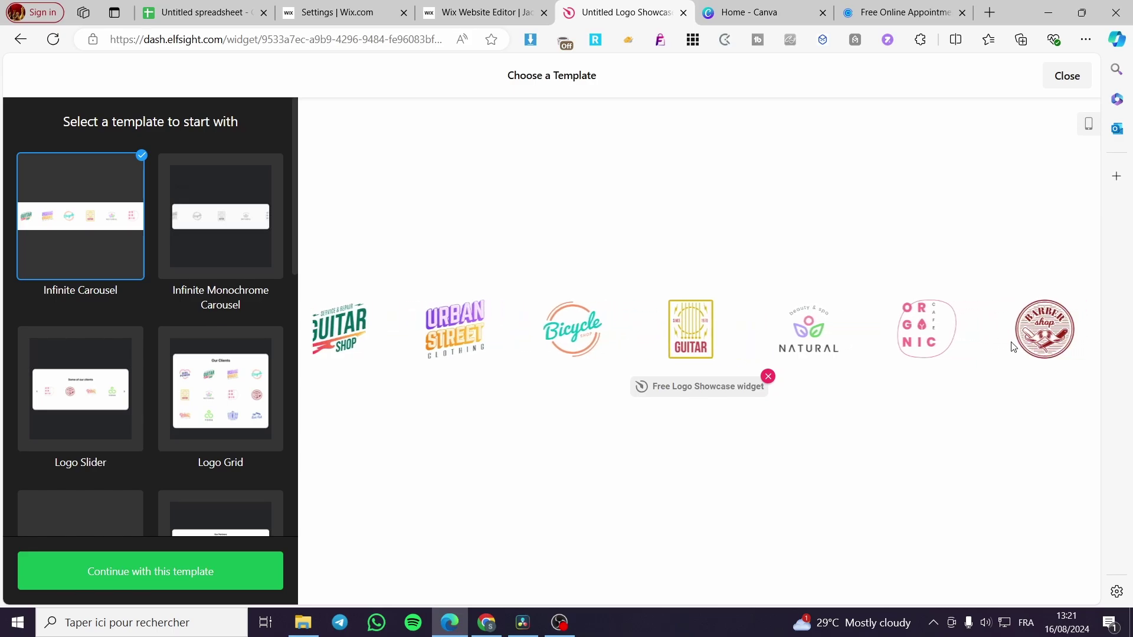
scroll(145, 371, down, 1)
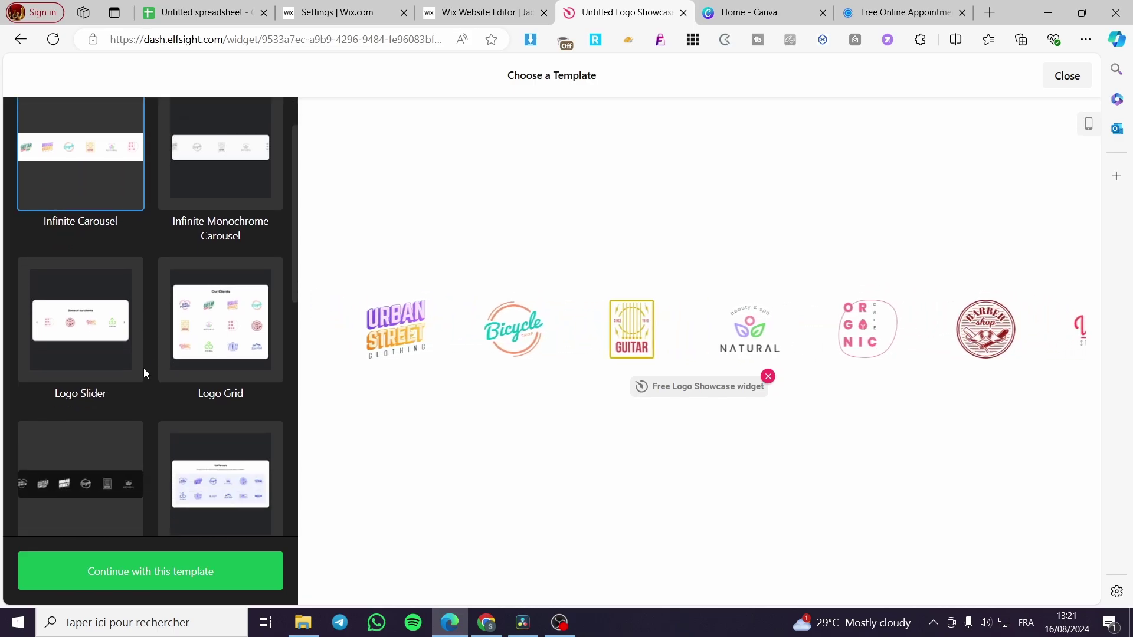
scroll(143, 373, down, 5)
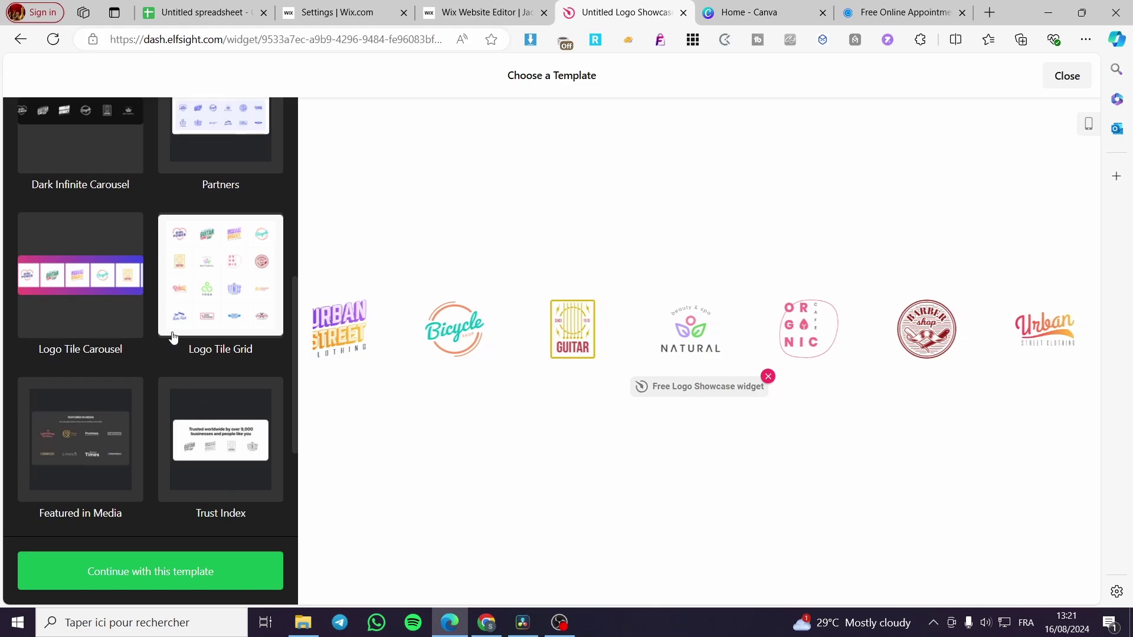
click(97, 283)
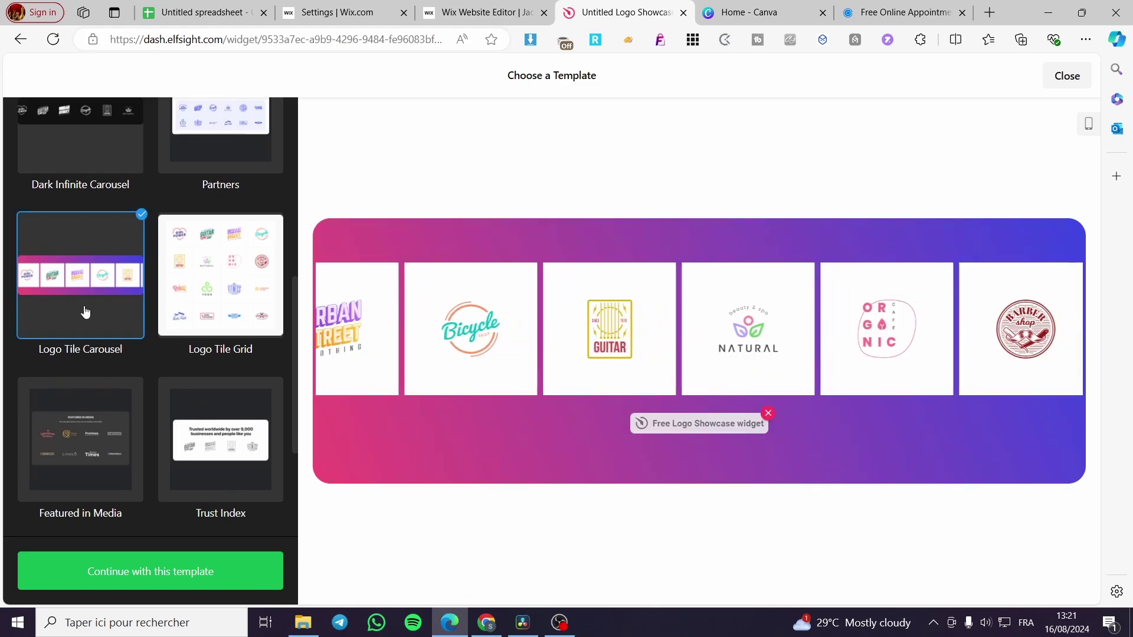
scroll(72, 322, up, 8)
click(79, 274)
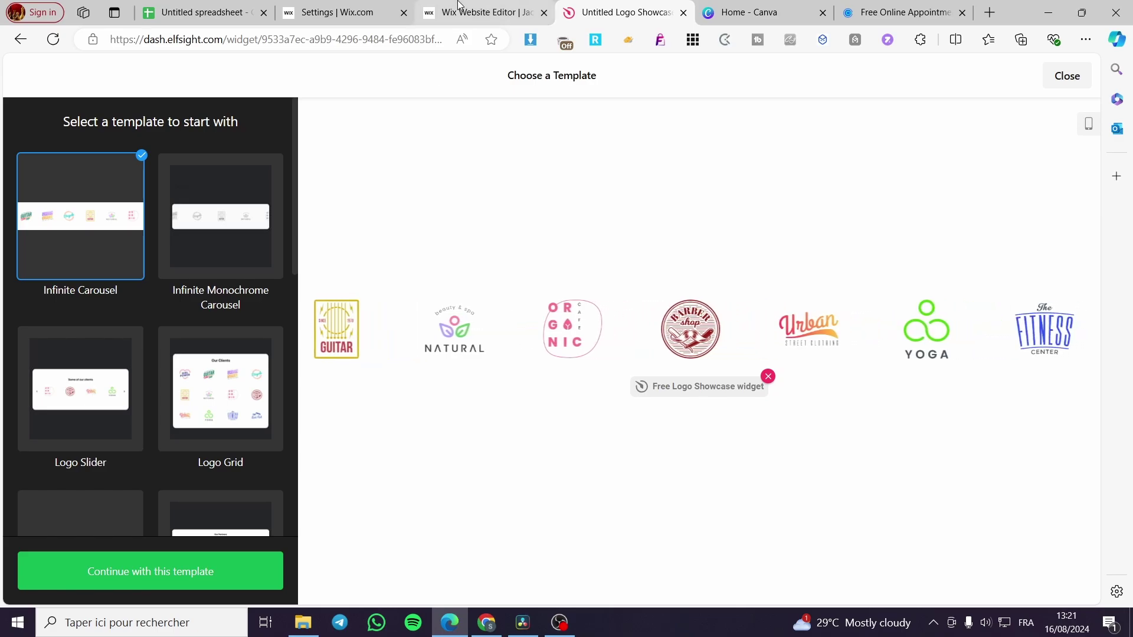
click(480, 12)
click(596, 7)
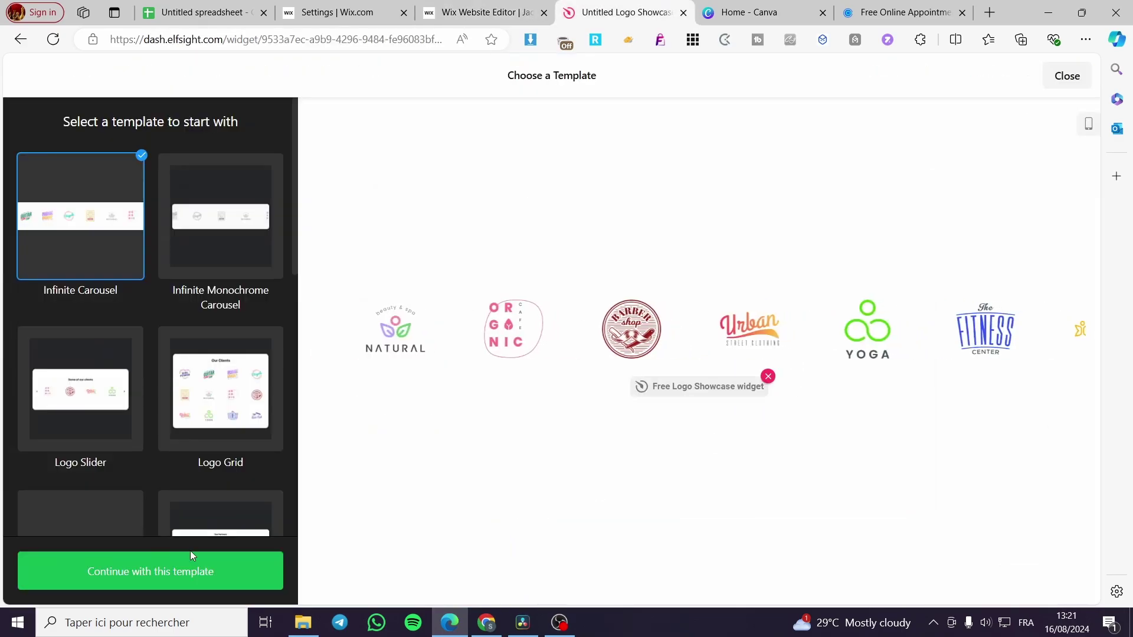
scroll(156, 476, down, 8)
Step: Continue with Infinite Carousel and enter the header title 'Our Partners'
click(164, 575)
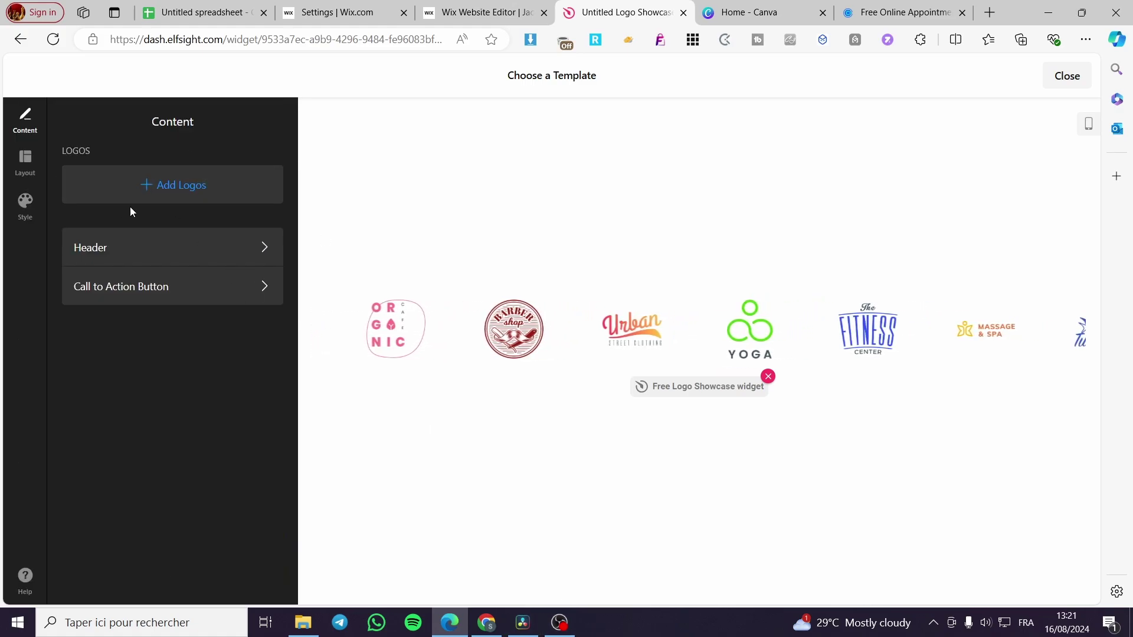
click(169, 194)
click(57, 137)
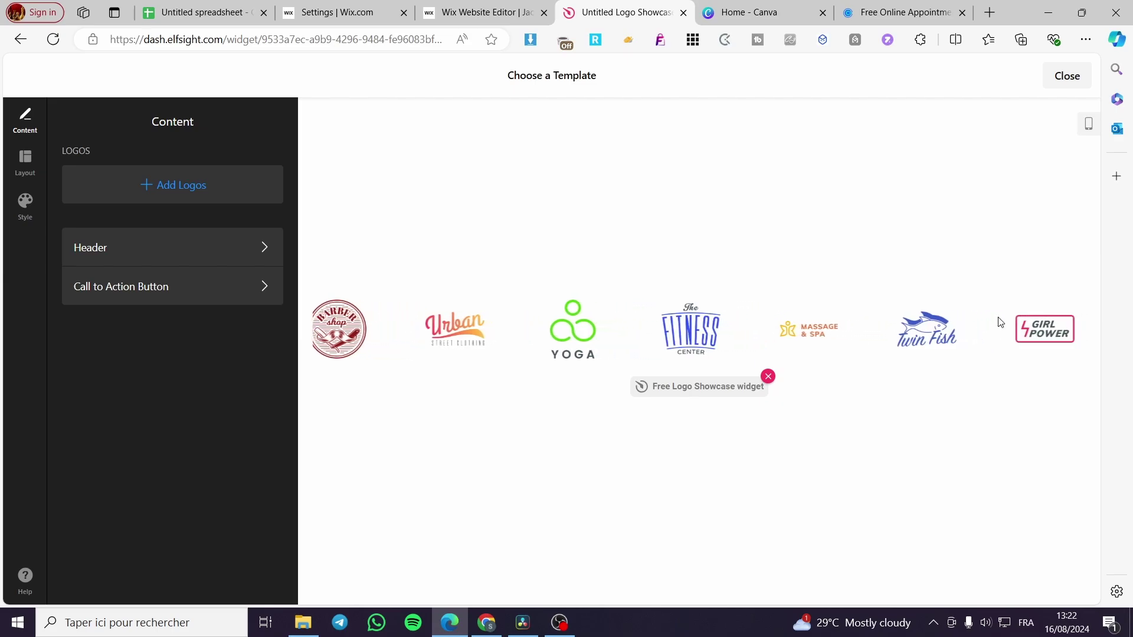
click(175, 266)
click(254, 165)
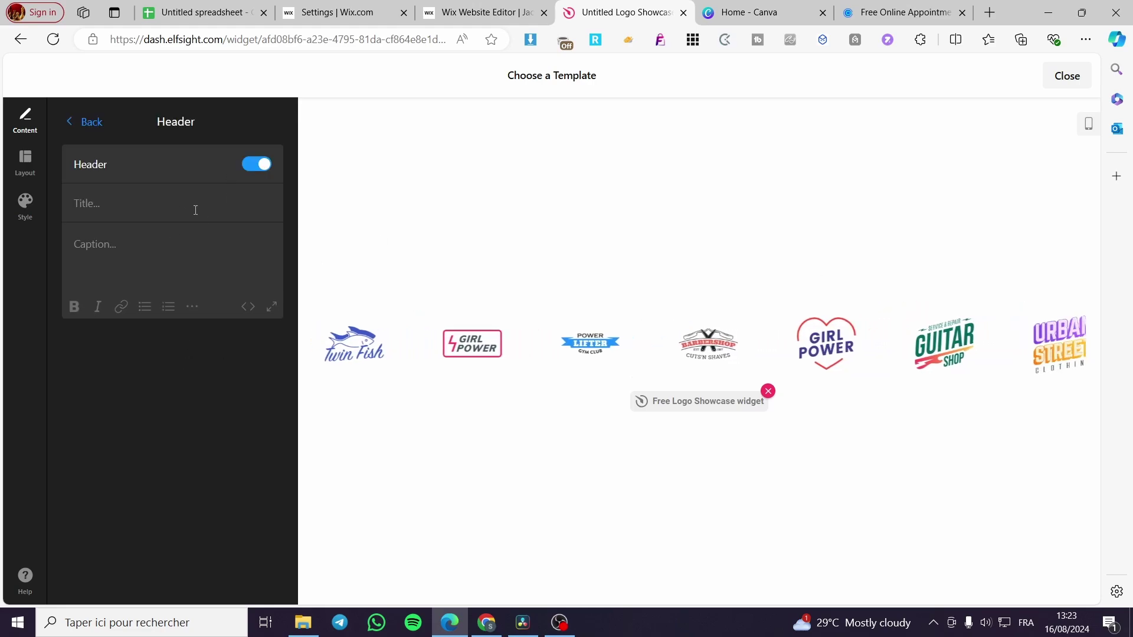
click(183, 201)
text(Our Partners)
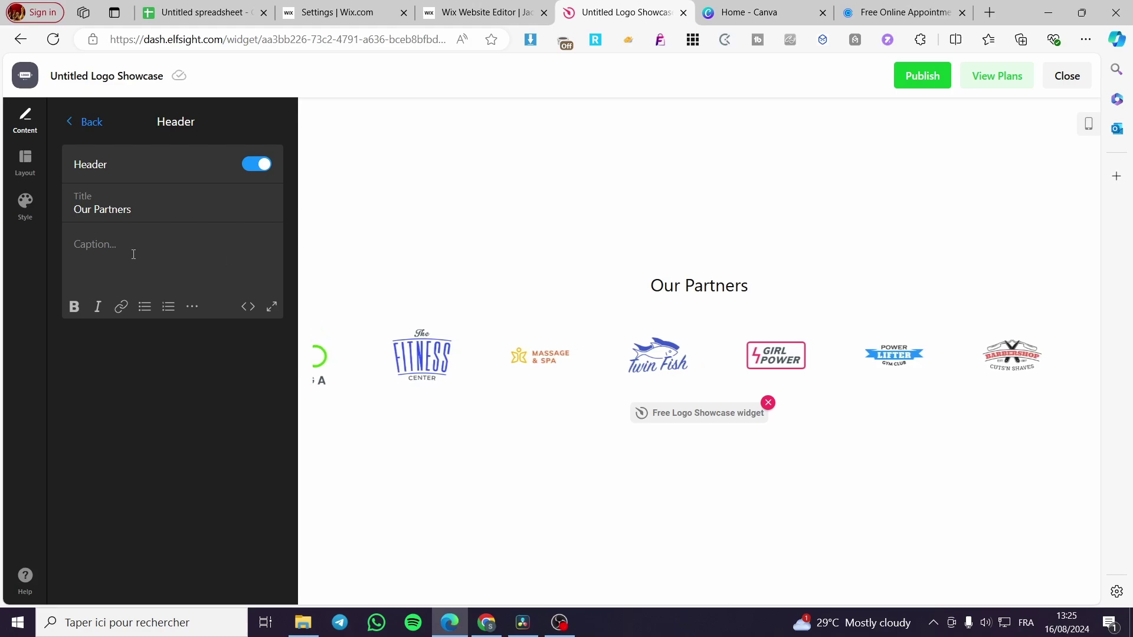
Step: Turn the call-to-action button on, then hide it again
click(91, 121)
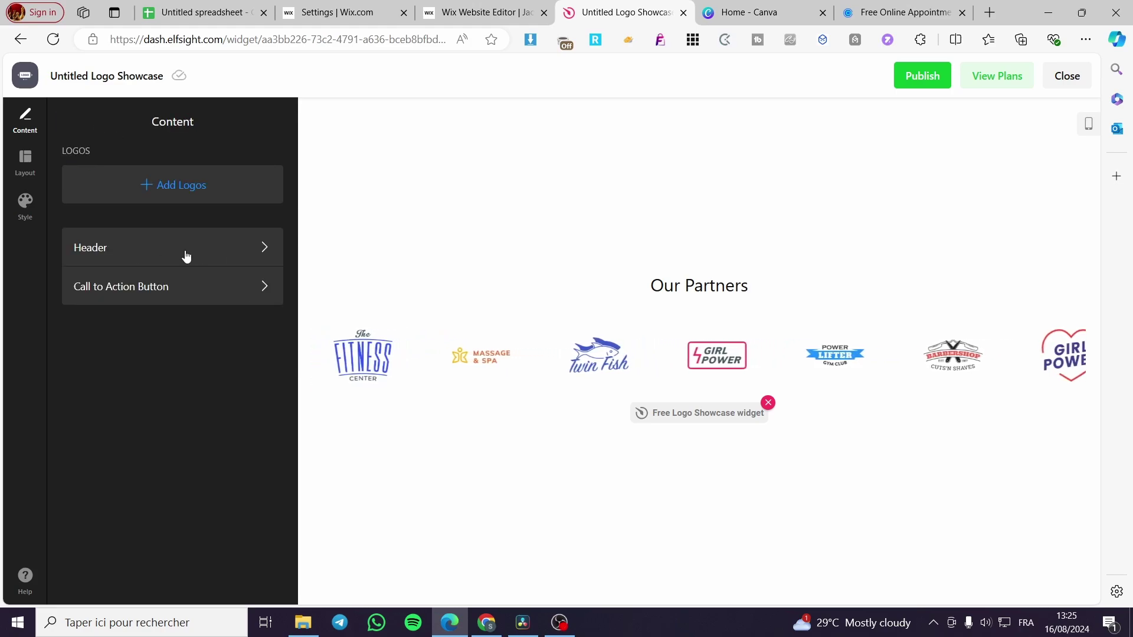
click(114, 298)
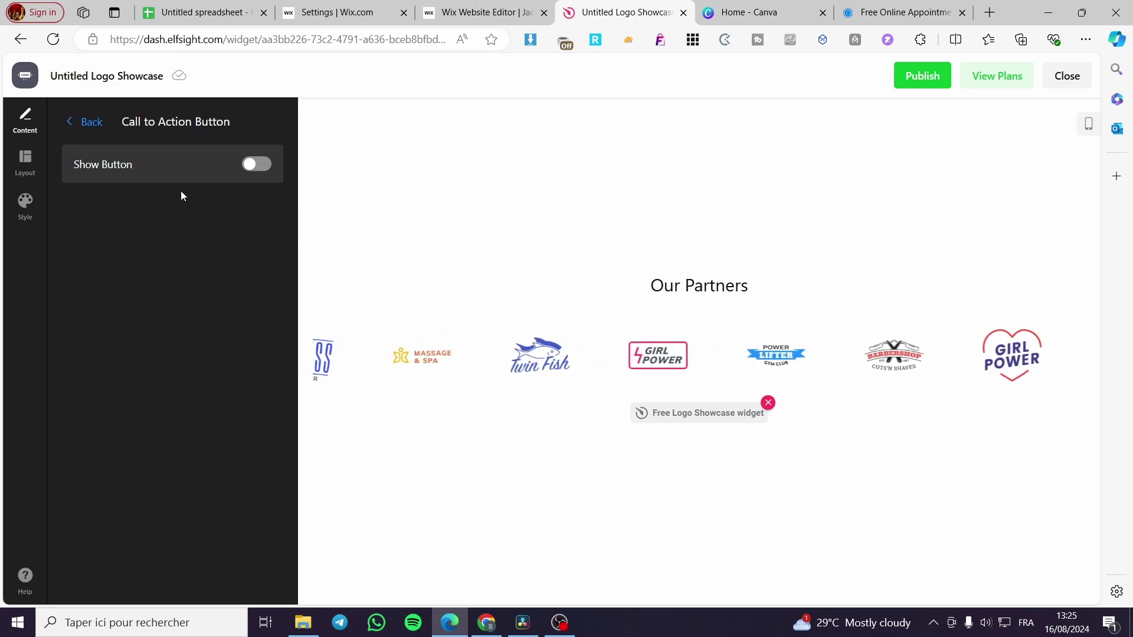
click(243, 167)
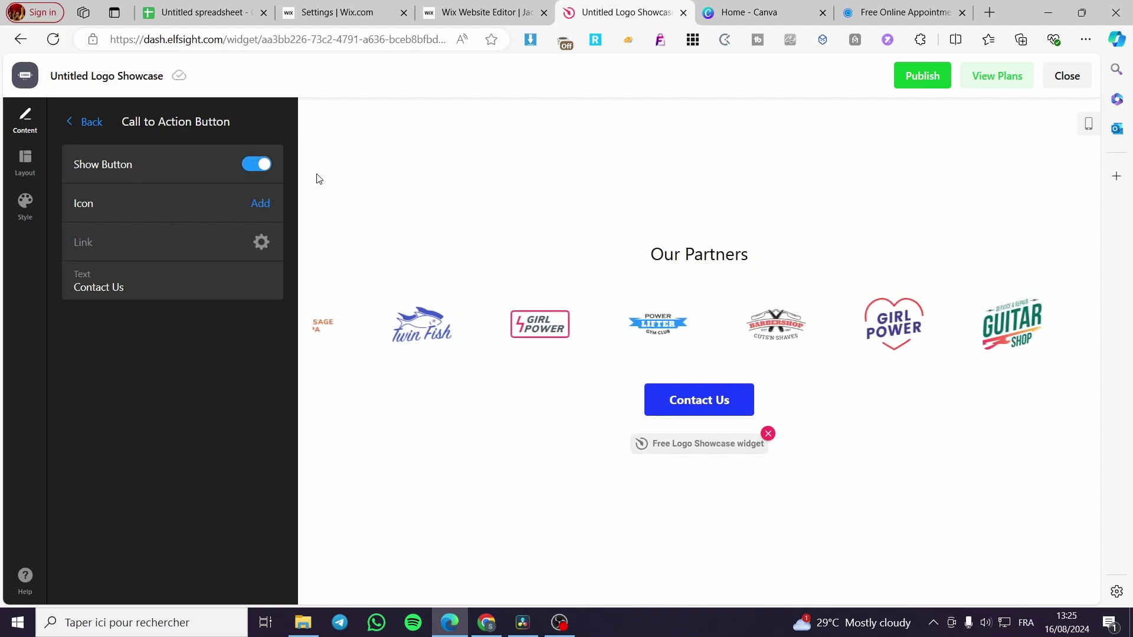
click(254, 168)
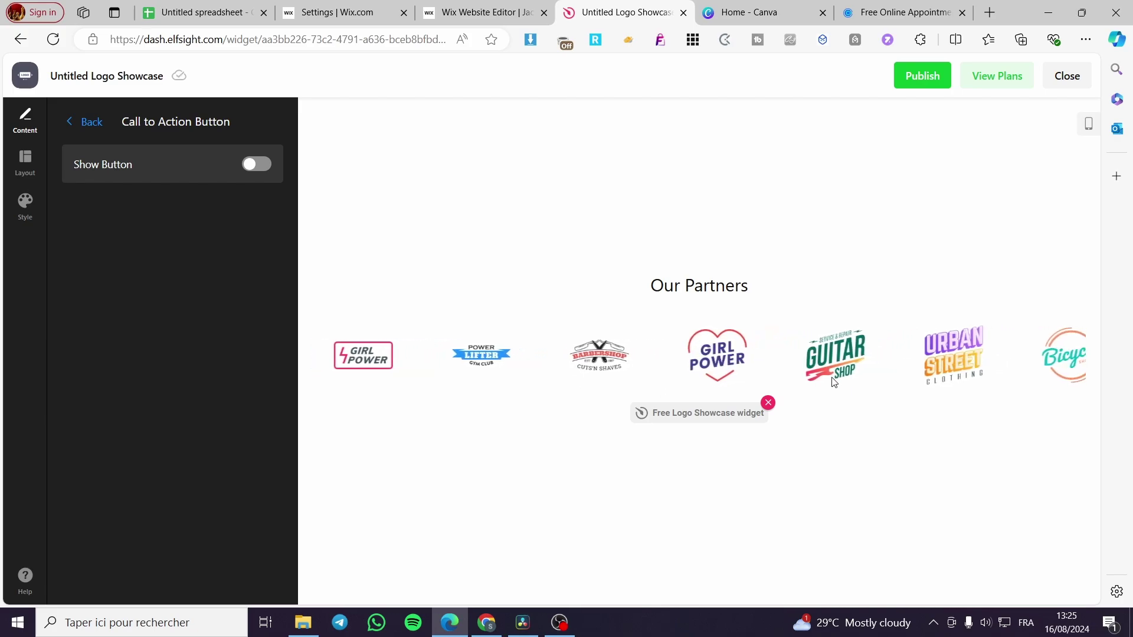
click(81, 123)
Step: Try carousel and grid layouts, keep Ticker, and set logo size 128px with 111px spacing
click(23, 159)
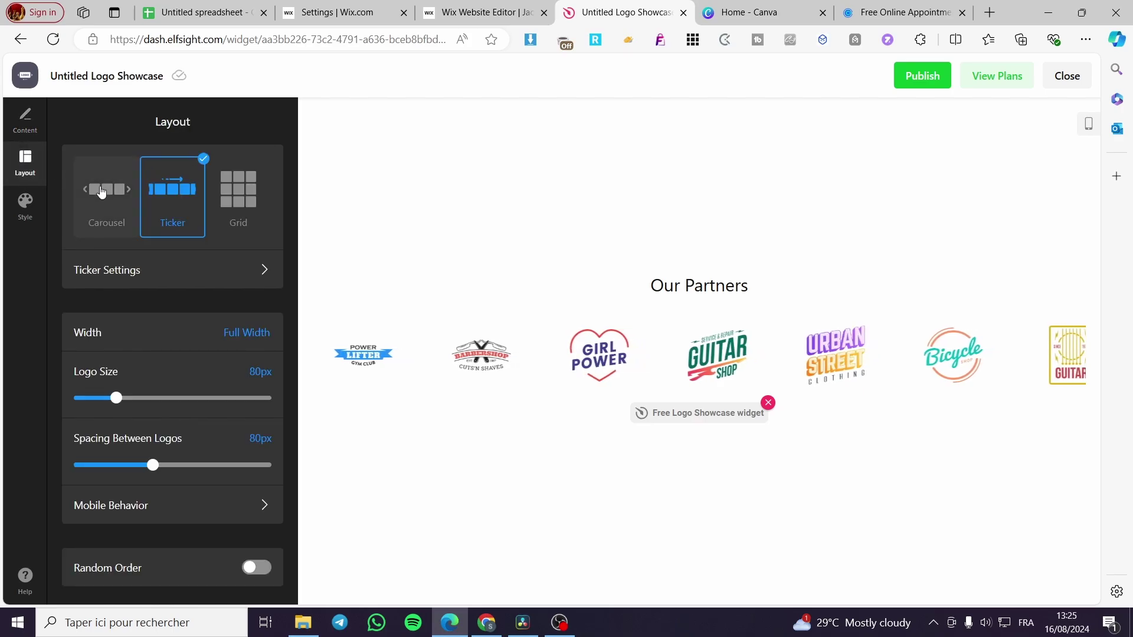
click(112, 193)
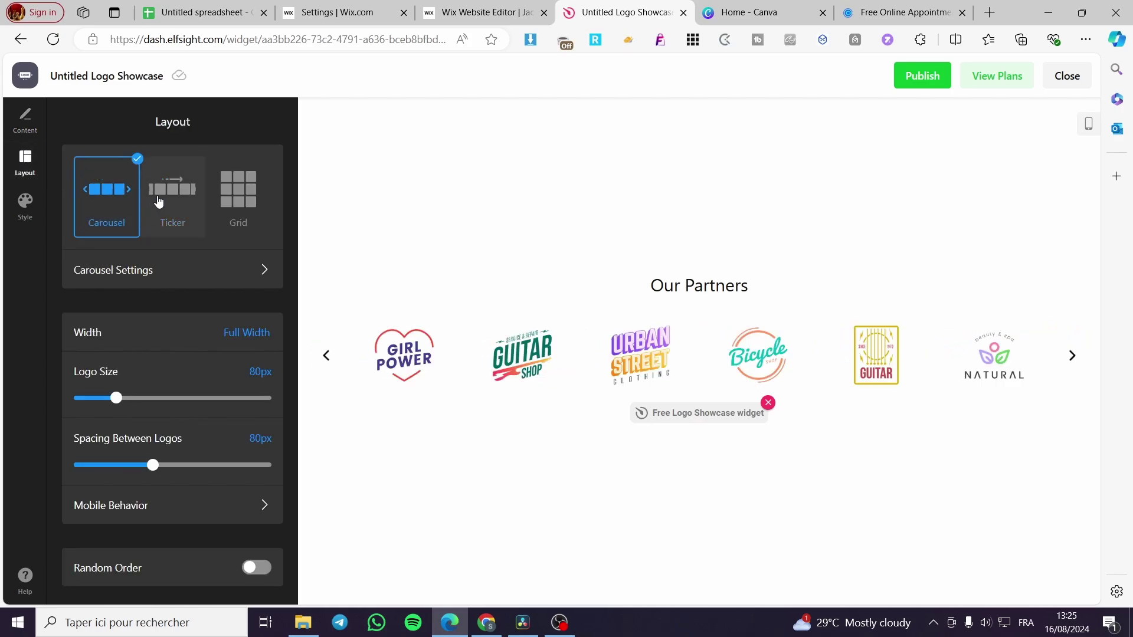
click(195, 201)
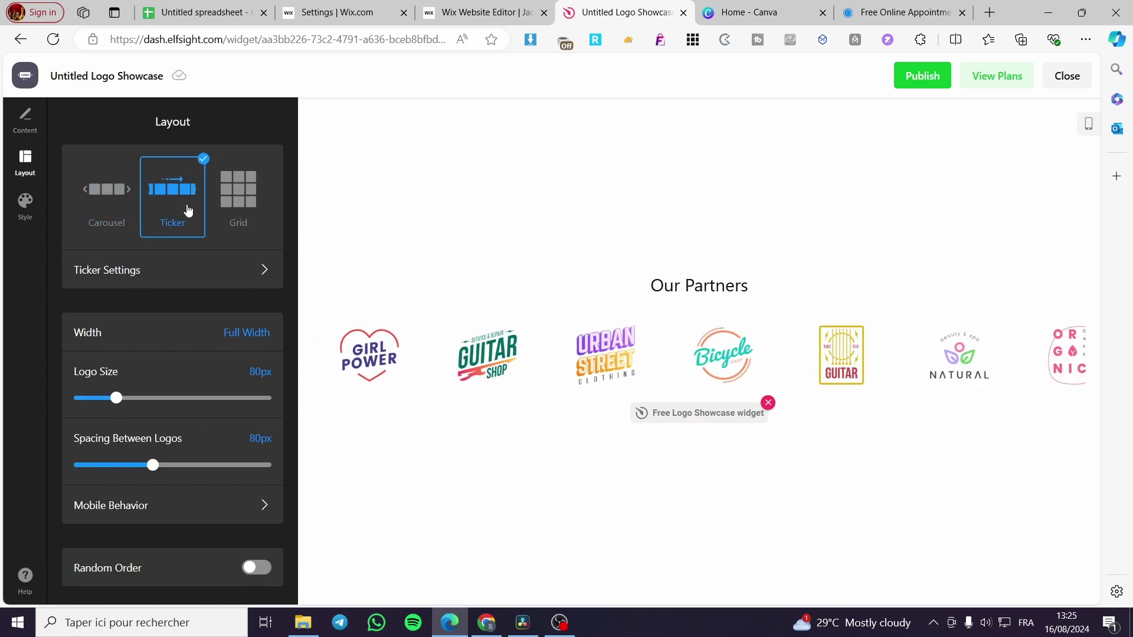
click(242, 198)
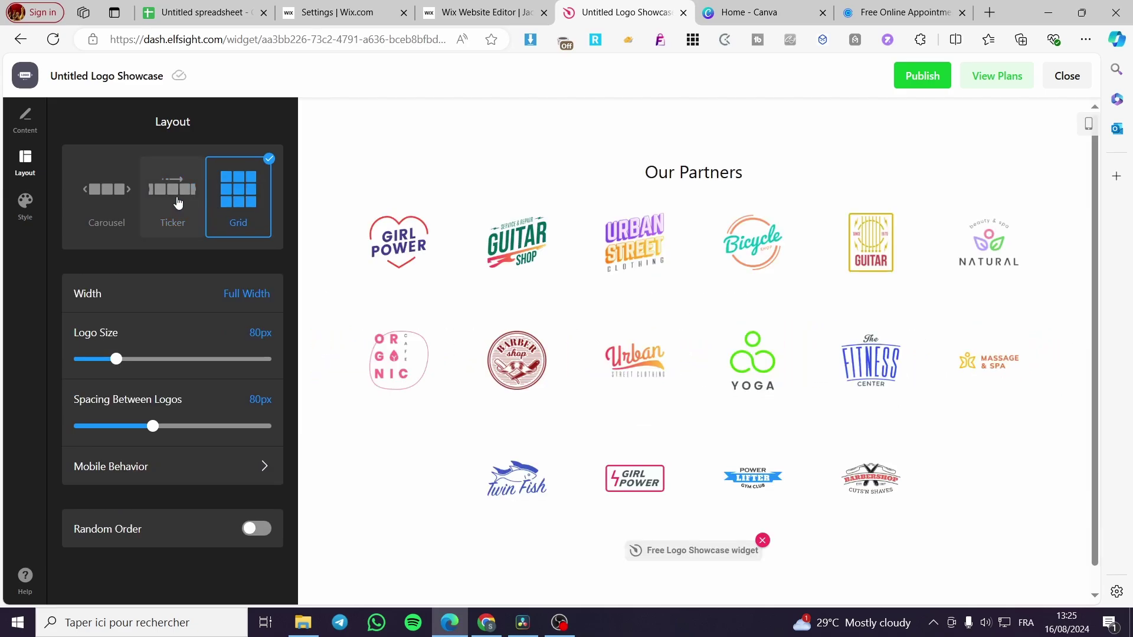
click(178, 203)
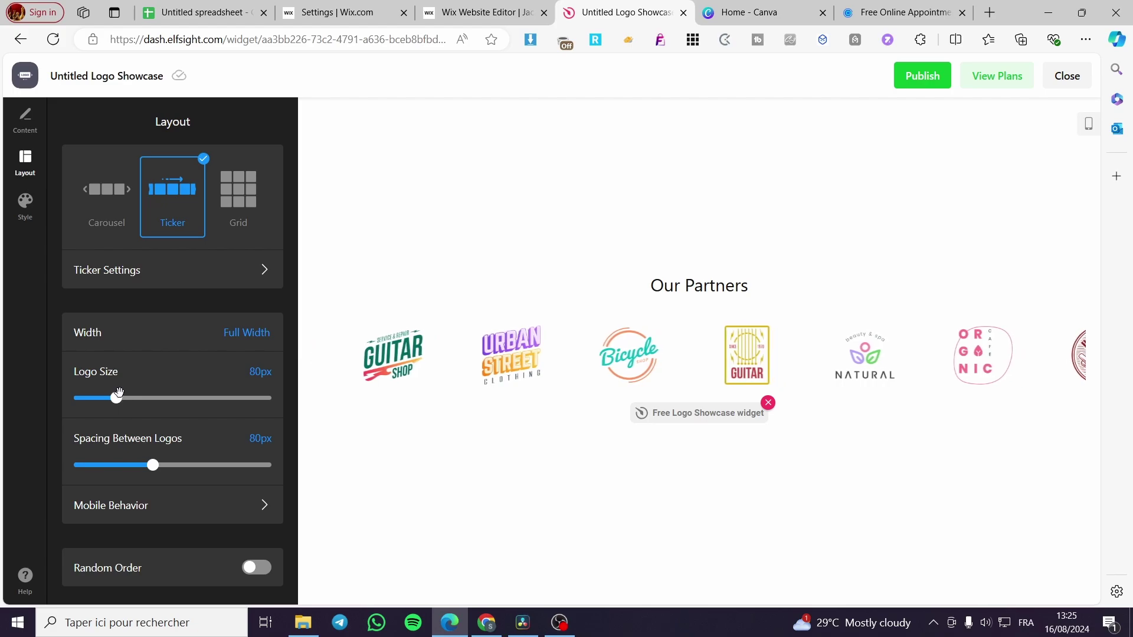
drag(119, 392, 150, 397)
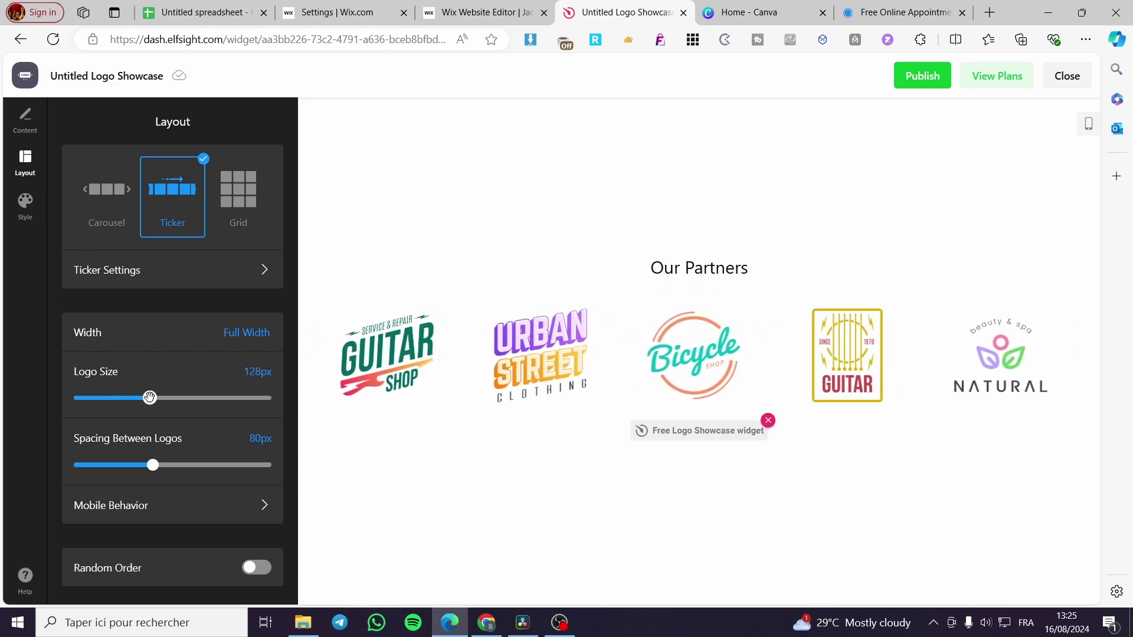
drag(153, 465, 183, 465)
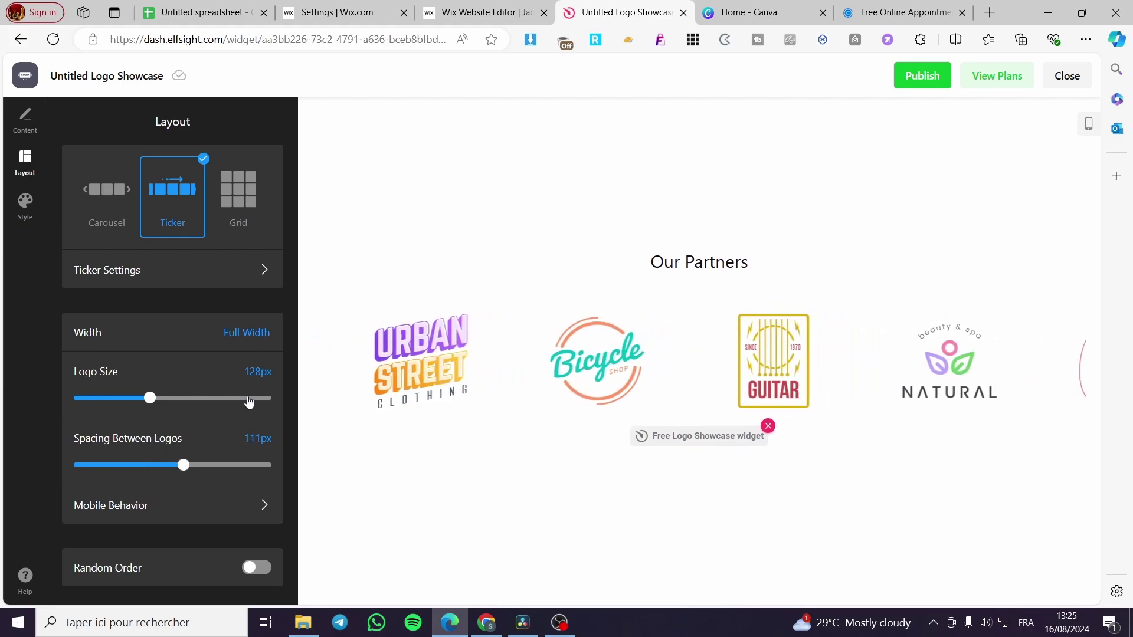
click(145, 511)
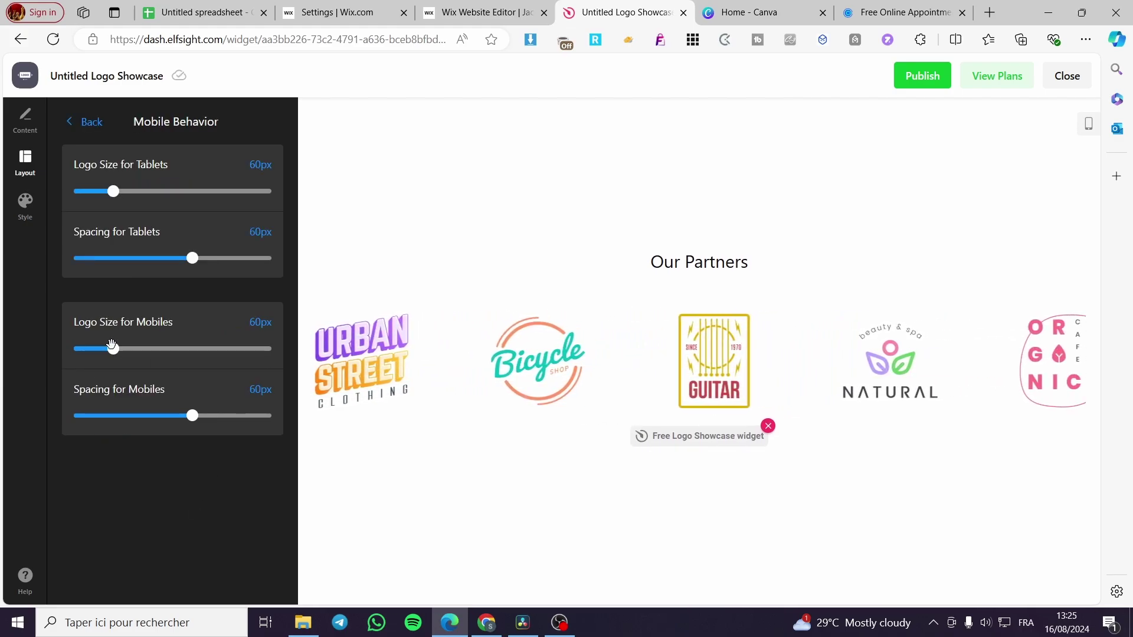
click(85, 120)
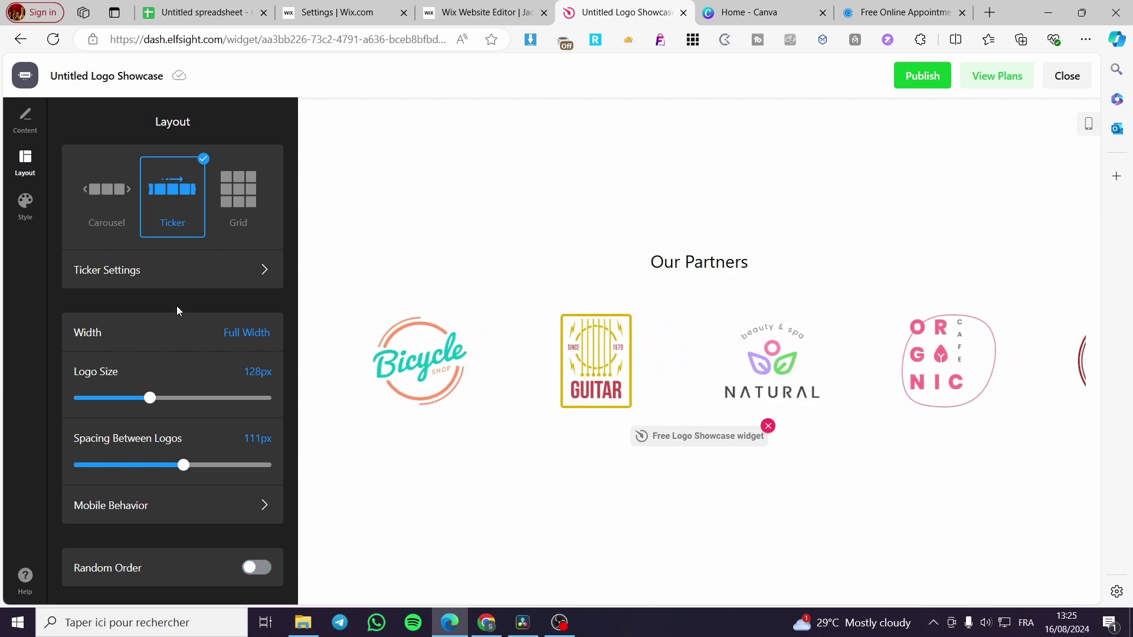
Step: Lower the ticker's transition speed, with pause on hover enabled
click(228, 283)
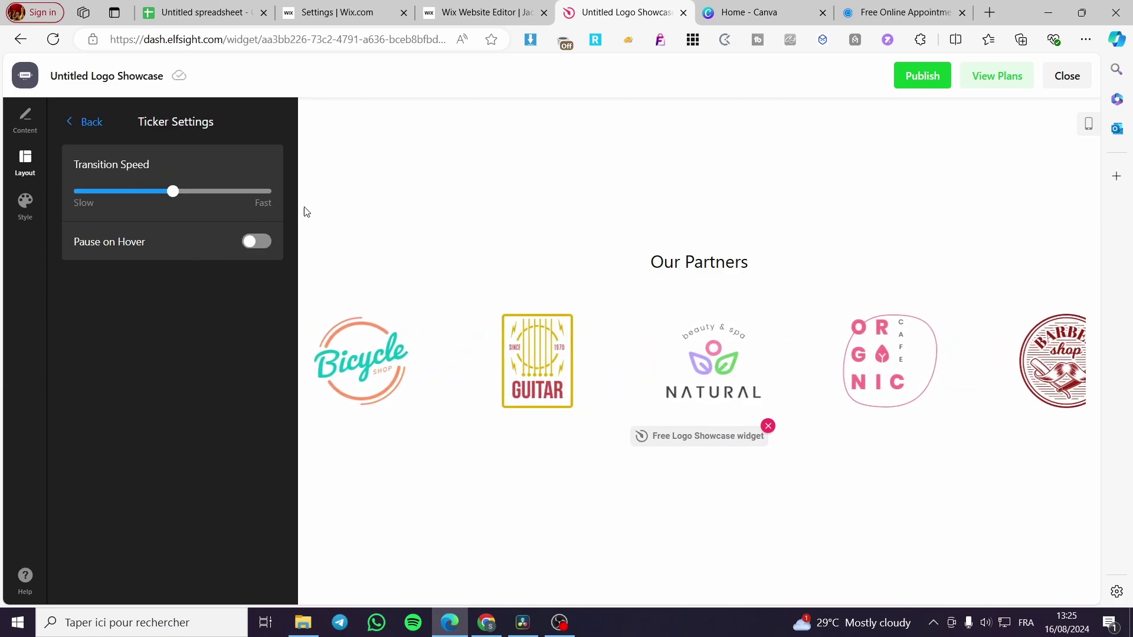
mouse_move(170, 187)
mouse_down()
mouse_move(215, 190)
mouse_move(84, 190)
mouse_move(148, 189)
mouse_up()
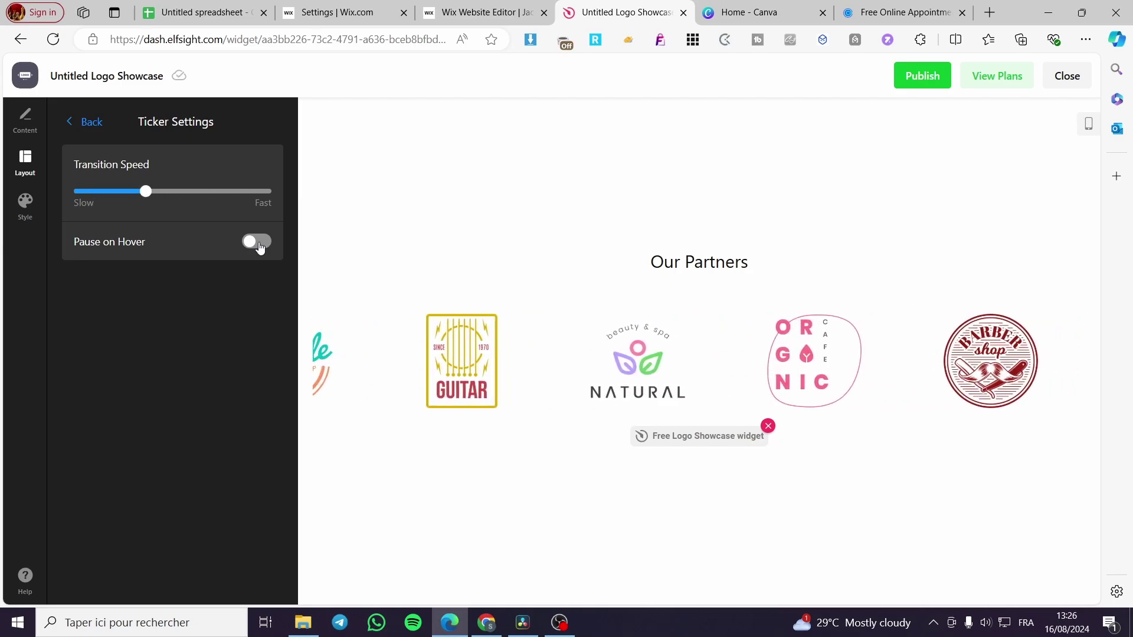
click(260, 246)
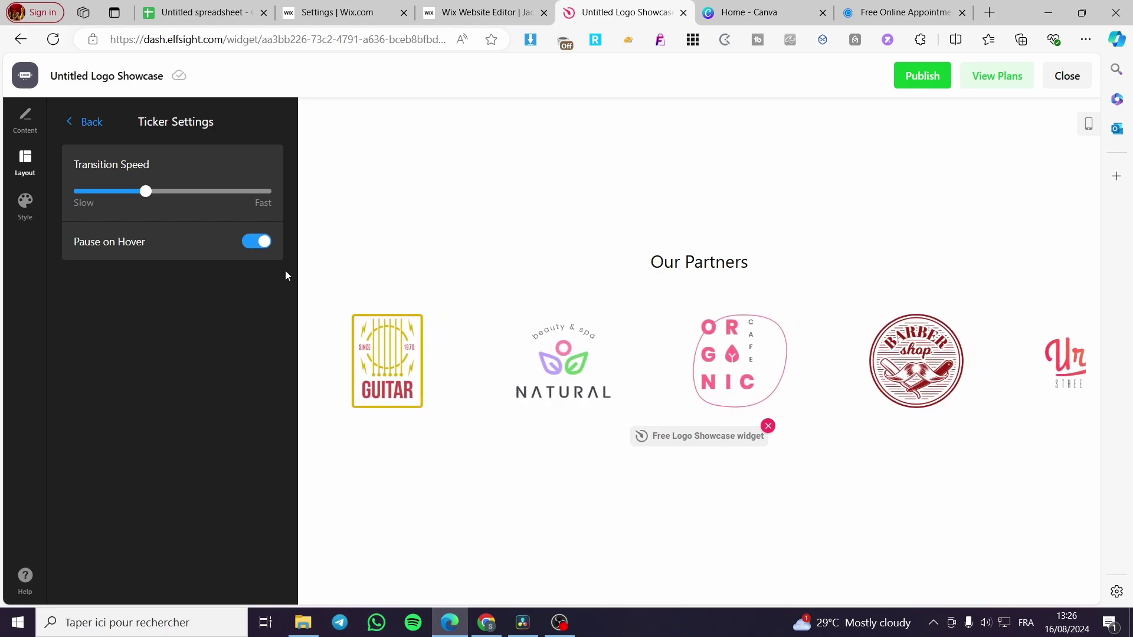
click(261, 247)
click(82, 120)
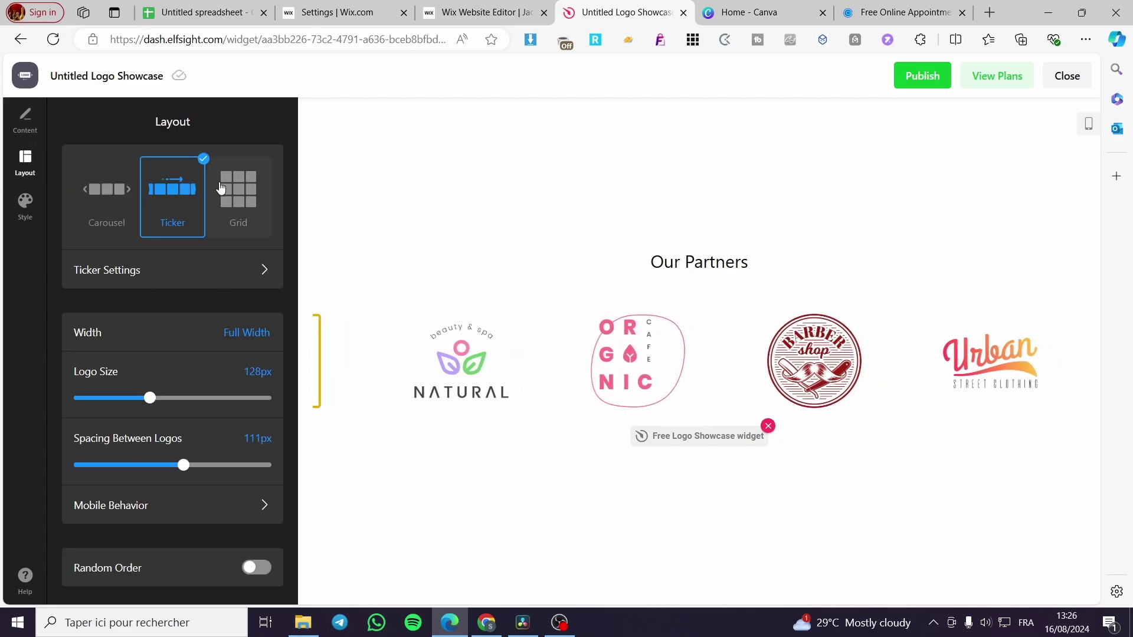
click(22, 205)
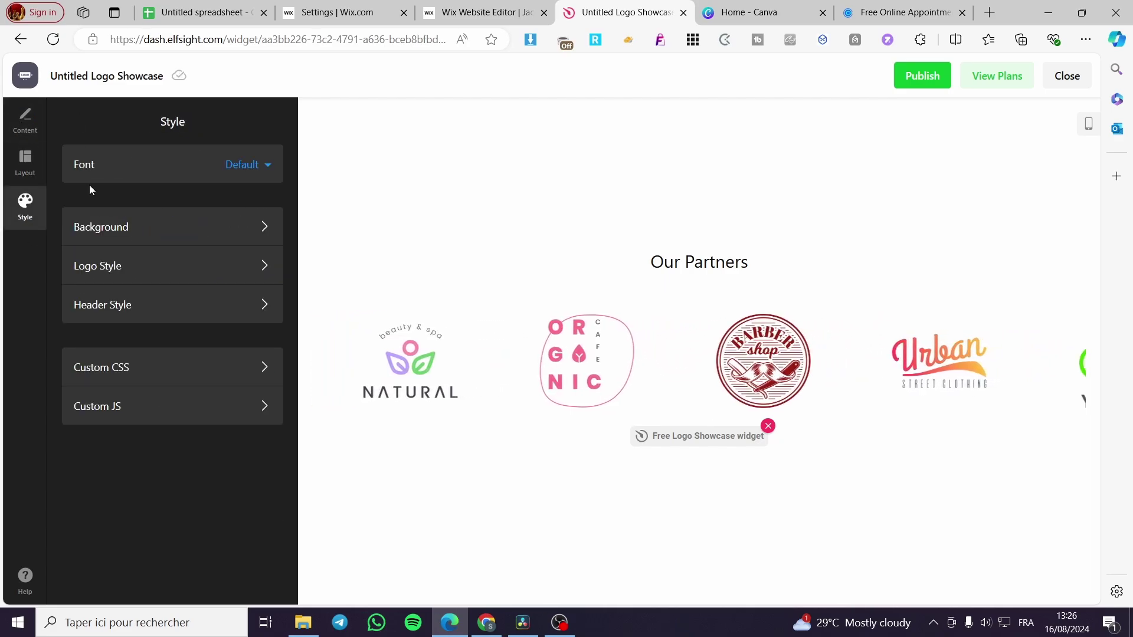
Step: Set the Our Partners heading font to Aguafina Script, after briefly trying ABeeZee
click(258, 164)
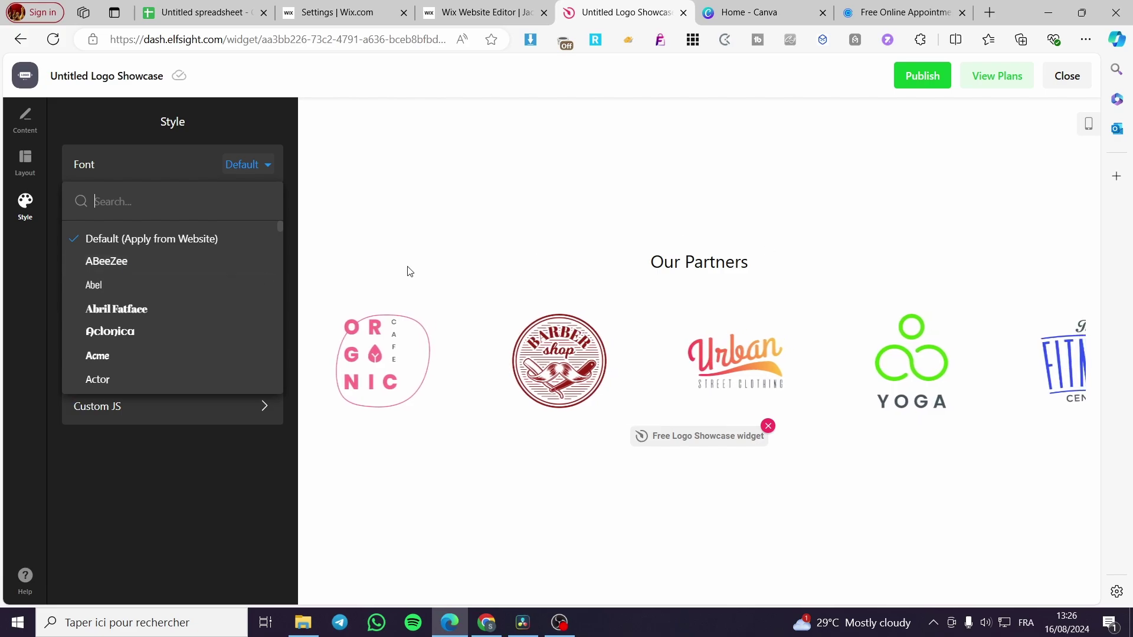
click(143, 265)
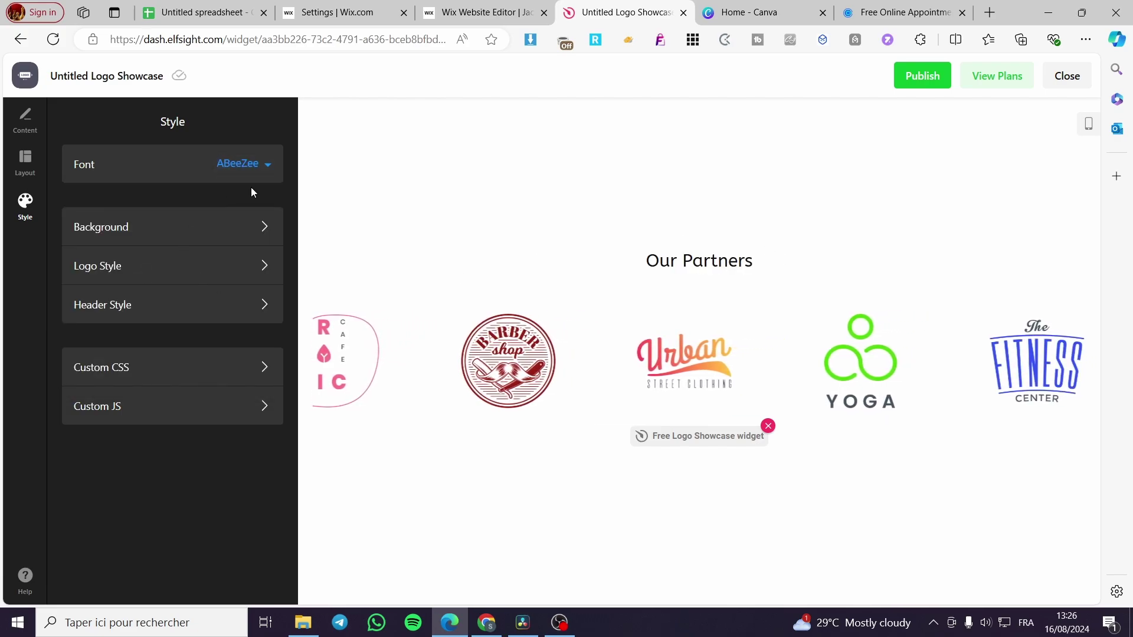
click(242, 166)
click(134, 353)
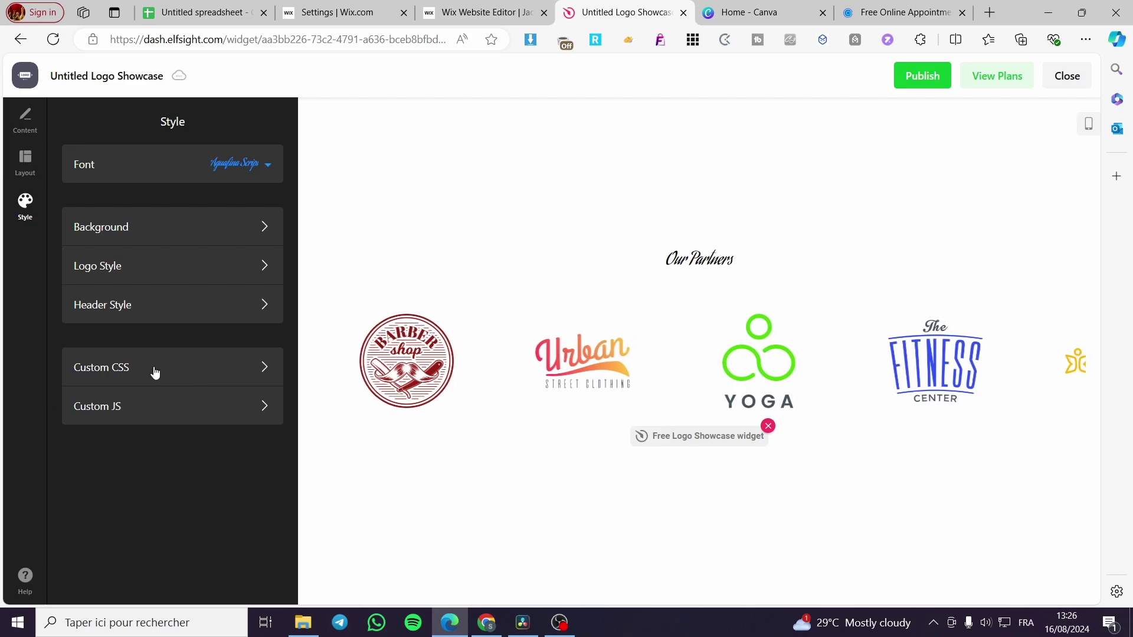
Step: Try a green background, then set the widget background back to white
click(140, 228)
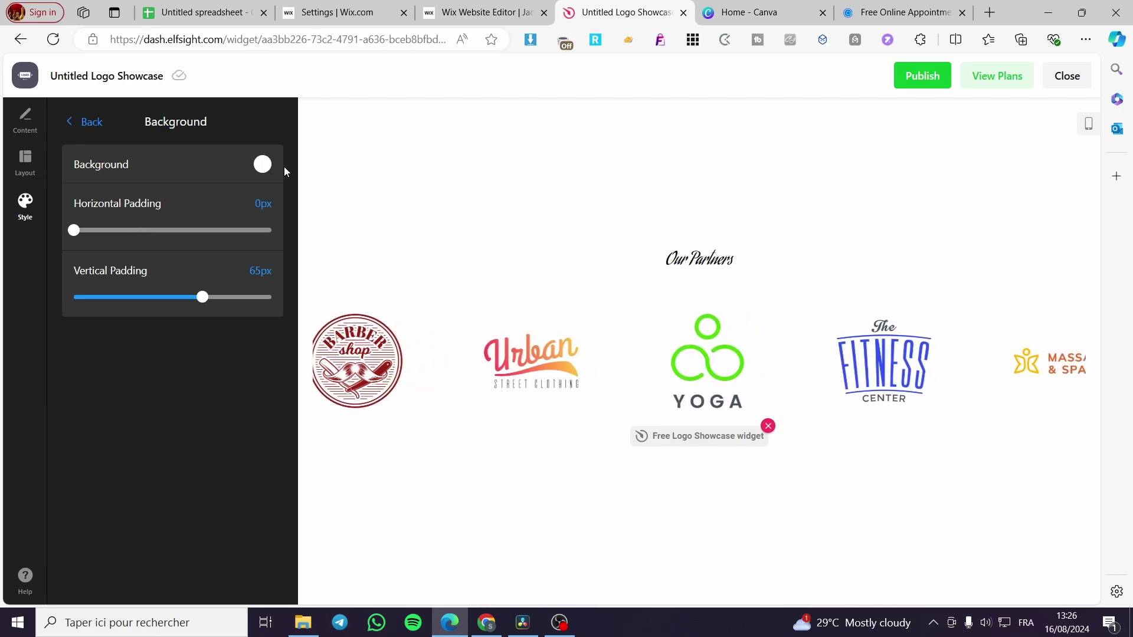
click(261, 164)
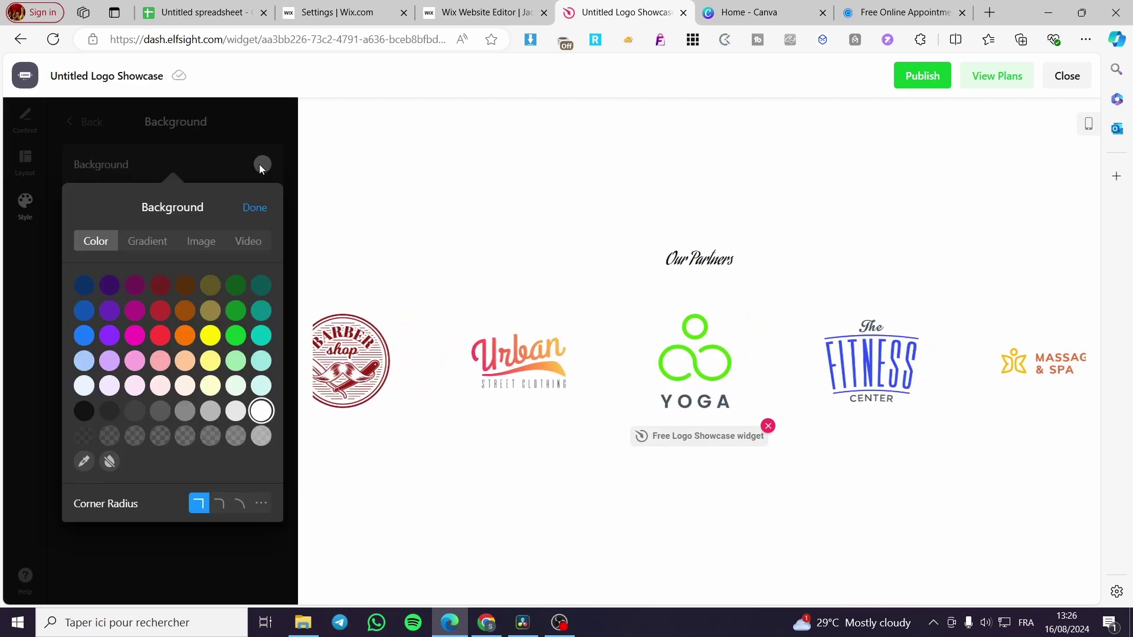
click(240, 312)
click(262, 413)
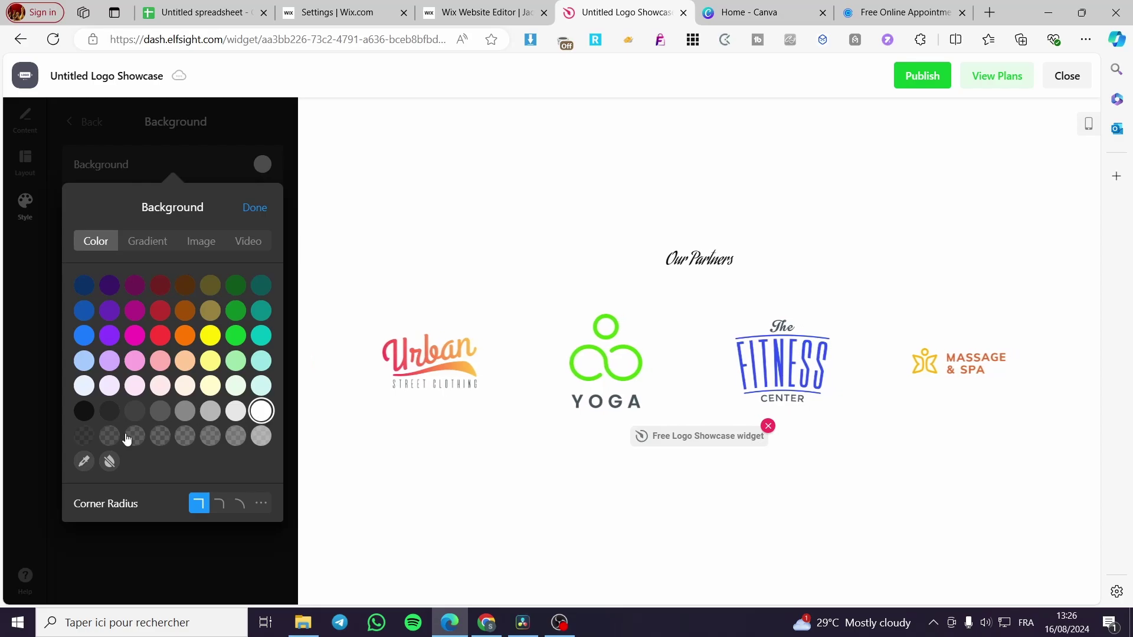
click(259, 207)
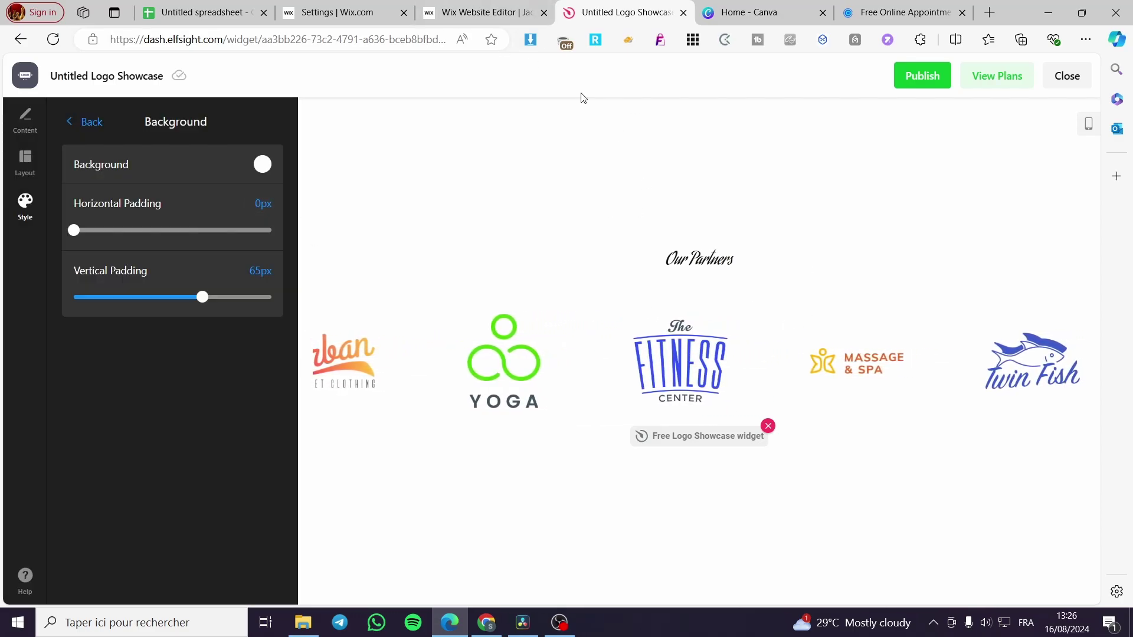
click(74, 133)
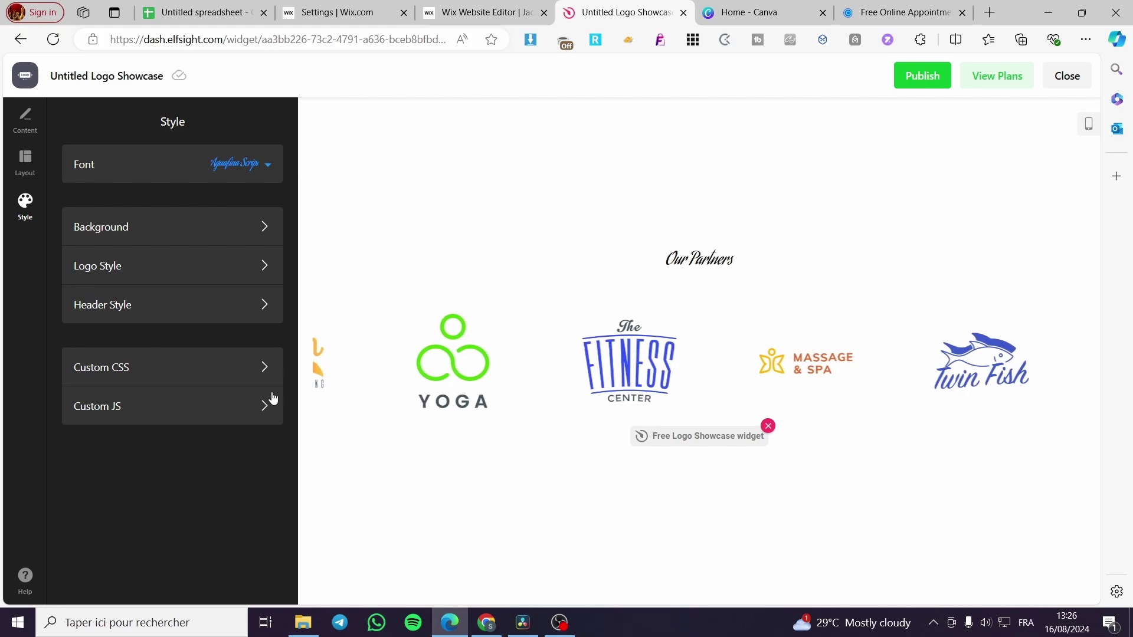
Step: Look over the custom CSS settings, then publish the Logo Showcase changes
click(252, 376)
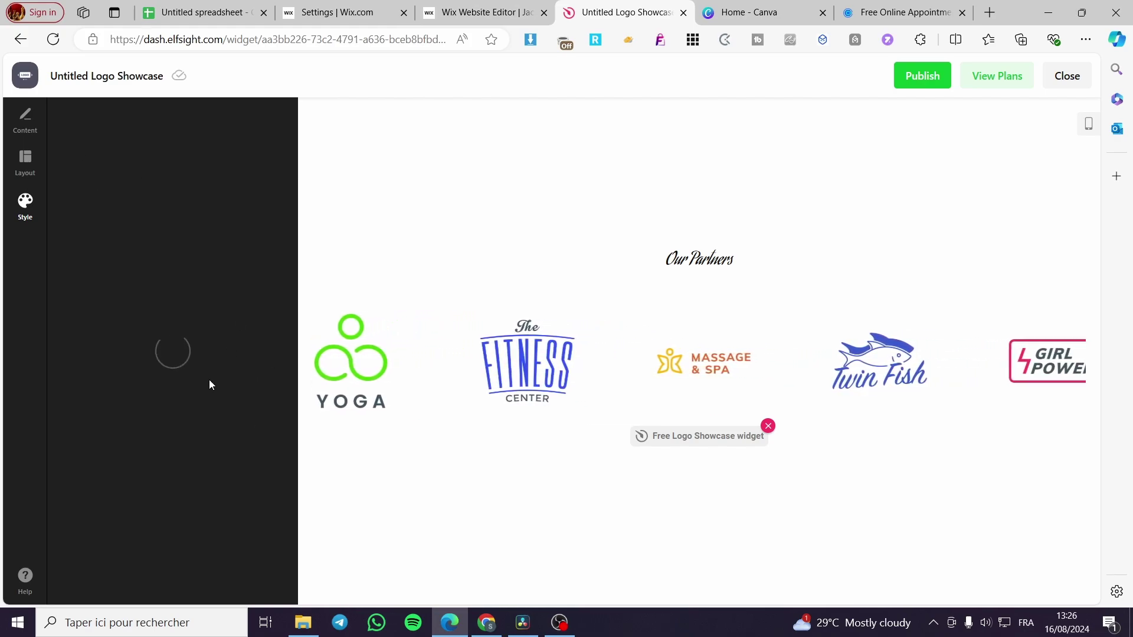
click(95, 118)
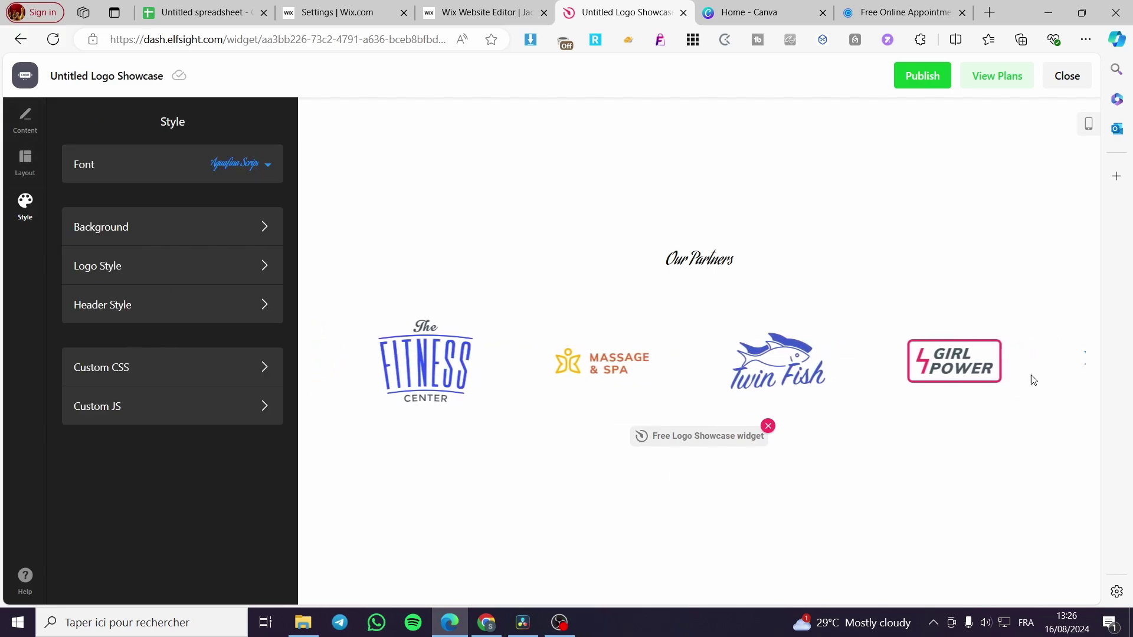
right_click(897, 75)
click(912, 75)
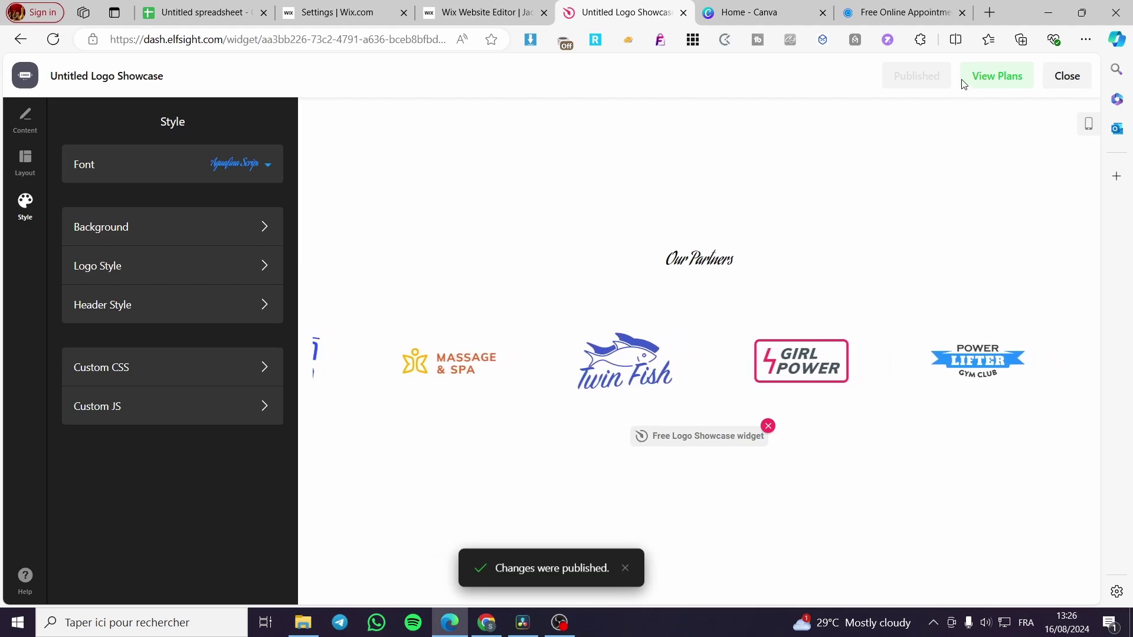
Step: Copy the Logo Showcase embed code from its Install panel and return to the Wix editor
click(1067, 76)
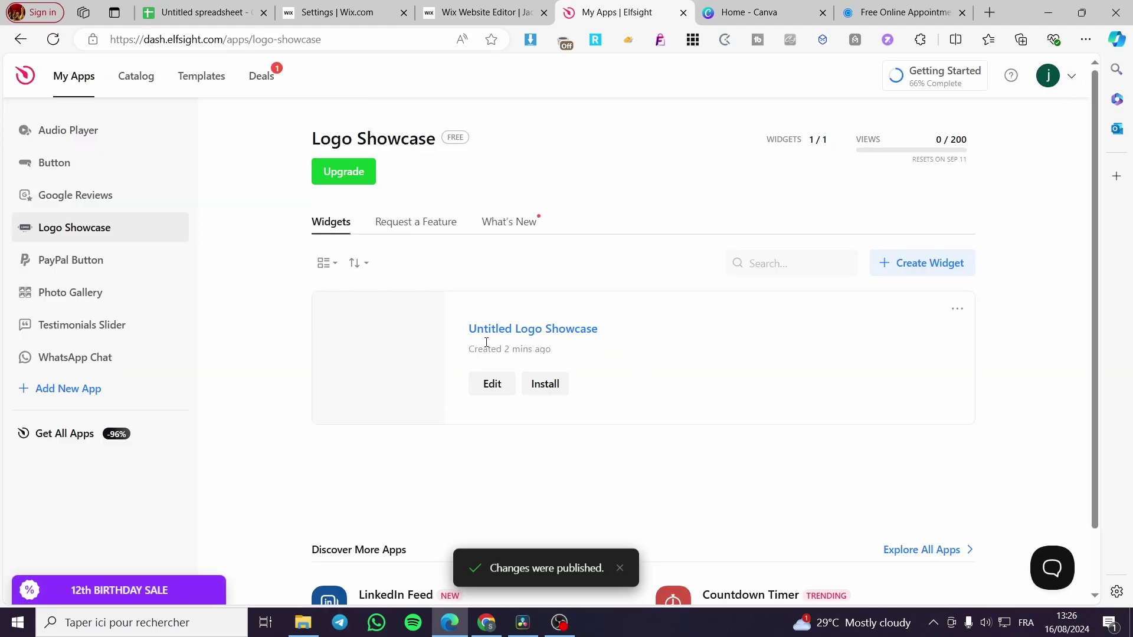
click(546, 389)
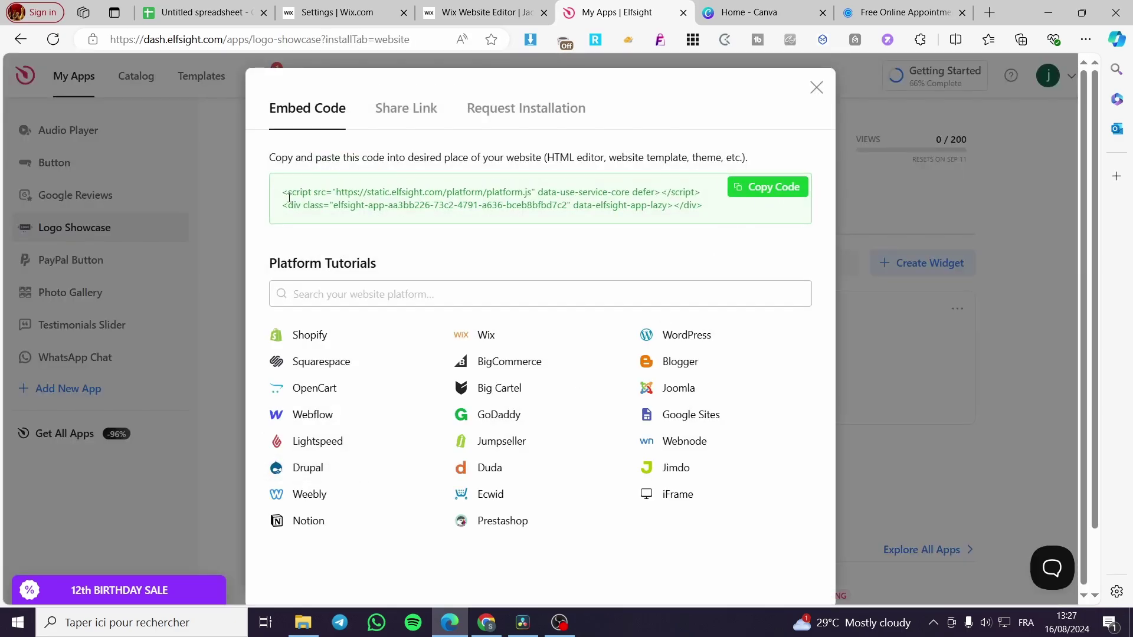
click(767, 188)
click(427, 18)
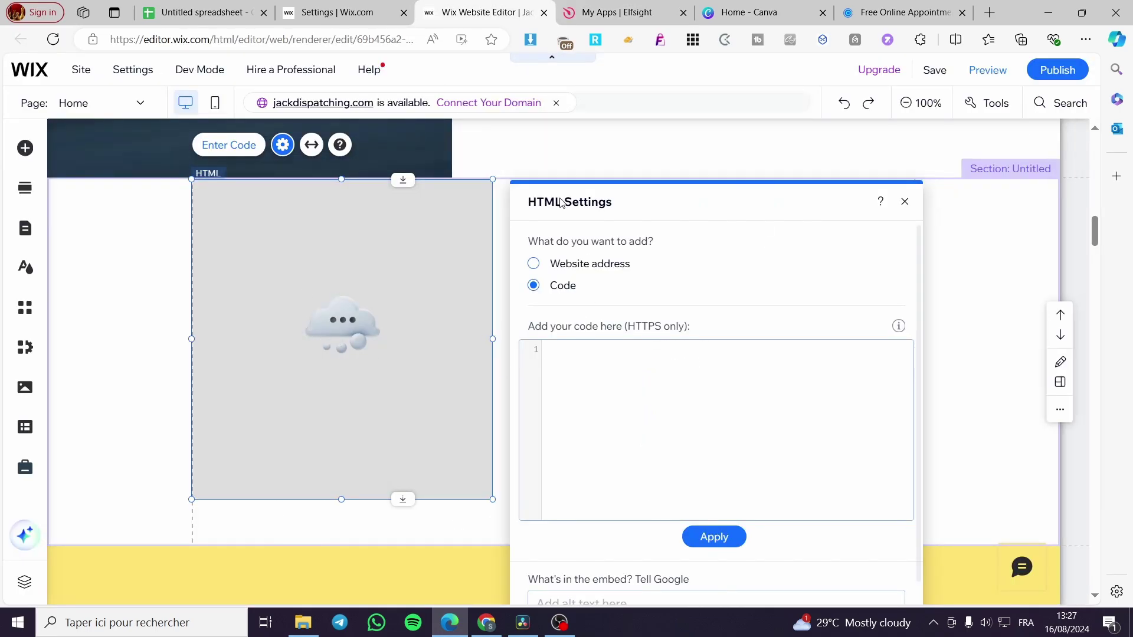
Step: Paste the Elfsight code into the HTML element and update it to show Our Partners
key(ctrl+v)
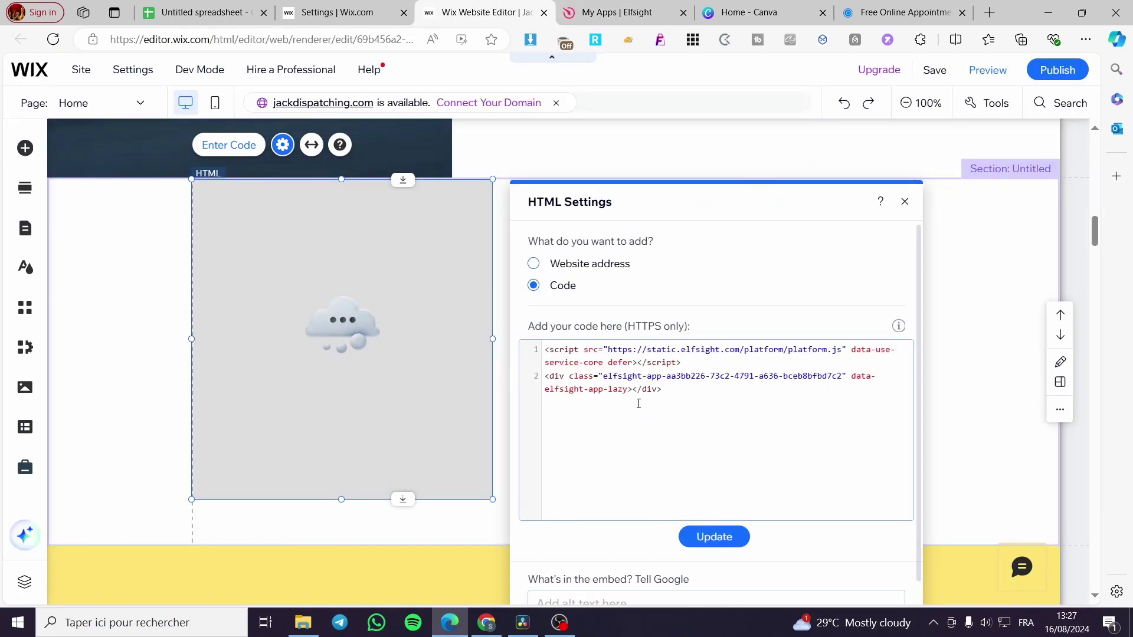
click(734, 542)
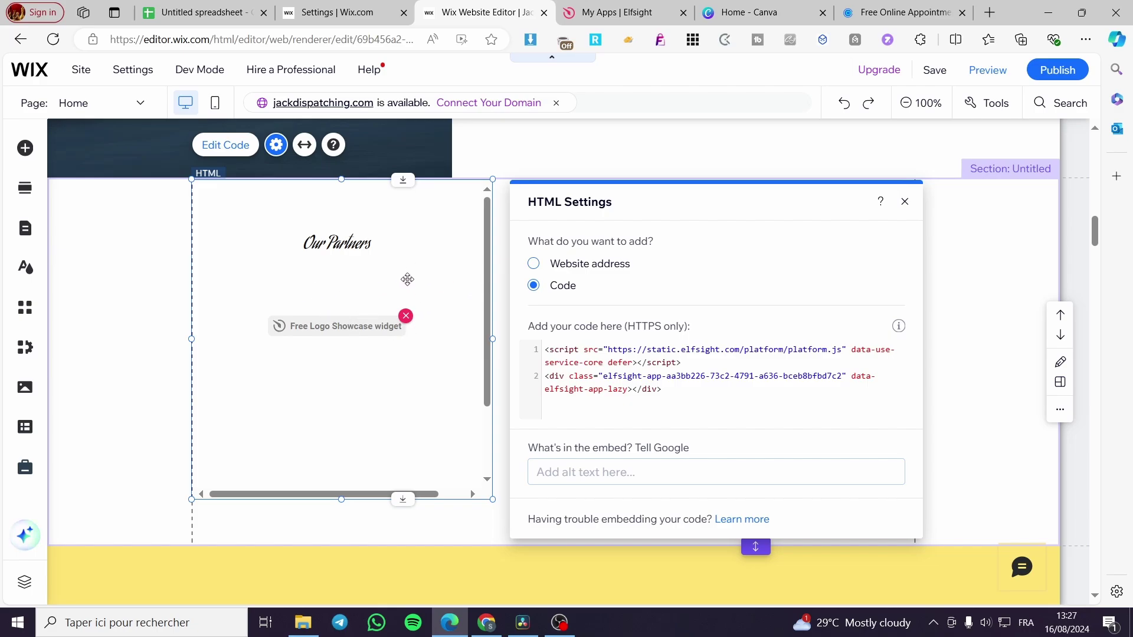
click(614, 7)
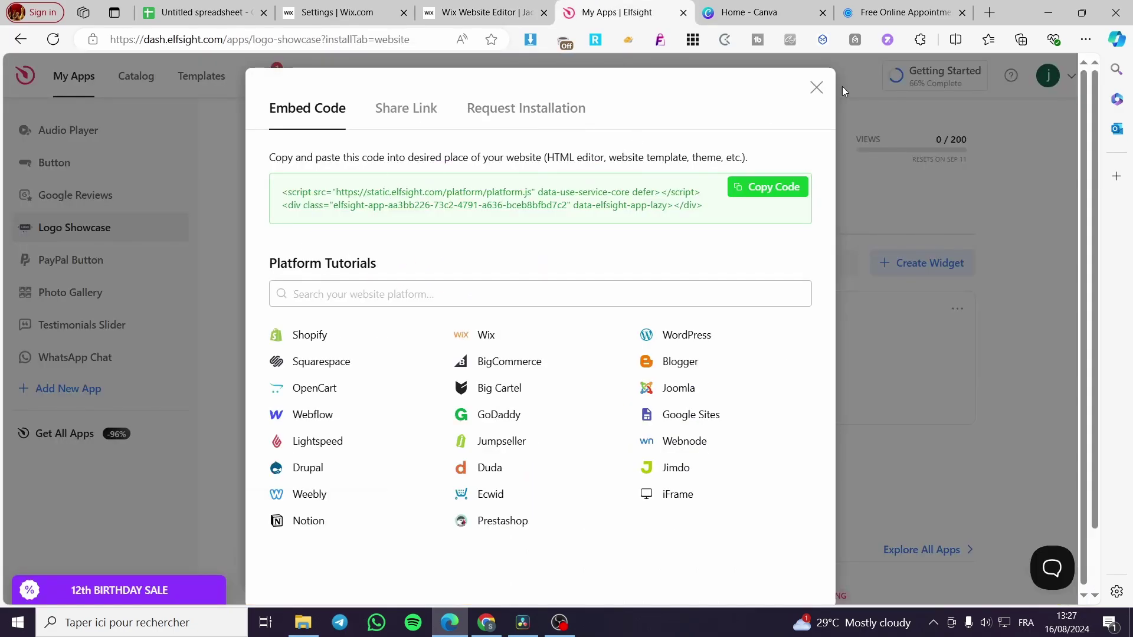
Step: Reopen the Logo Showcase, cancel adding more logos, and go back to the Wix editor
click(815, 87)
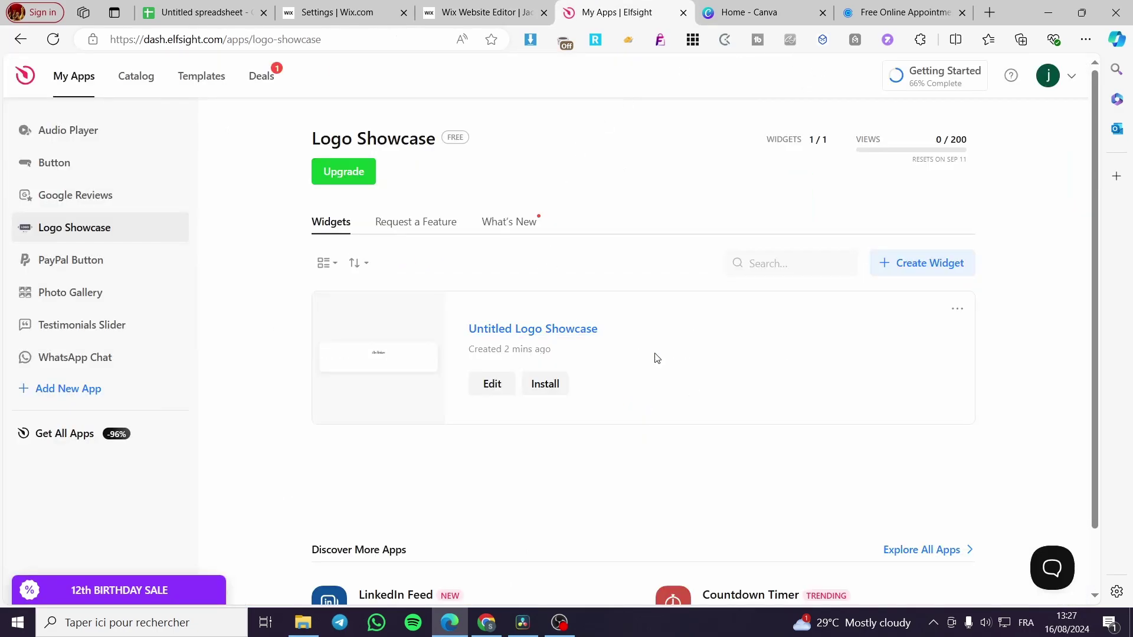
click(376, 363)
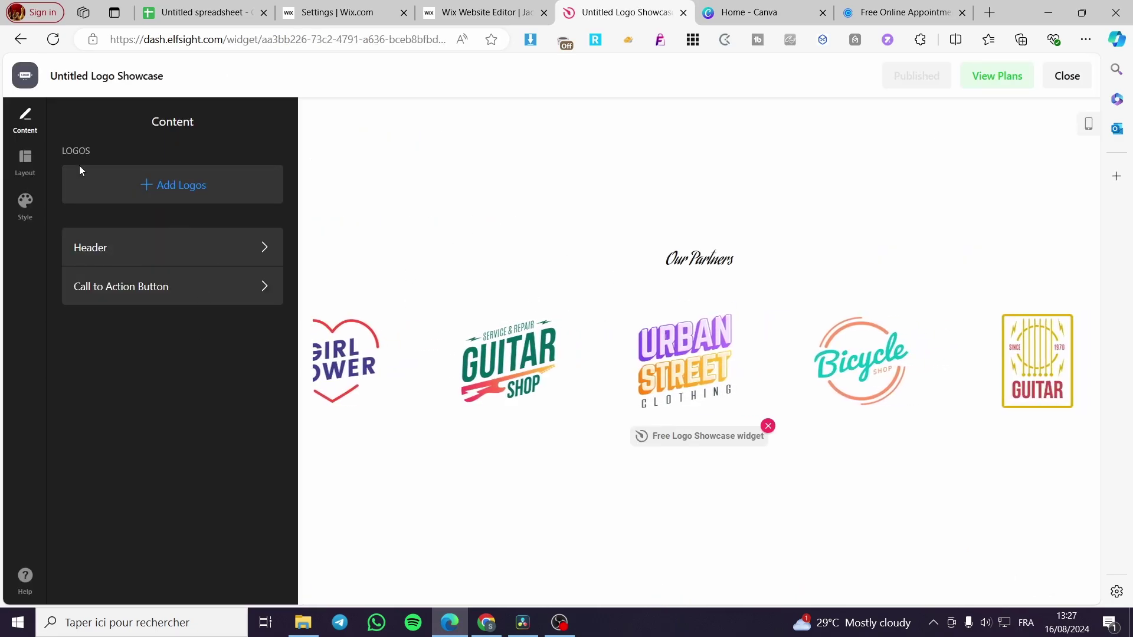
click(193, 187)
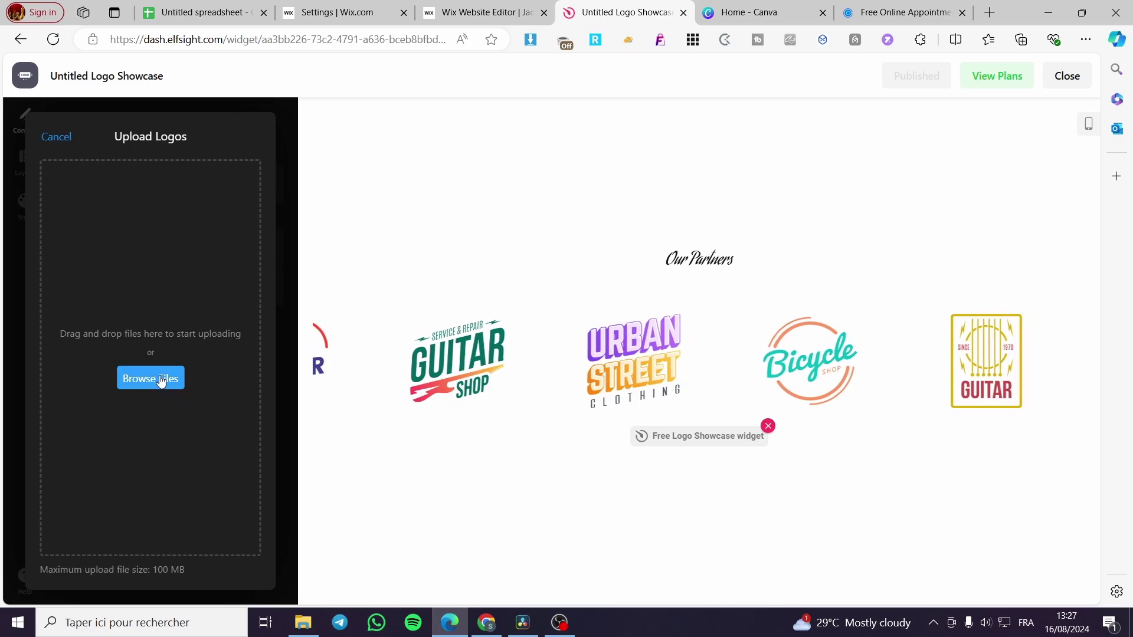
click(72, 134)
click(452, 5)
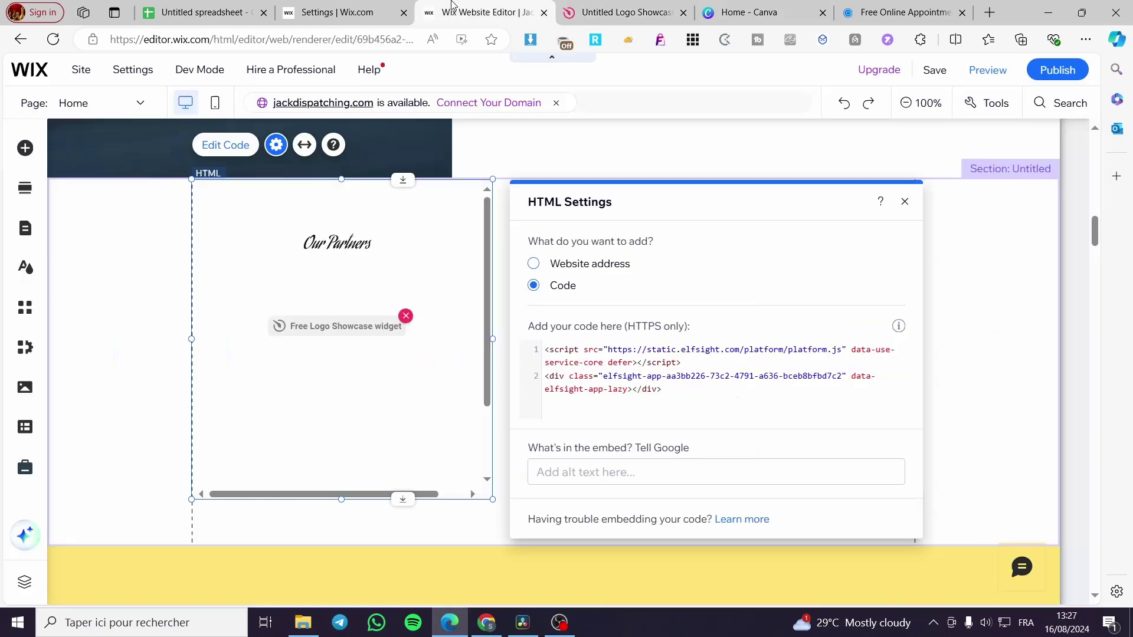
Step: Move and resize the Our Partners HTML element to about 740×517
click(905, 204)
drag(399, 321, 577, 314)
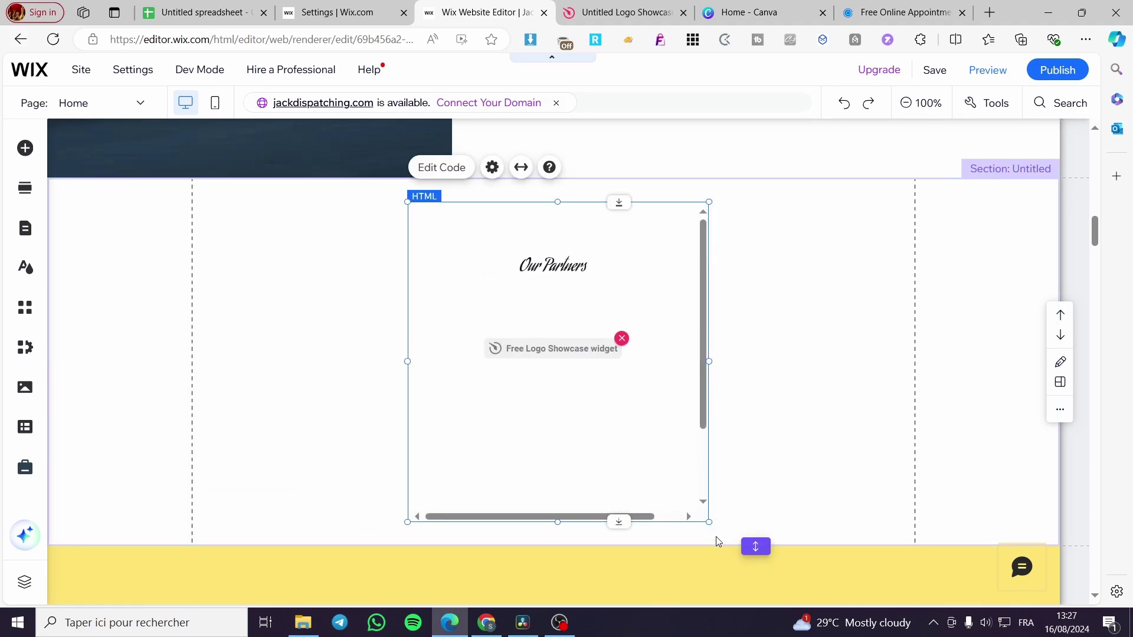
drag(570, 520, 570, 461)
drag(709, 460, 575, 475)
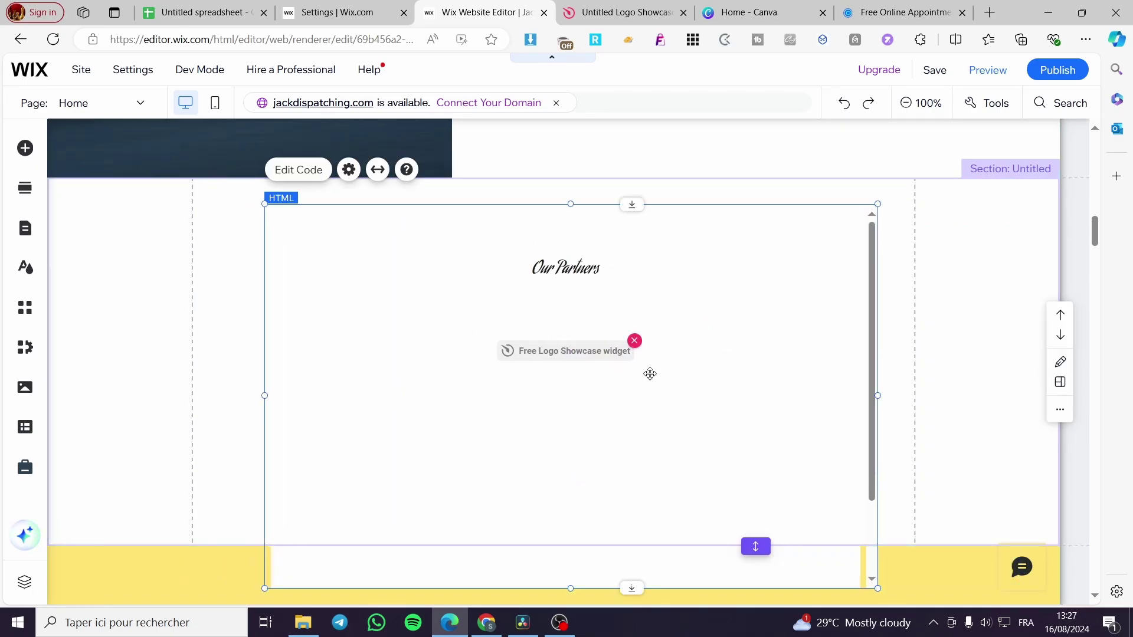
Step: Delete all of the Elfsight embed code from the element's HTML settings
click(349, 169)
click(751, 346)
key(ctrl+v)
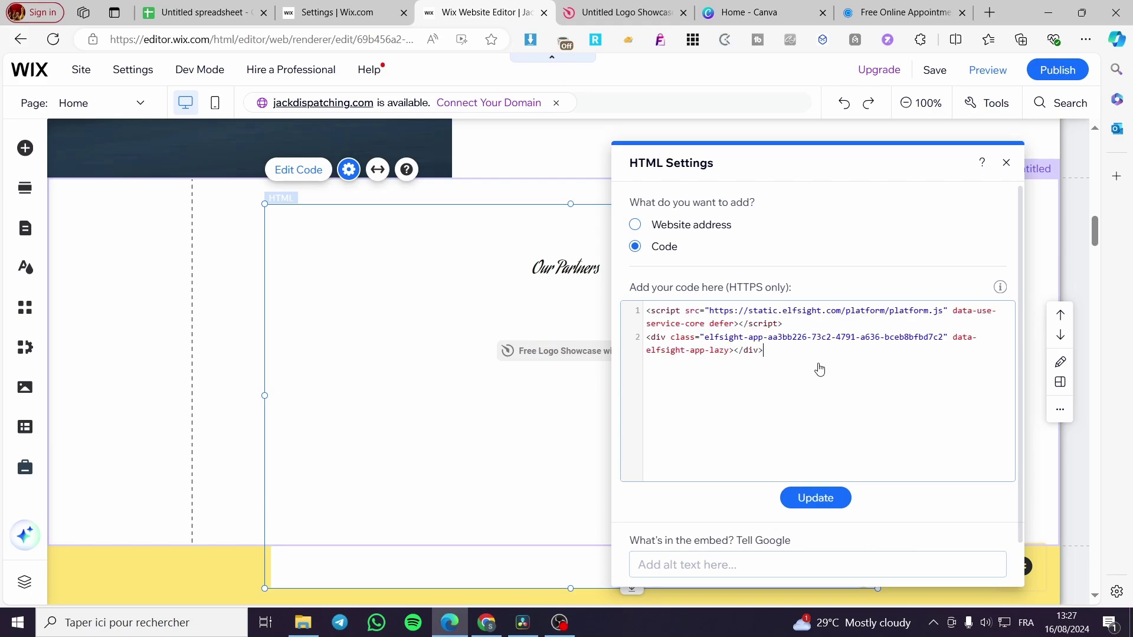
drag(819, 370, 595, 313)
key(Delete)
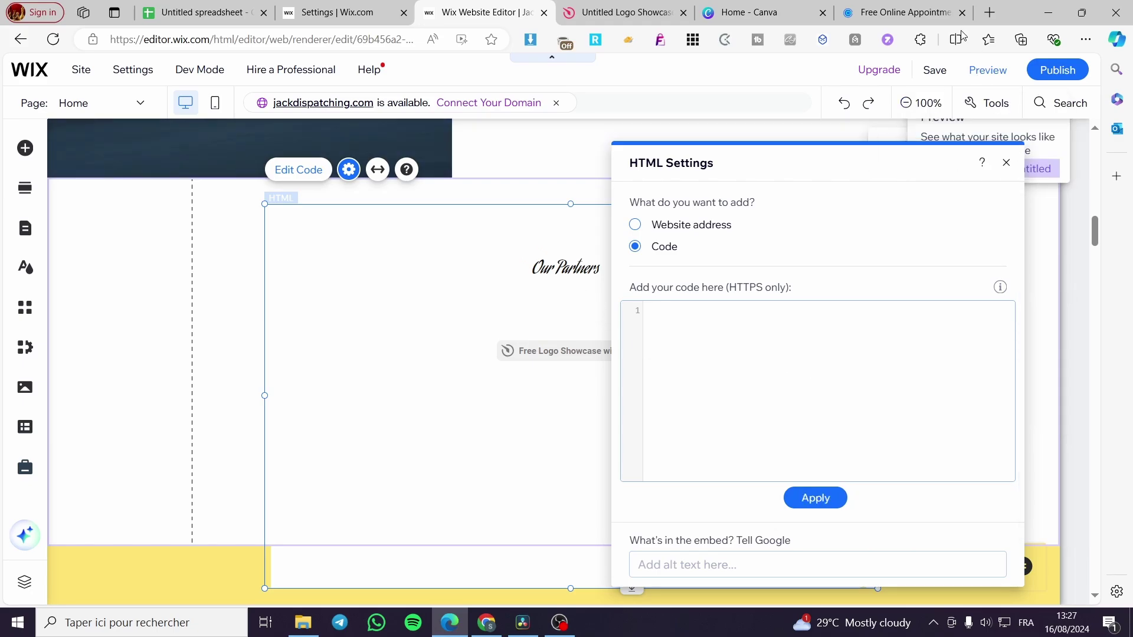
click(902, 13)
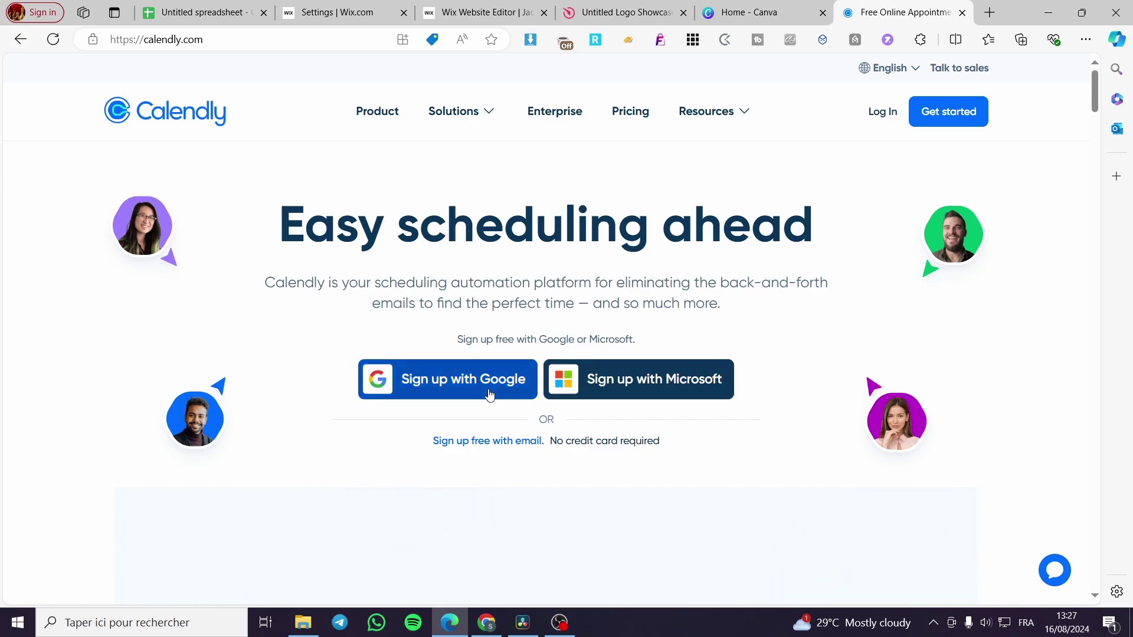
Step: Sign up to Calendly with a Google account and allow it access to the calendars
click(439, 386)
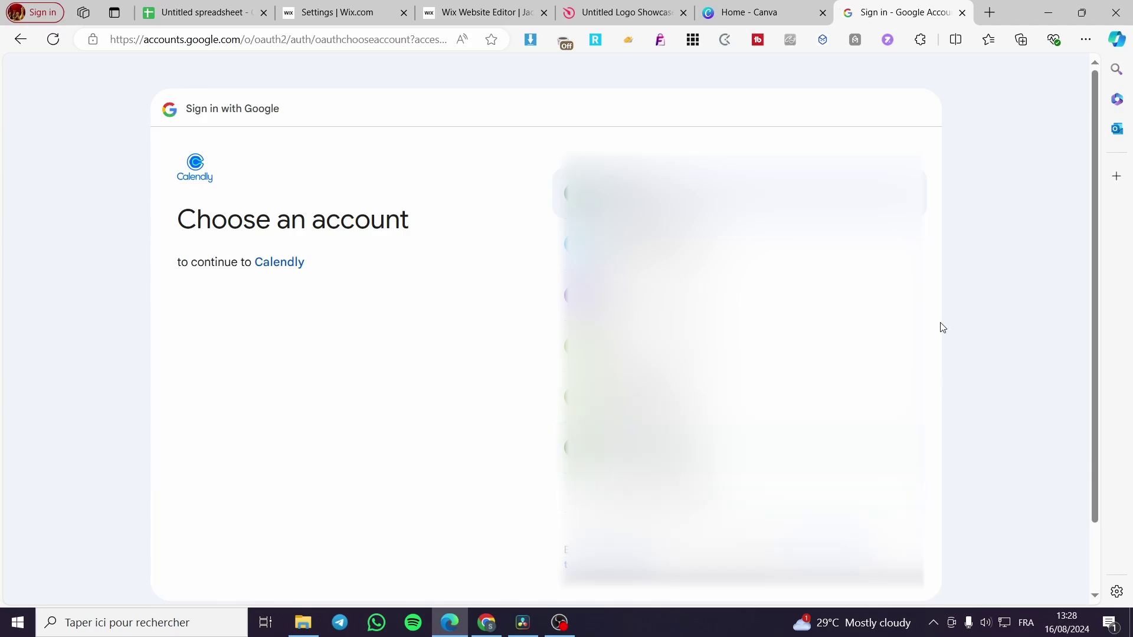
click(803, 247)
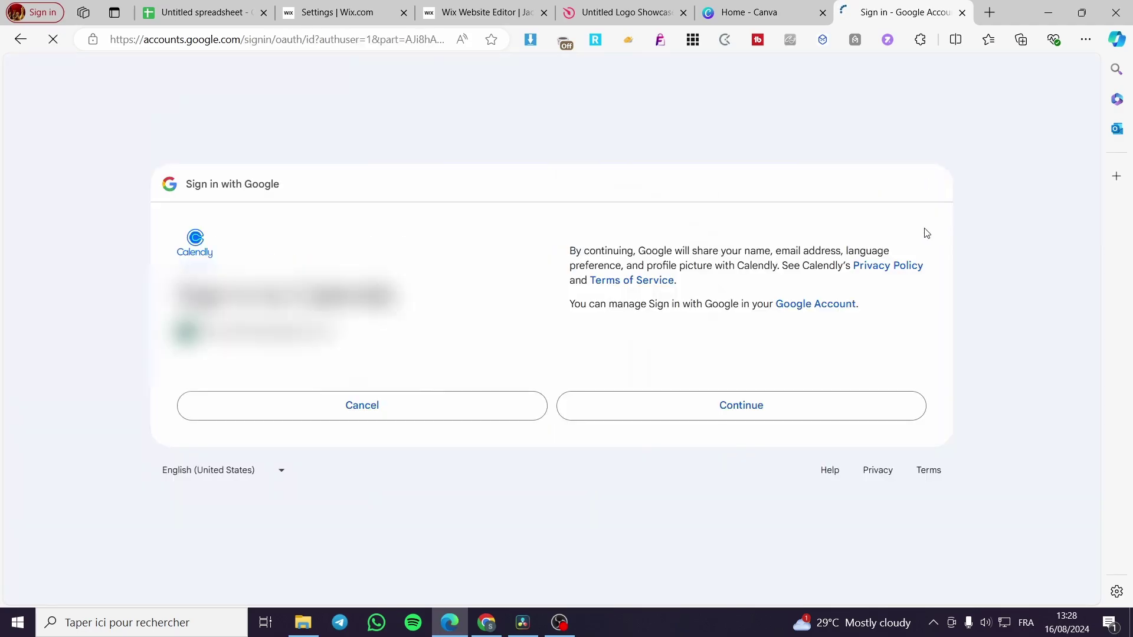
click(724, 408)
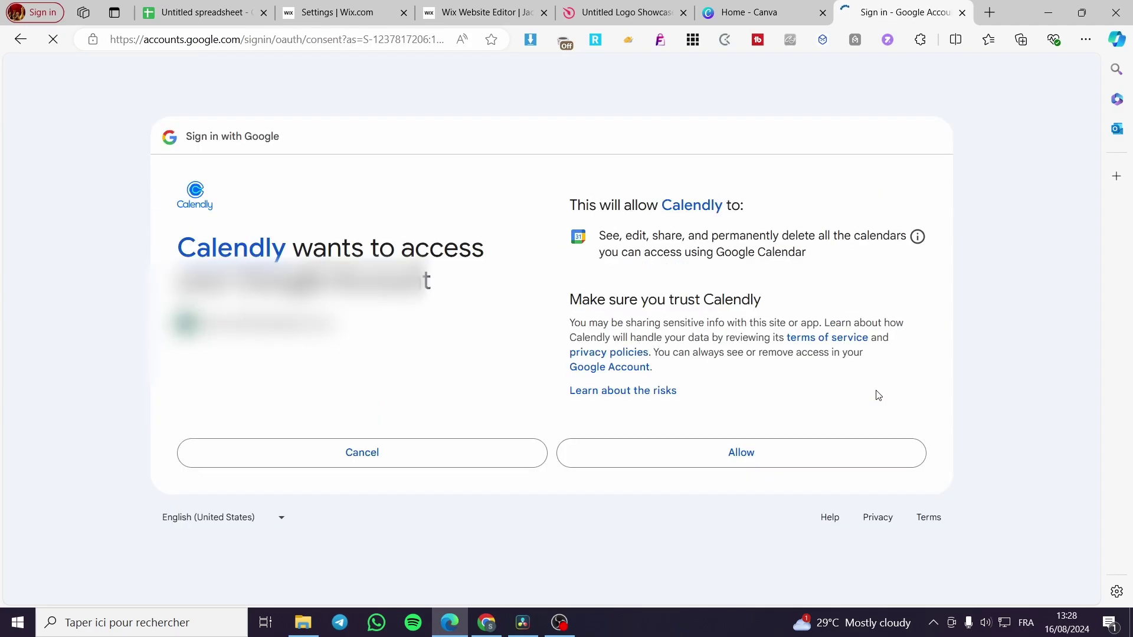
click(750, 458)
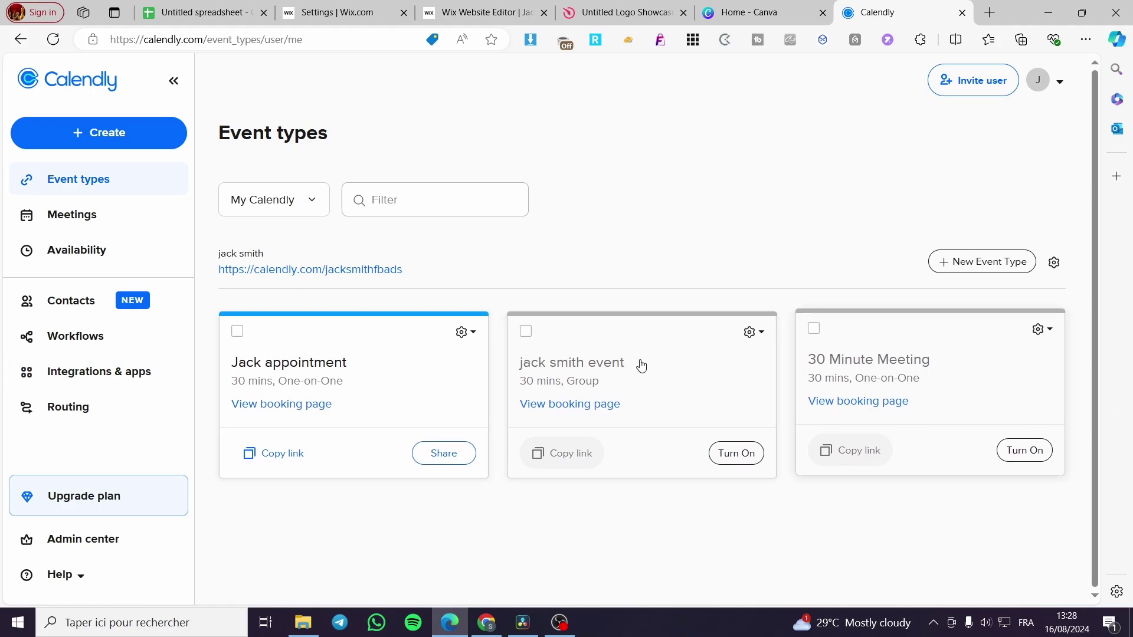
Step: Copy the Inline Embed code for the Jack appointment event from Calendly's Add to website options
click(455, 456)
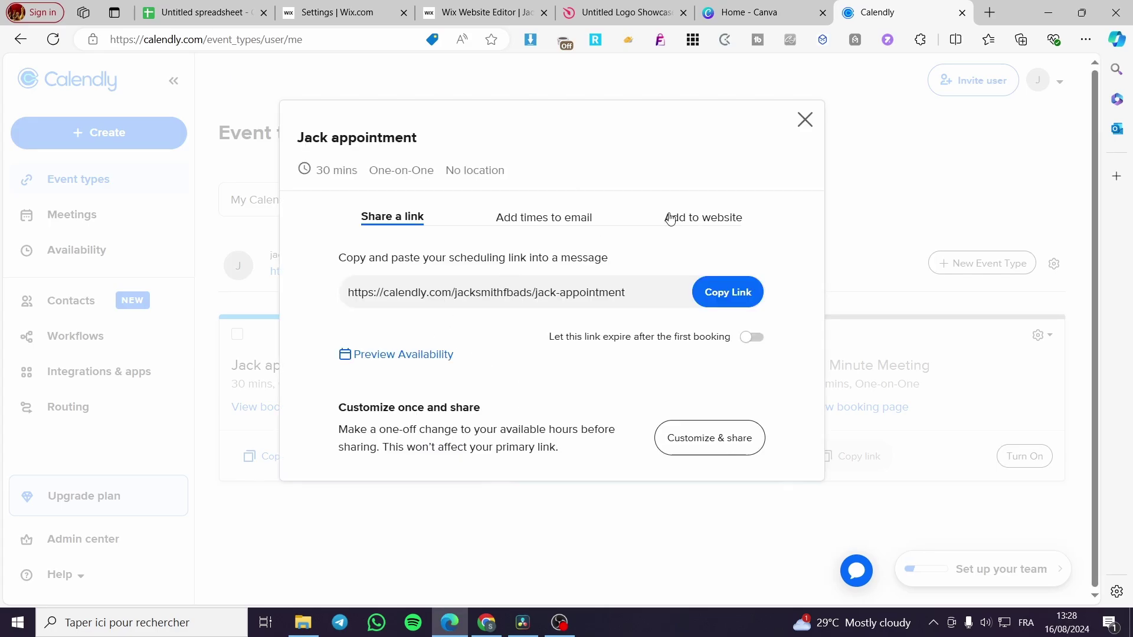
click(692, 227)
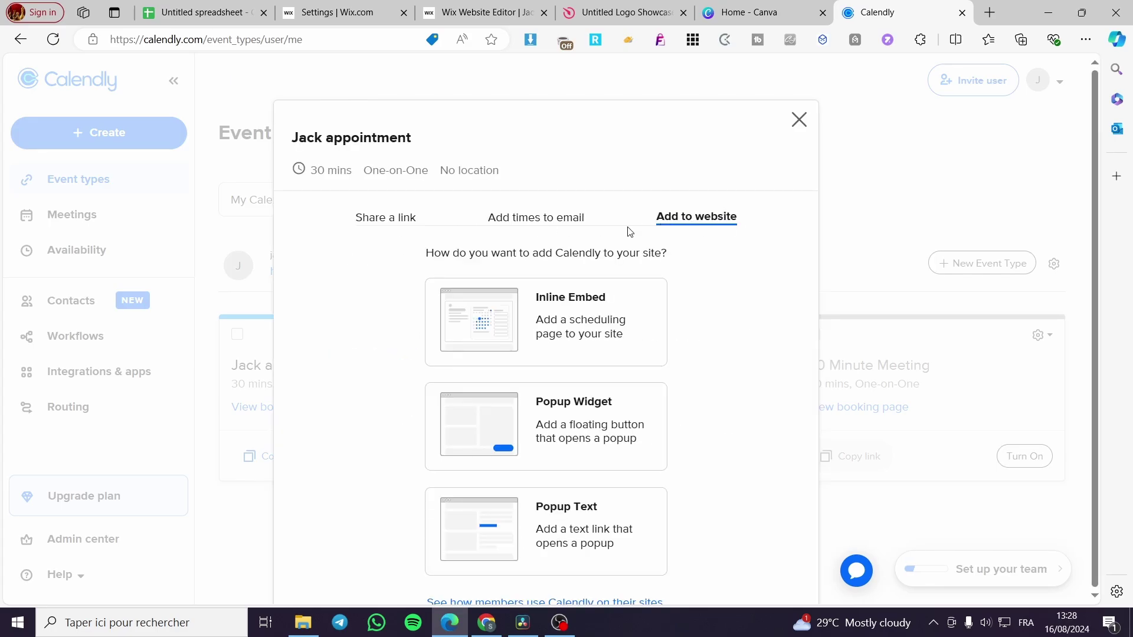
scroll(686, 355, down, 1)
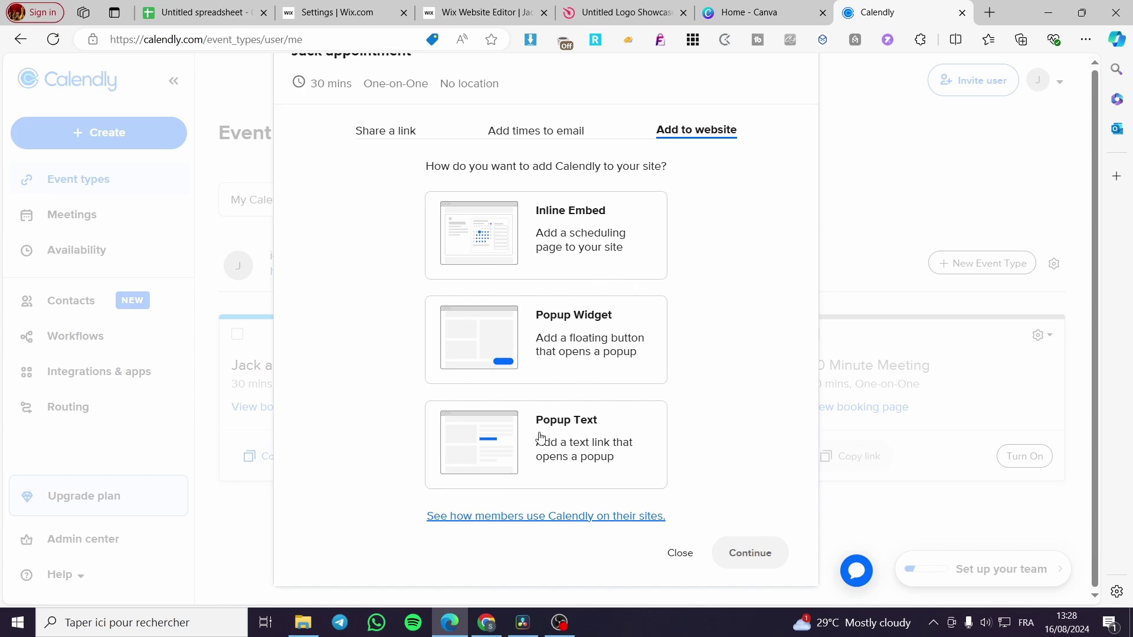
click(578, 227)
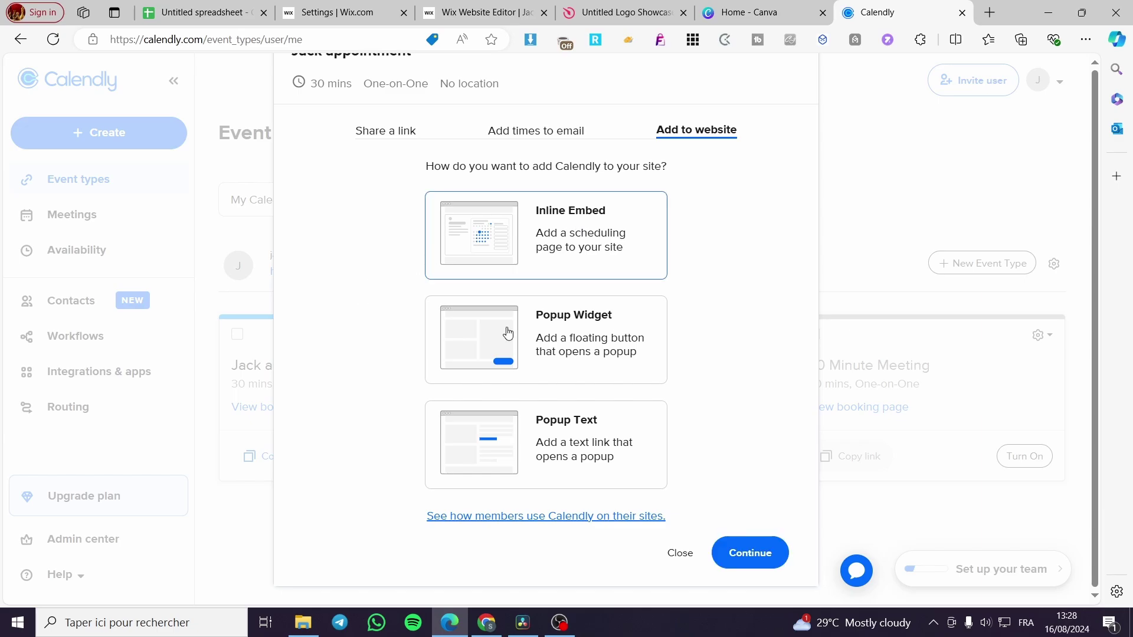
click(737, 557)
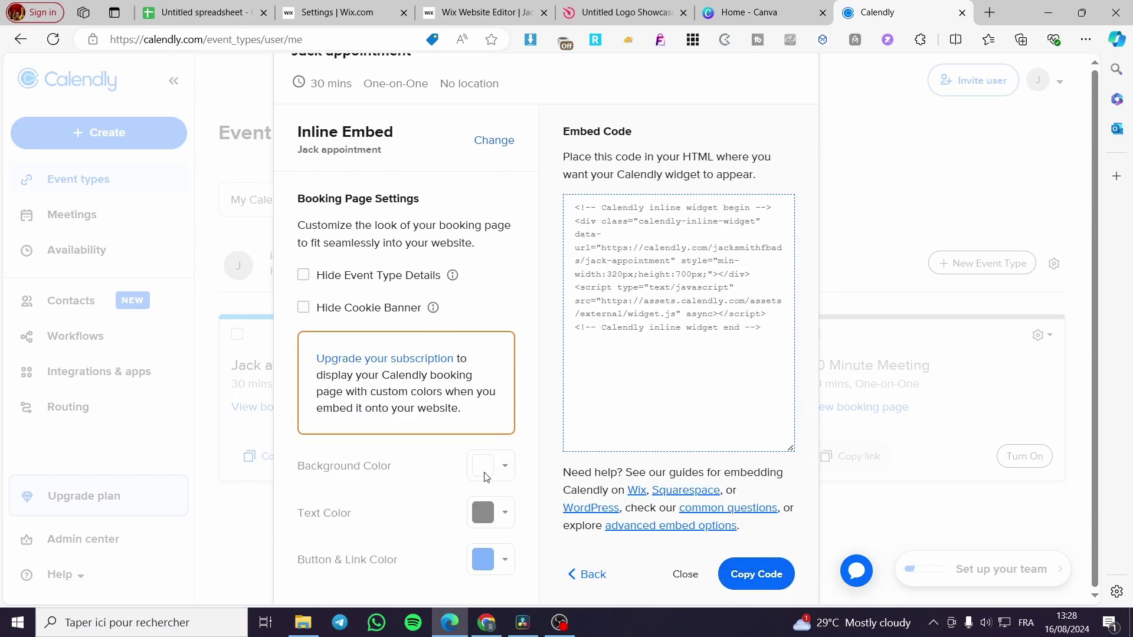
click(745, 573)
scroll(381, 463, down, 1)
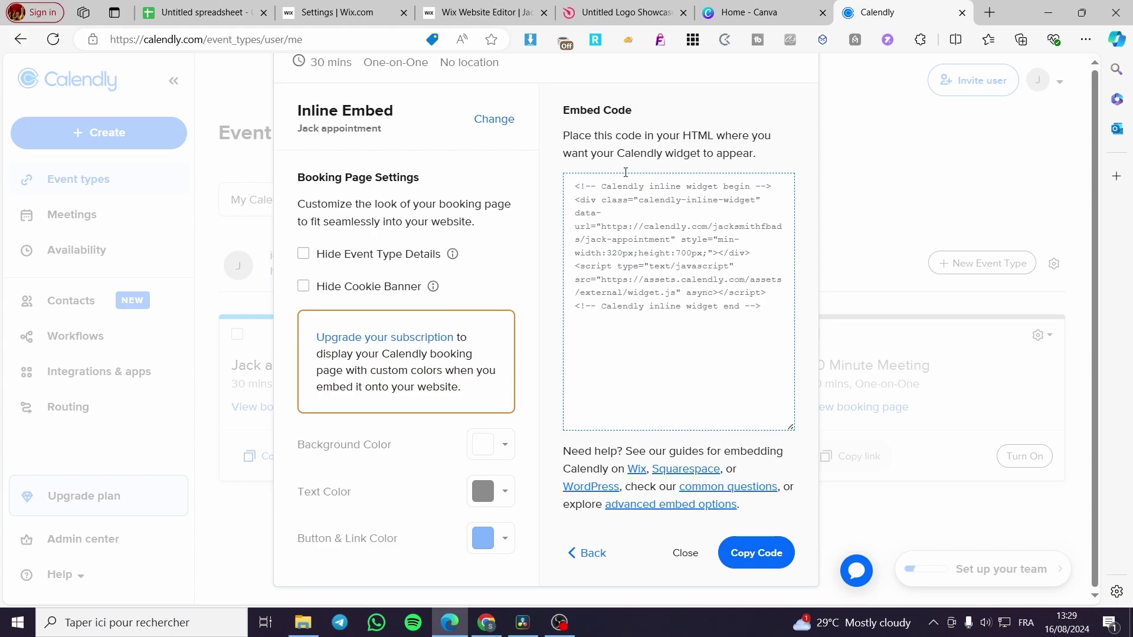
click(484, 12)
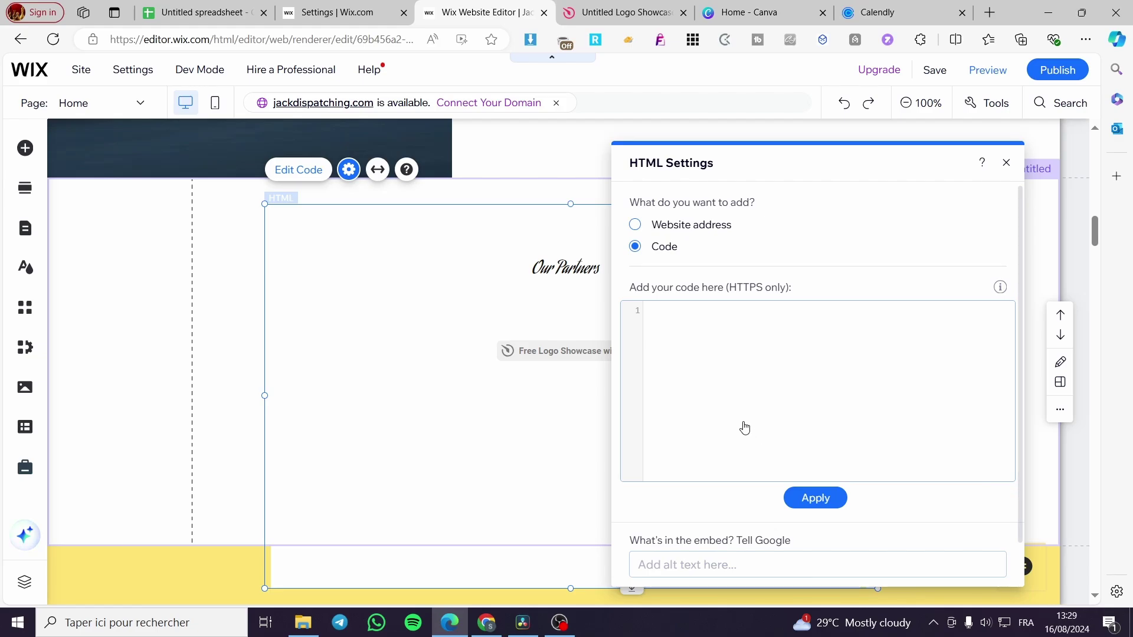
Step: Paste the Calendly inline embed code into the HTML element and update it
click(816, 497)
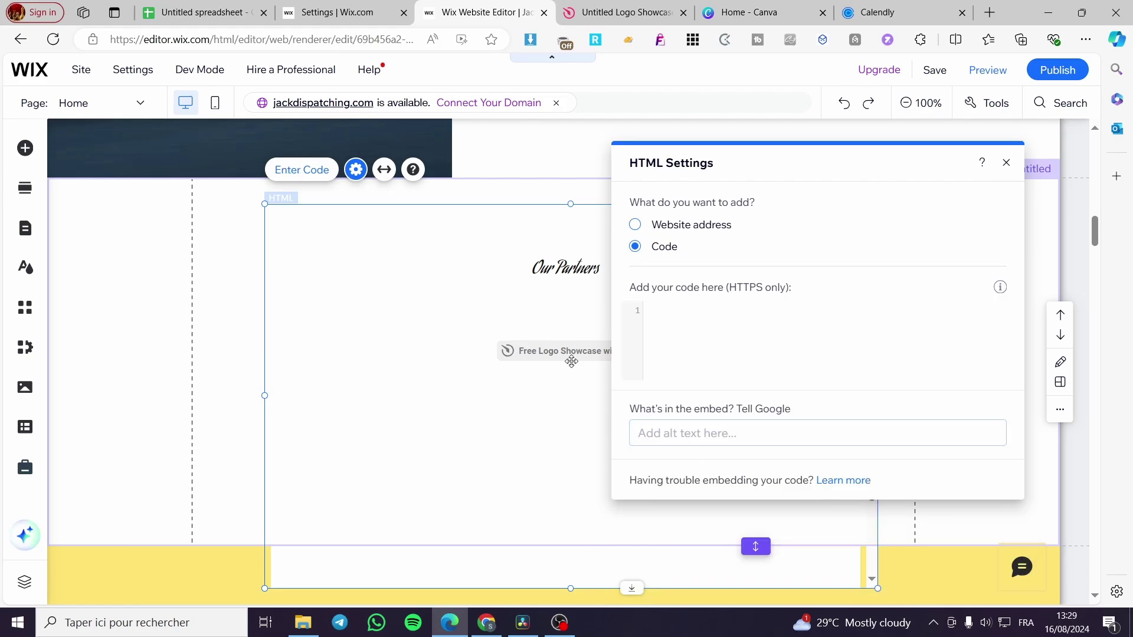
click(721, 312)
text(<!-- Calendly inline widget begin --> <div class="calendly-inline-widget" data-url="https://calendly.com/jacksmithfbads/jack-appointment" style="min-width:320px;height:700px;"></div> <script type="text/javascript" src="https://assets.calendly.com/assets/external/widget.js" async></script> <!-- Calendly inline widget end -->)
click(832, 496)
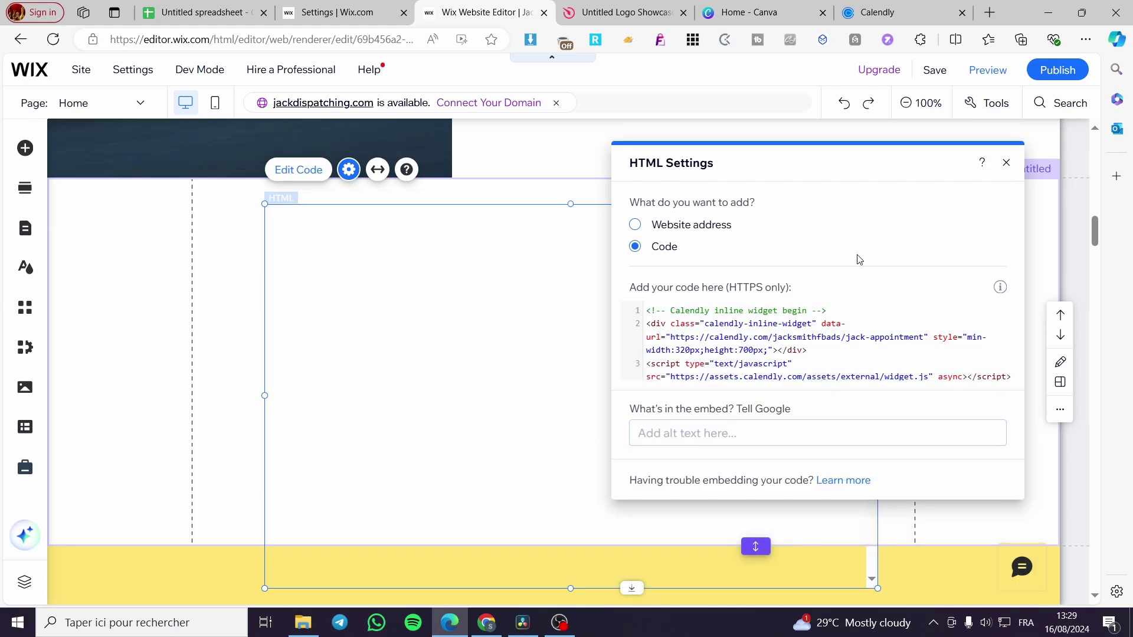
click(1008, 163)
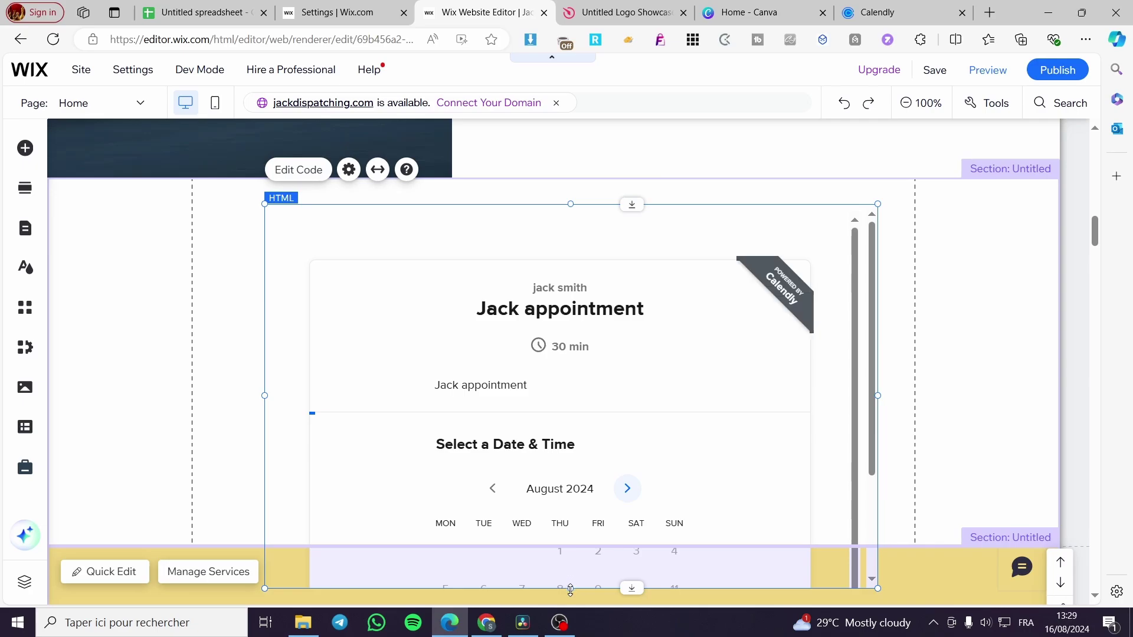
Step: Resize the Calendly element and enlarge its white section to show the full booking calendar
drag(571, 588, 577, 526)
scroll(777, 536, down, 3)
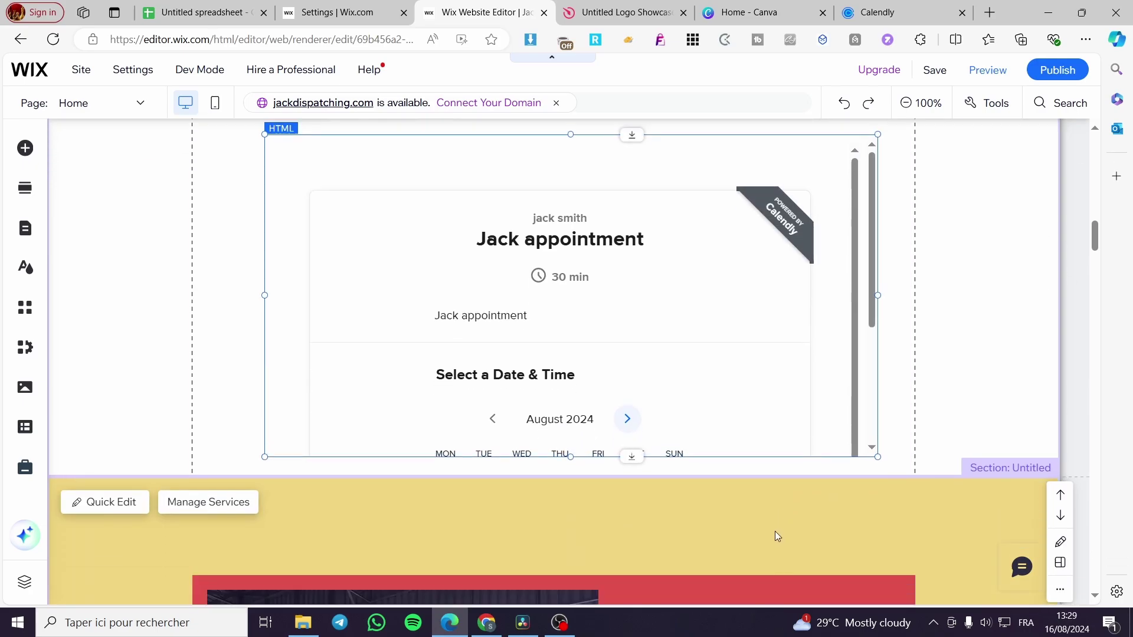
drag(755, 394, 727, 474)
click(718, 146)
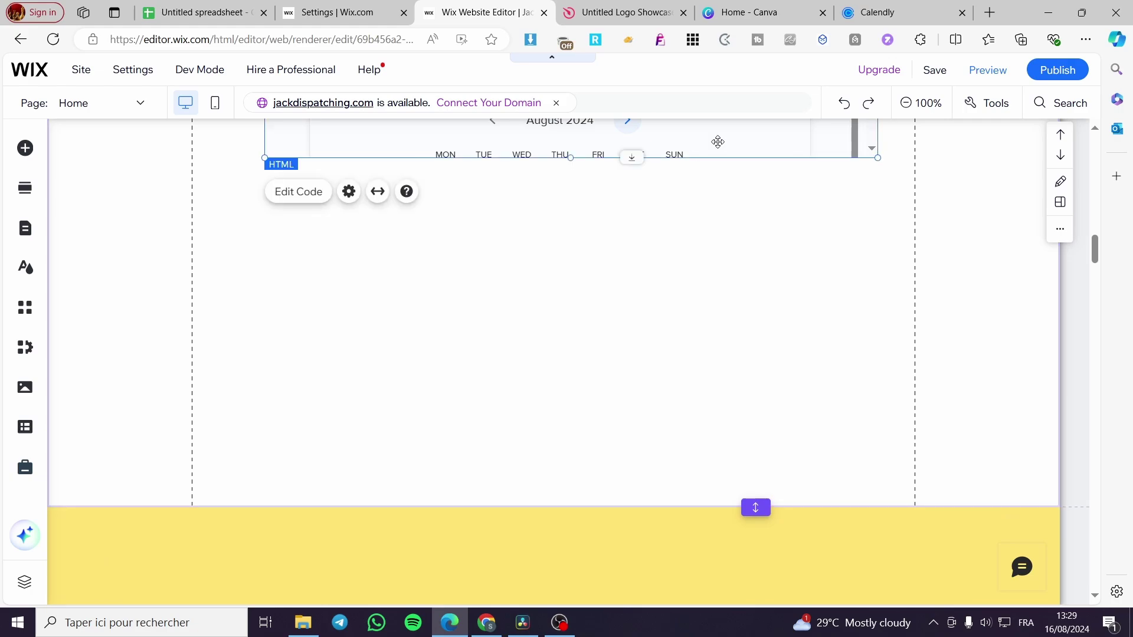
drag(571, 159, 655, 387)
scroll(763, 318, up, 4)
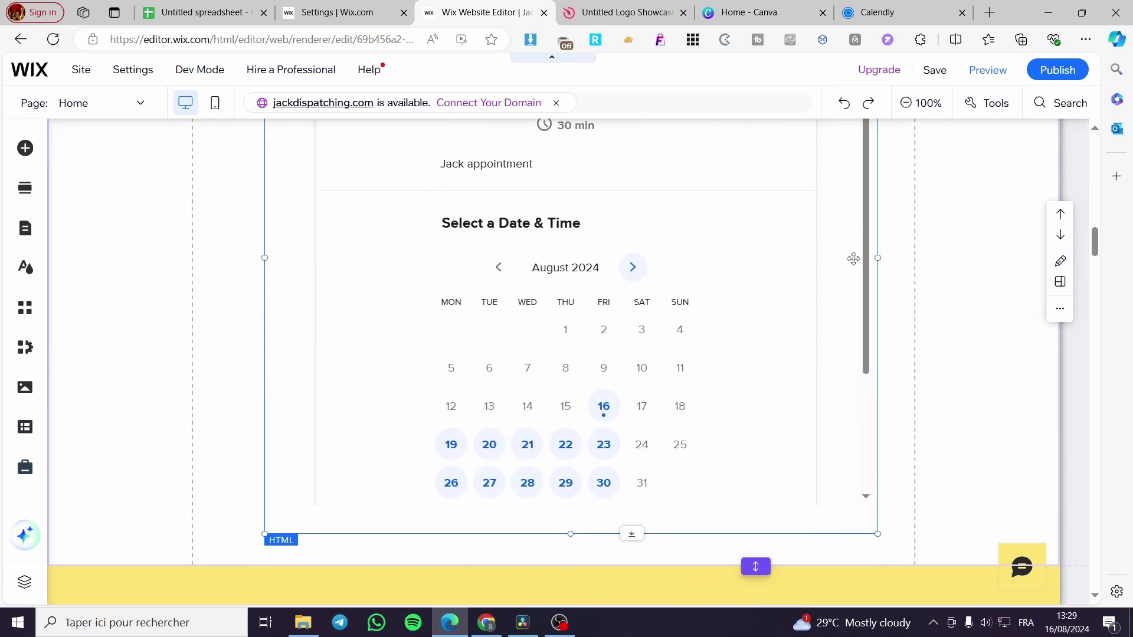
mouse_move(870, 246)
mouse_down()
mouse_move(859, 283)
mouse_move(872, 250)
mouse_move(880, 257)
mouse_up()
scroll(784, 374, up, 4)
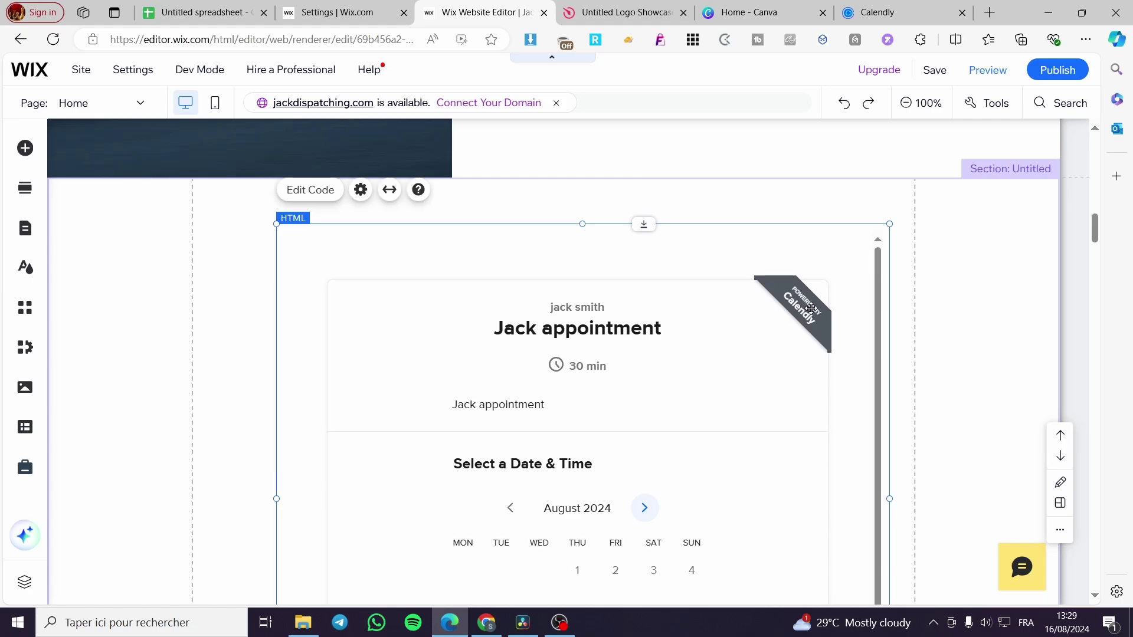
scroll(617, 468, down, 3)
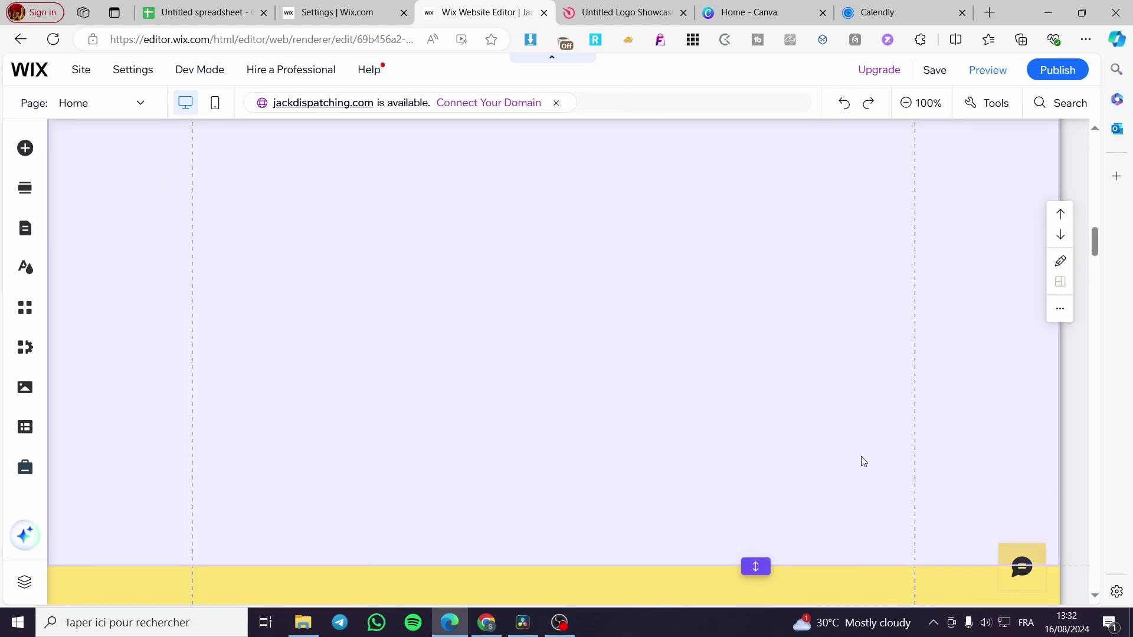